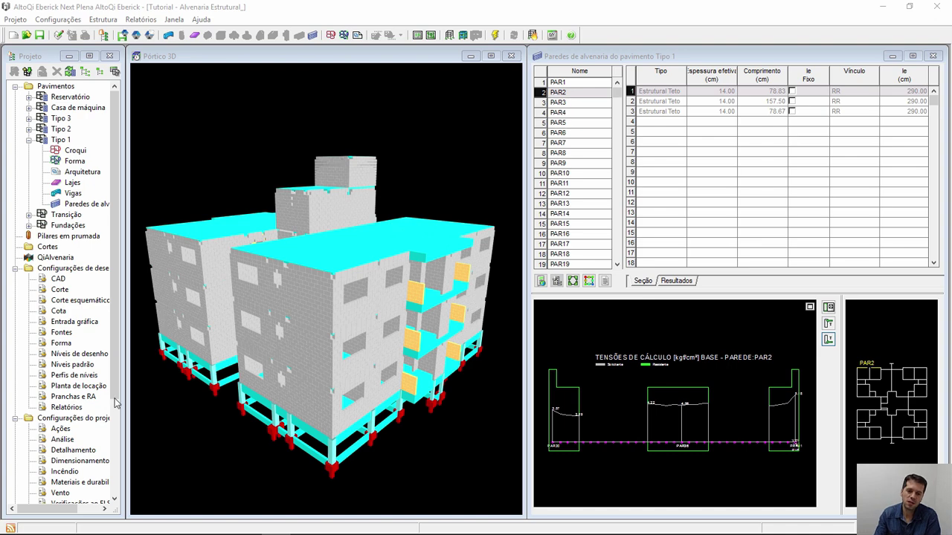
View the internal forces (Esforços) diagram for the slabs of floor Tipo 1, then close it.
{"action": "left_click", "coordinate": [331, 274]}
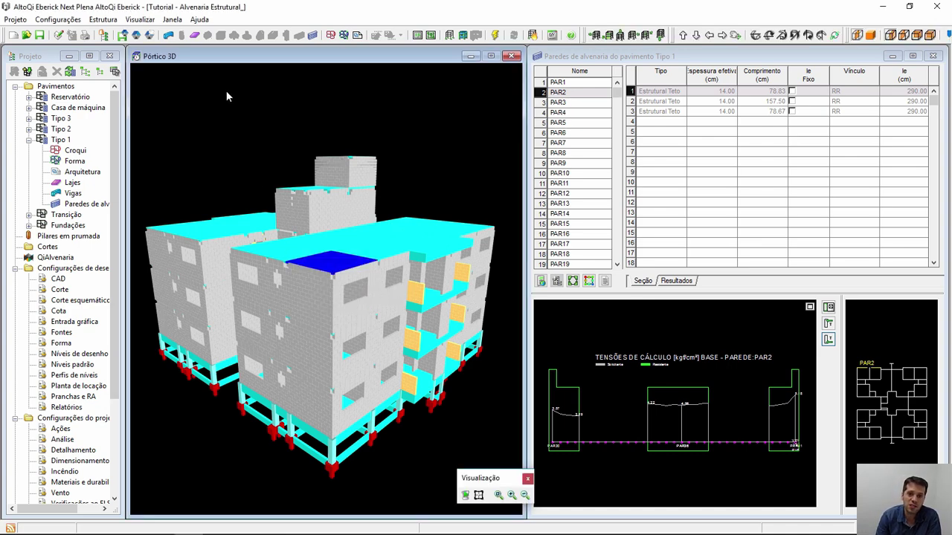
{"action": "right_click", "coordinate": [72, 188]}
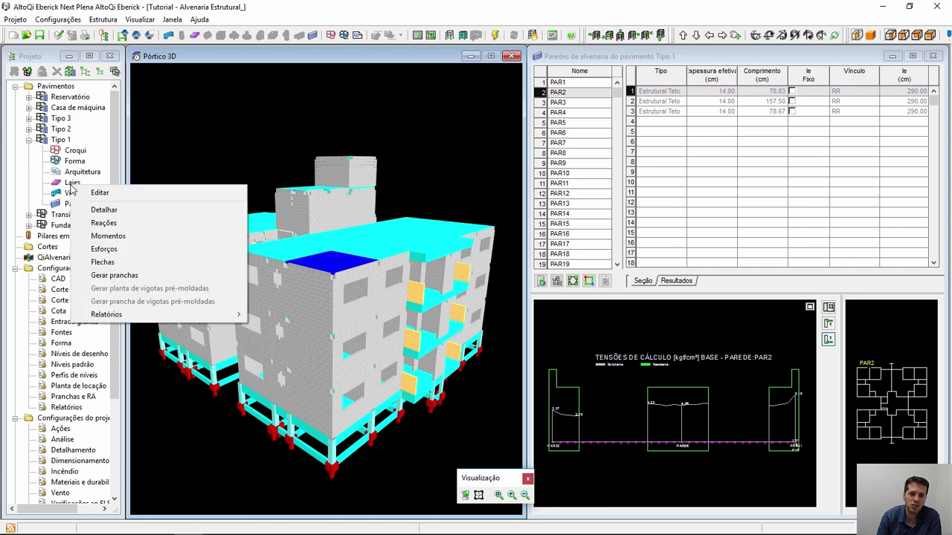
{"action": "left_click", "coordinate": [108, 253]}
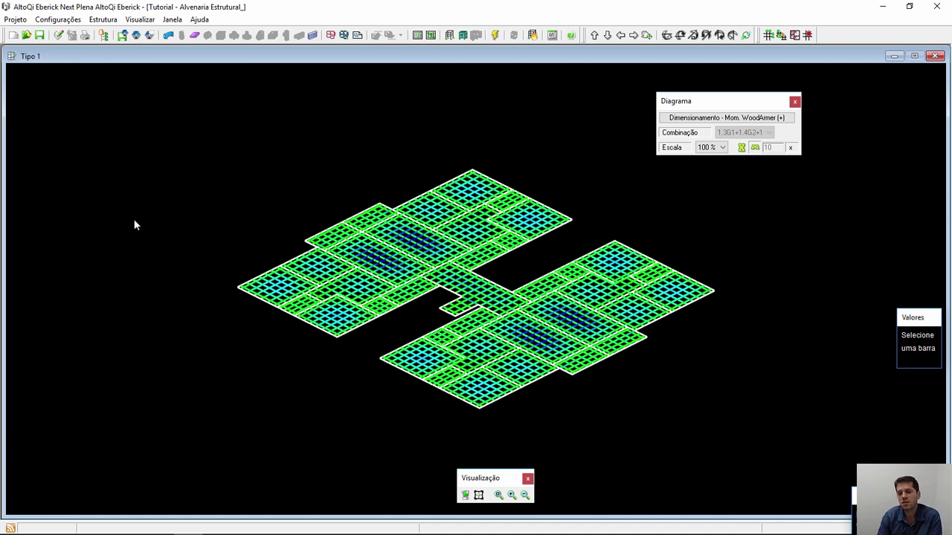
{"action": "scroll", "coordinate": [327, 294], "scroll_direction": "up", "scroll_amount": 3}
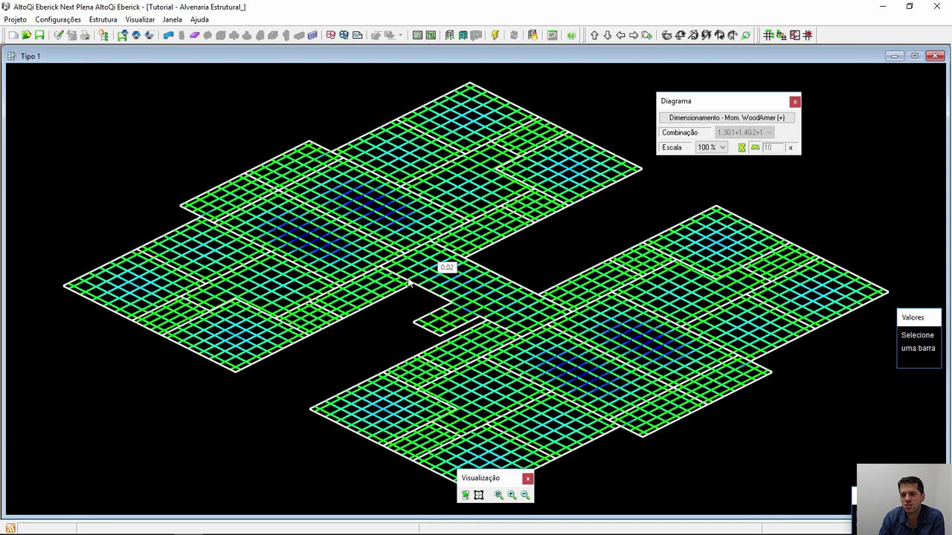
{"action": "left_click", "coordinate": [936, 56]}
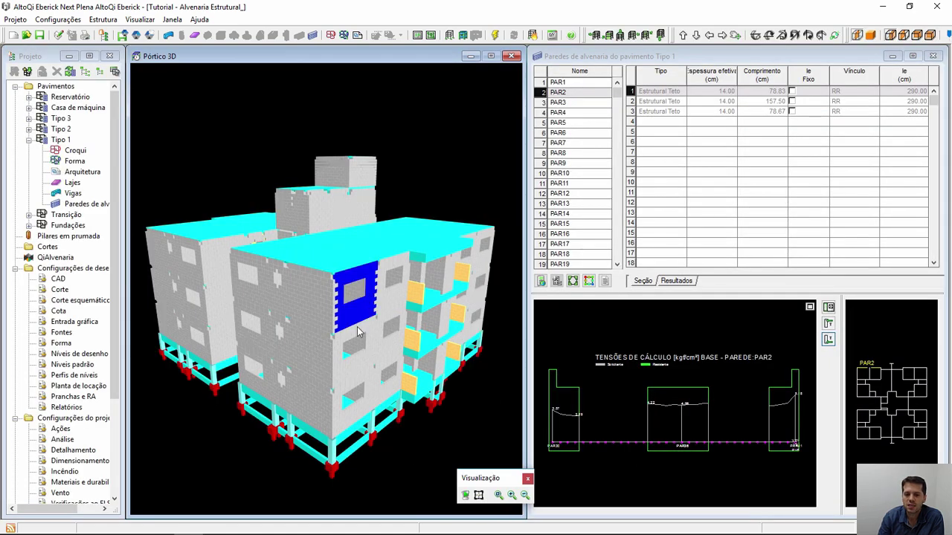
Compare wall PAR2's top stress diagram, wall elevation and base stress diagram on floor Tipo 1.
{"action": "left_click", "coordinate": [725, 91]}
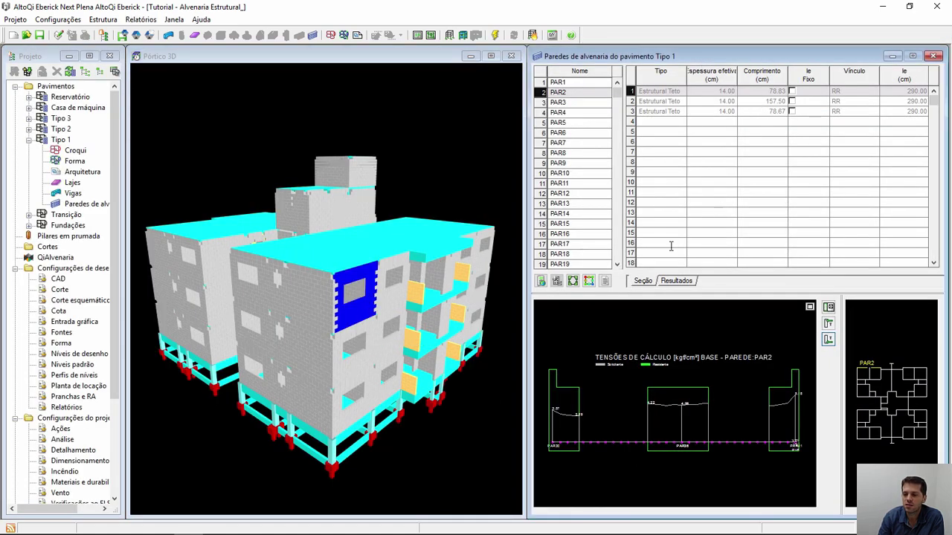
{"action": "left_click", "coordinate": [829, 324]}
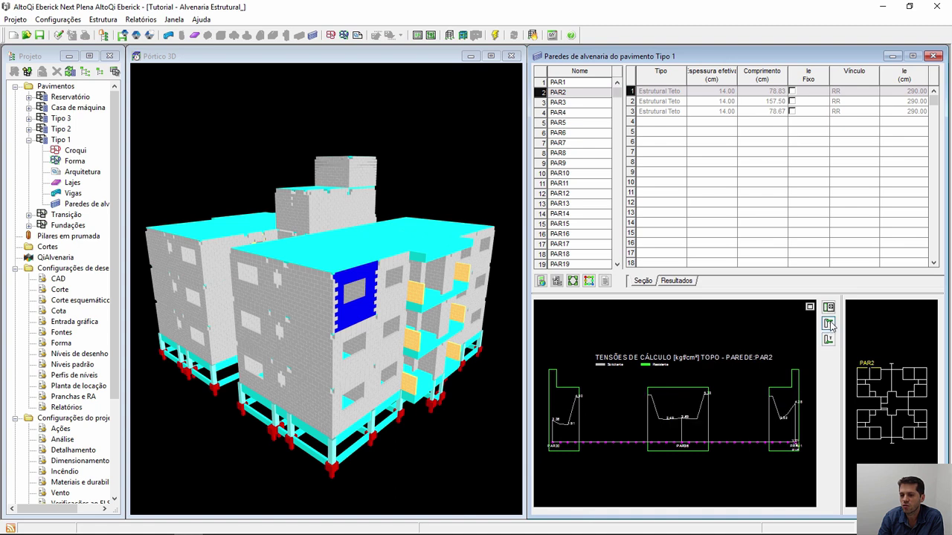
{"action": "left_click", "coordinate": [829, 306]}
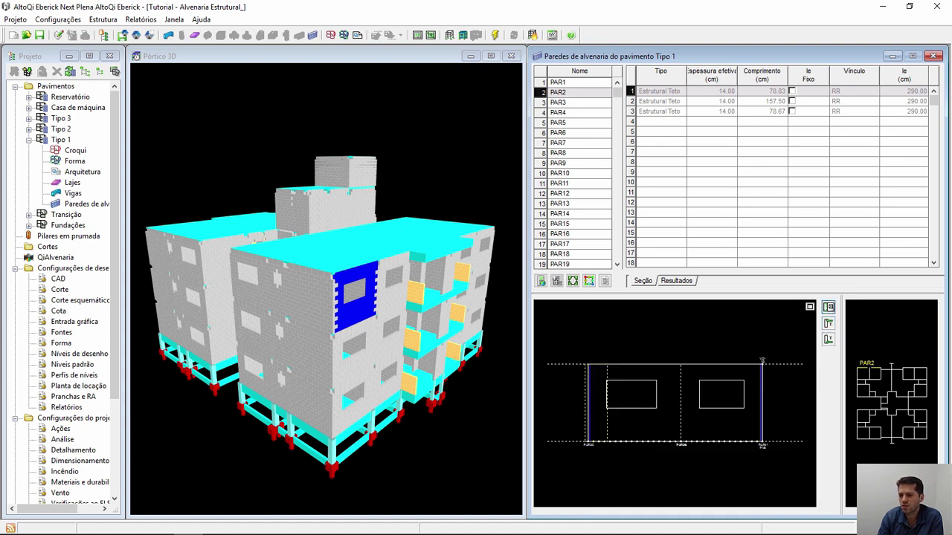
{"action": "left_click", "coordinate": [828, 340]}
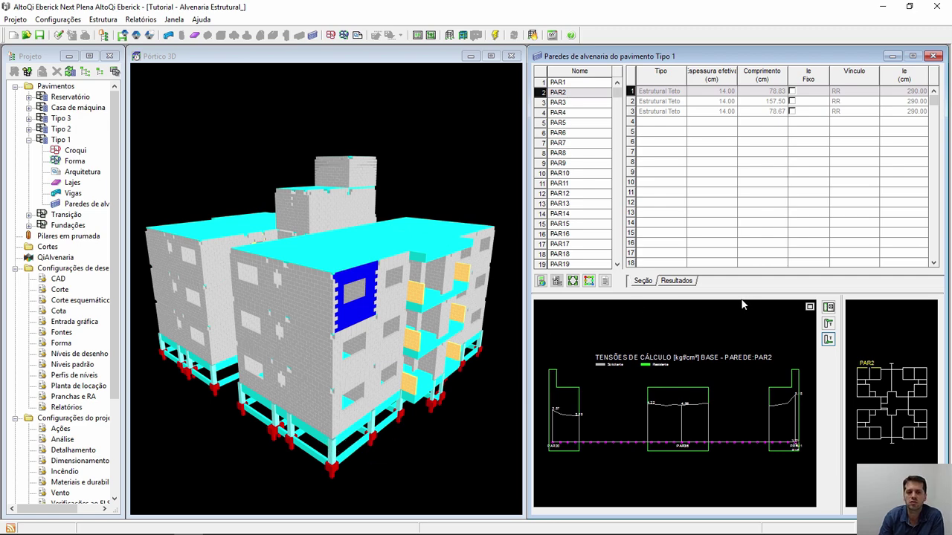
Check the structural masonry wall material in the Materiais e durabilidade settings without changing anything.
{"action": "left_click", "coordinate": [58, 19]}
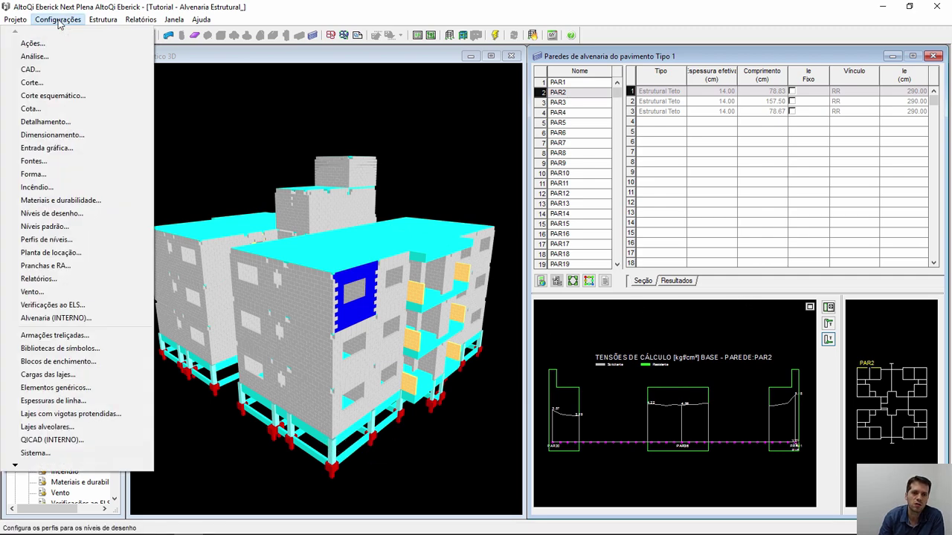
{"action": "left_click", "coordinate": [60, 200]}
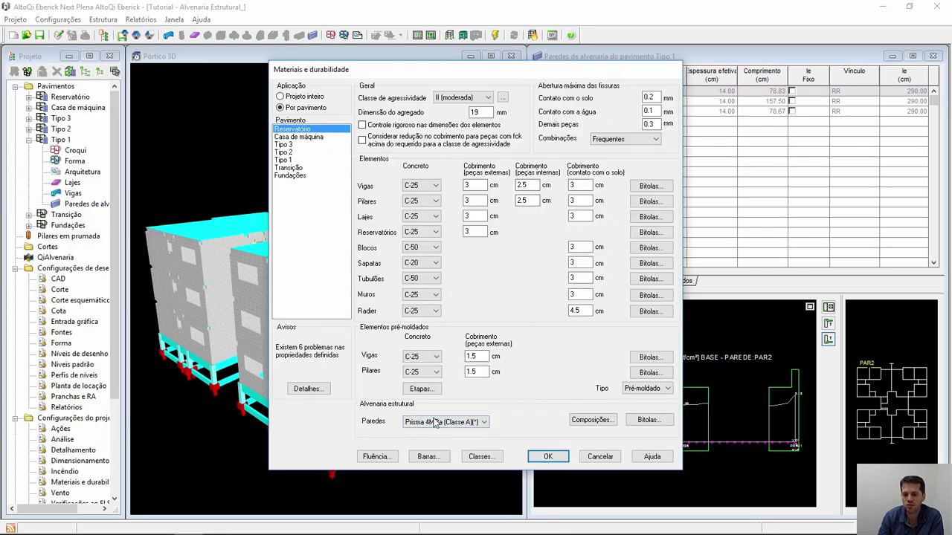
{"action": "left_click", "coordinate": [600, 457]}
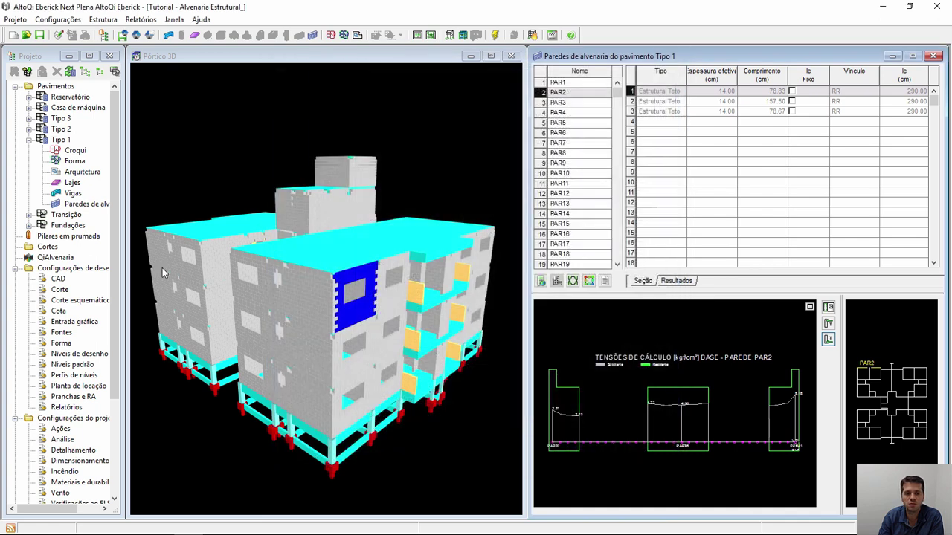
Review the foundation blocks of the Fundações level, including block B1's elevation, and close the table.
{"action": "left_click", "coordinate": [67, 215]}
{"action": "left_click", "coordinate": [68, 225]}
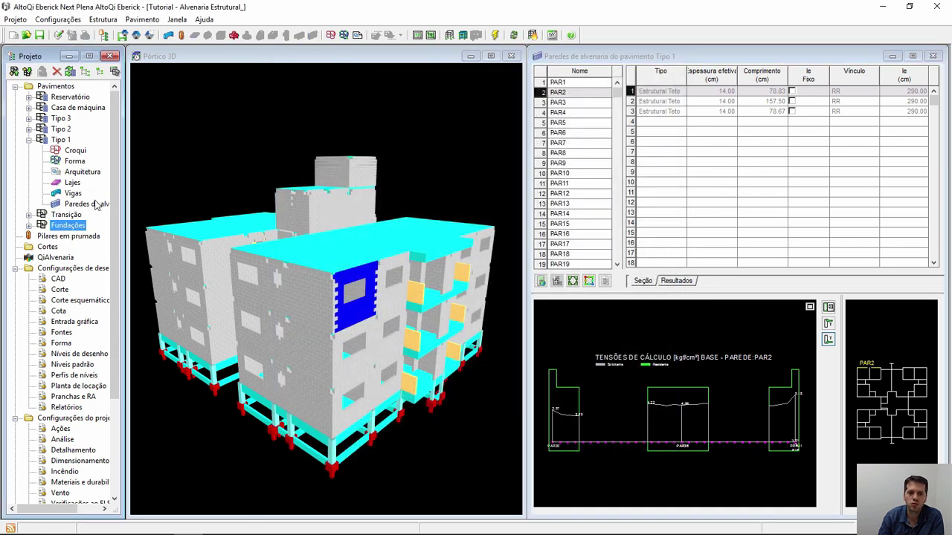
{"action": "left_click", "coordinate": [235, 36]}
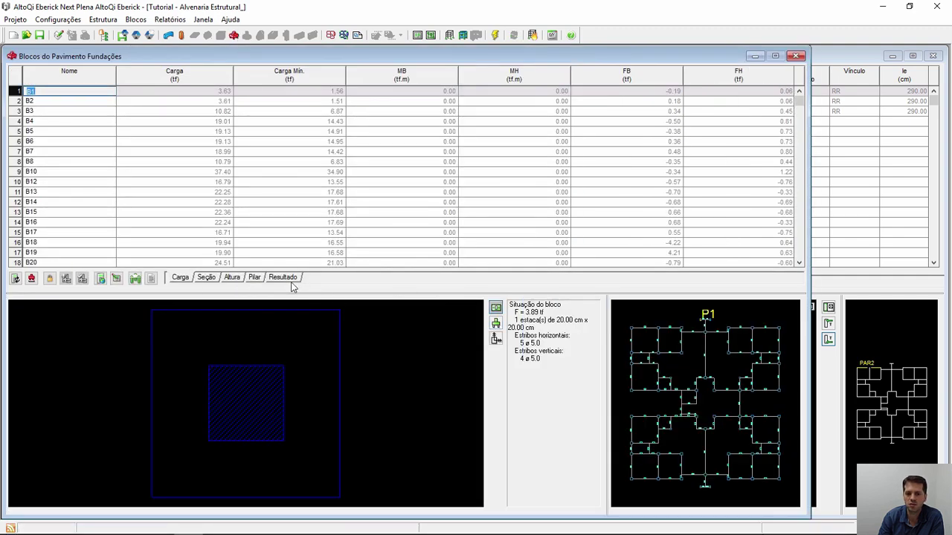
{"action": "left_click", "coordinate": [496, 324]}
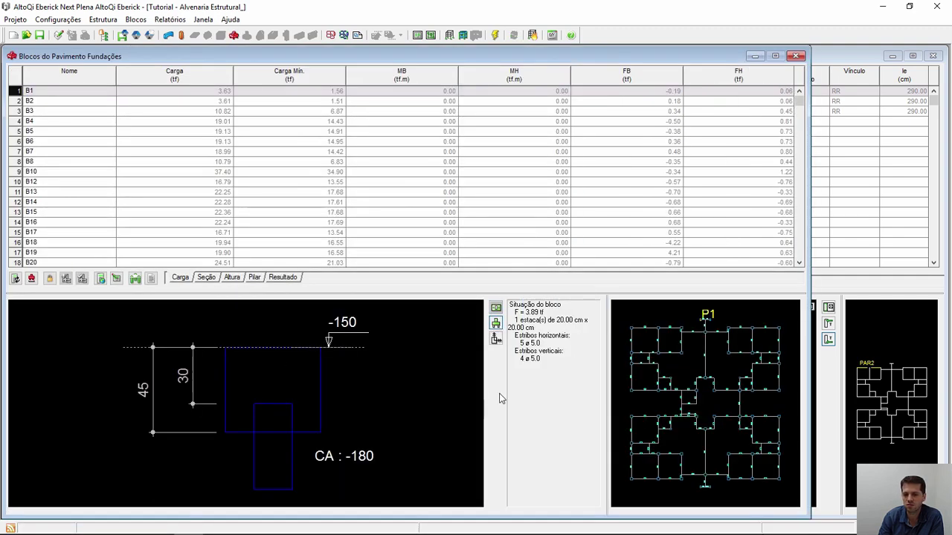
{"action": "left_click", "coordinate": [796, 57]}
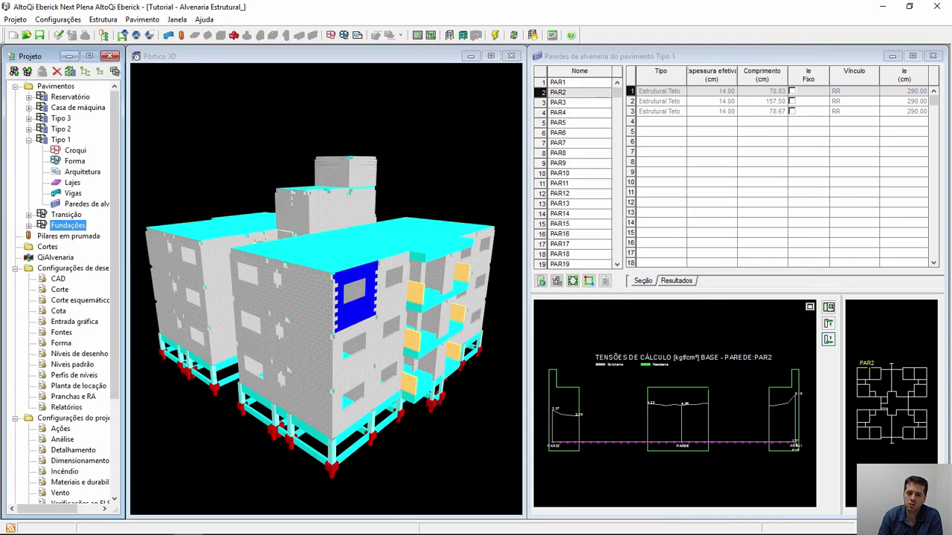
Return to the masonry walls of Tipo 1 and select a beam beneath the ground-level walls in the 3D frame.
{"action": "double_click", "coordinate": [84, 204]}
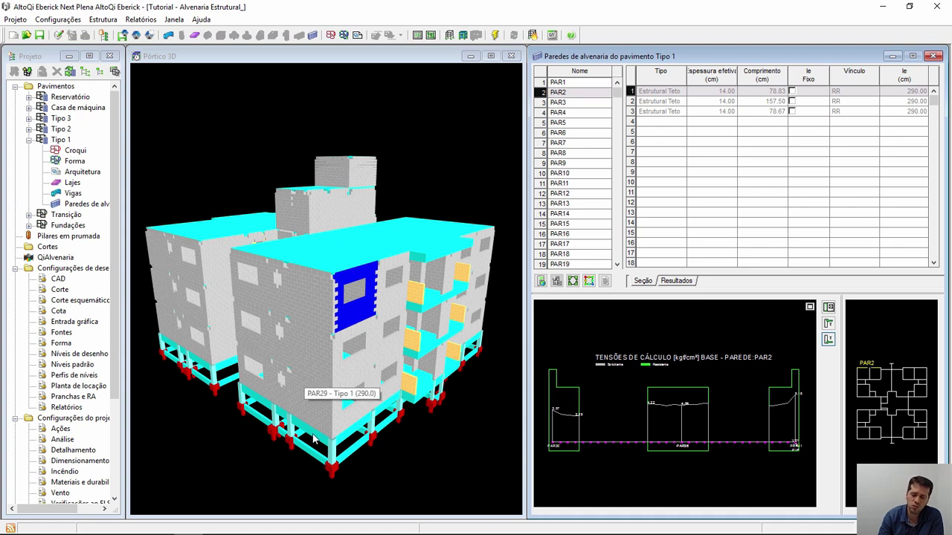
{"action": "left_click", "coordinate": [363, 431]}
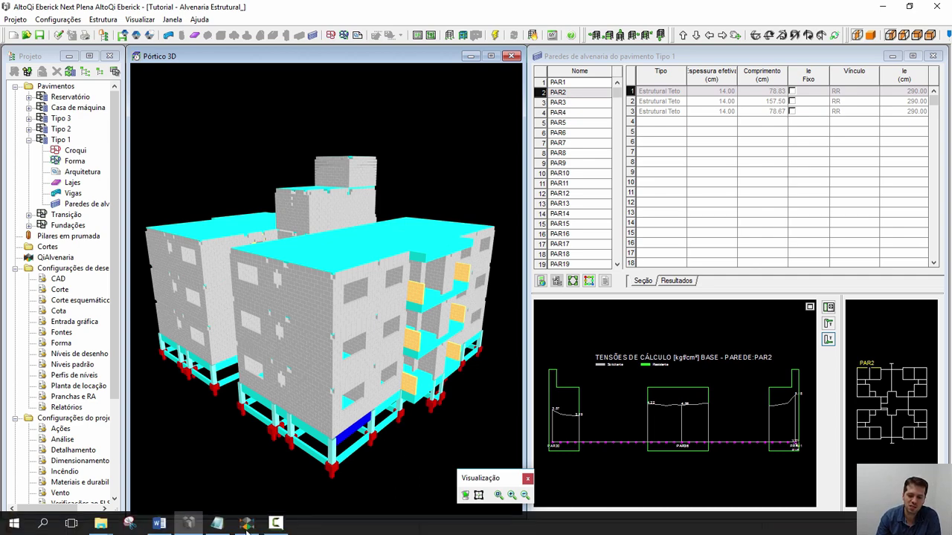
Switch to QiBuilder and examine the block layout and dimensions of the Térreo Fiada 1 modulation plan.
{"action": "left_click", "coordinate": [246, 524]}
{"action": "scroll", "coordinate": [311, 318], "scroll_direction": "up", "scroll_amount": 2}
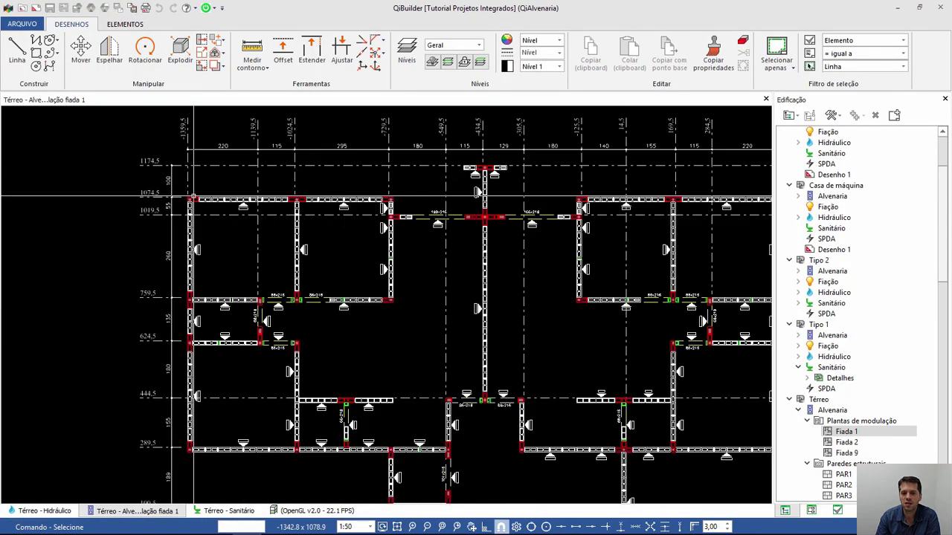
{"action": "scroll", "coordinate": [309, 319], "scroll_direction": "up", "scroll_amount": 1}
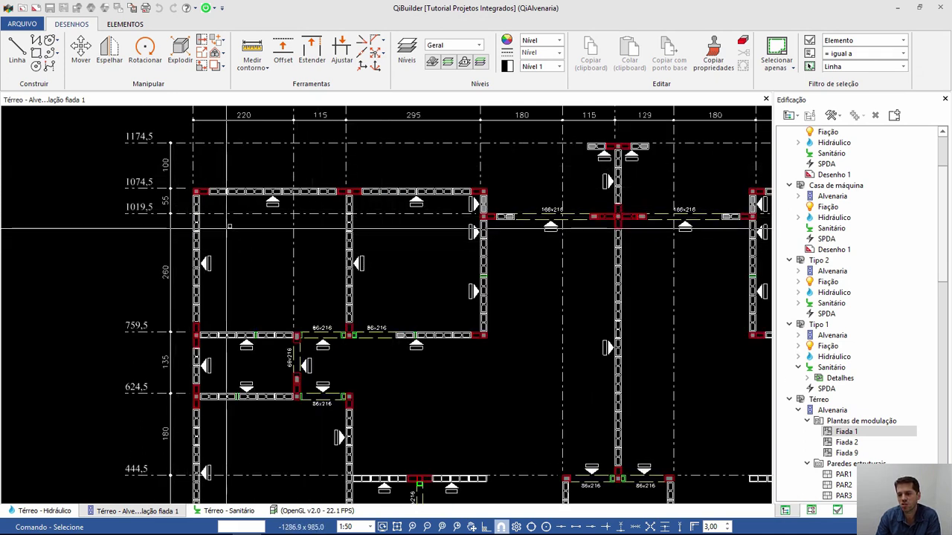
{"action": "scroll", "coordinate": [424, 242], "scroll_direction": "down", "scroll_amount": 2}
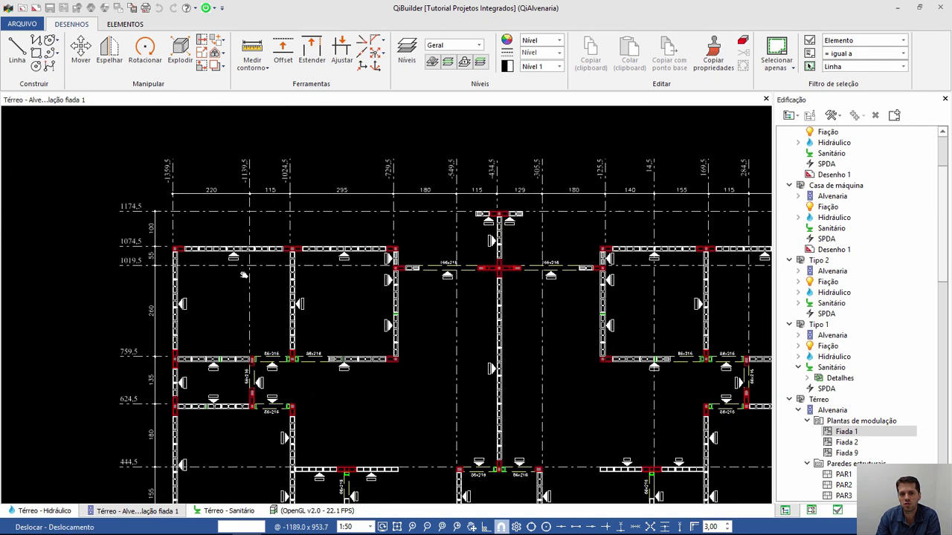
{"action": "scroll", "coordinate": [196, 226], "scroll_direction": "up", "scroll_amount": 2}
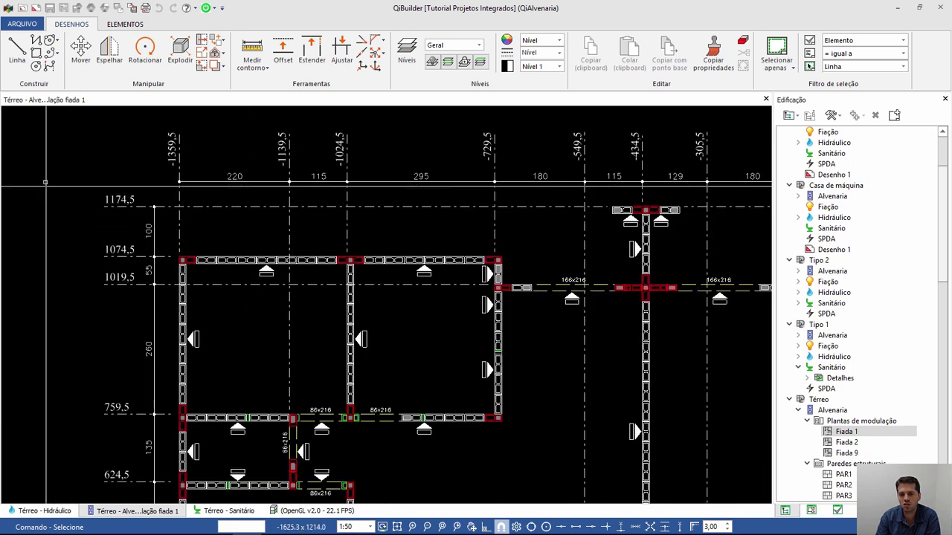
{"action": "scroll", "coordinate": [46, 179], "scroll_direction": "down", "scroll_amount": 1}
{"action": "scroll", "coordinate": [46, 180], "scroll_direction": "down", "scroll_amount": 2}
{"action": "scroll", "coordinate": [376, 361], "scroll_direction": "up", "scroll_amount": 4}
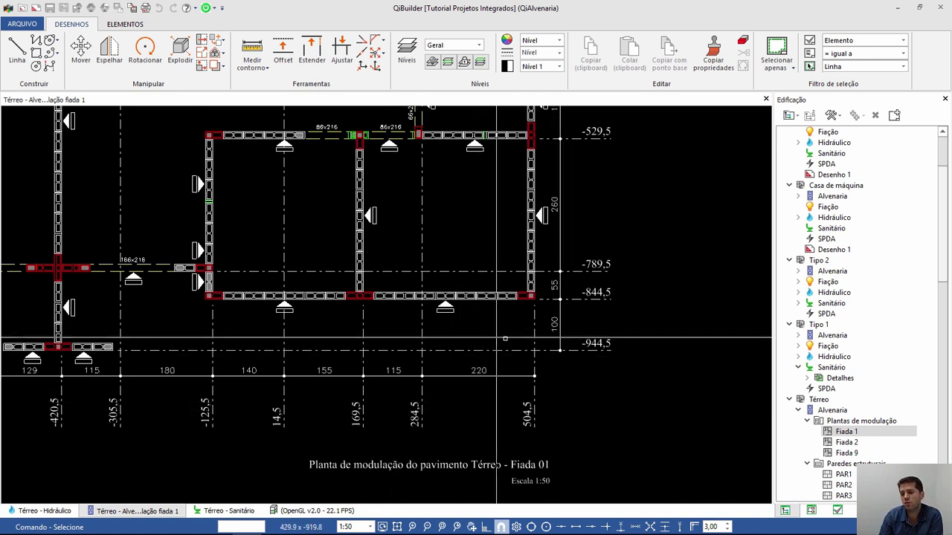
{"action": "scroll", "coordinate": [588, 380], "scroll_direction": "down", "scroll_amount": 1}
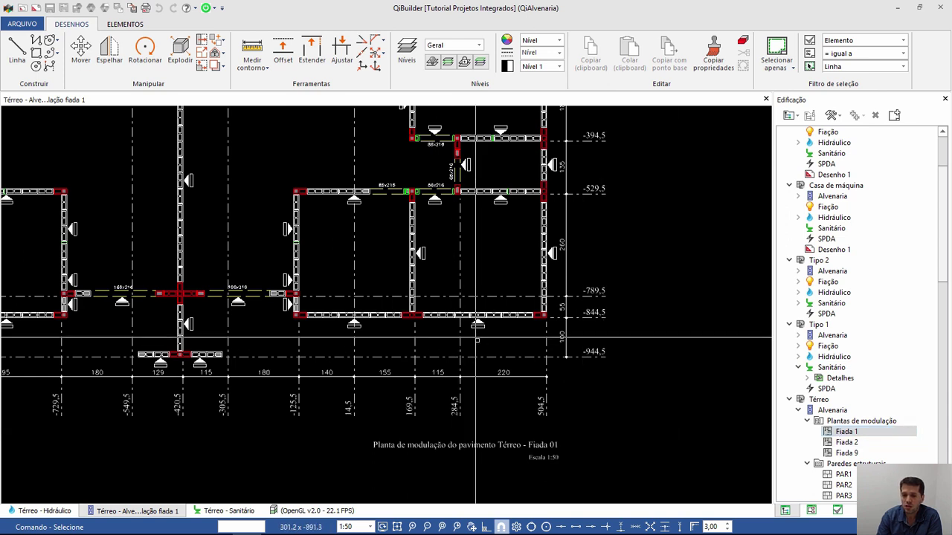
{"action": "scroll", "coordinate": [478, 342], "scroll_direction": "down", "scroll_amount": 1}
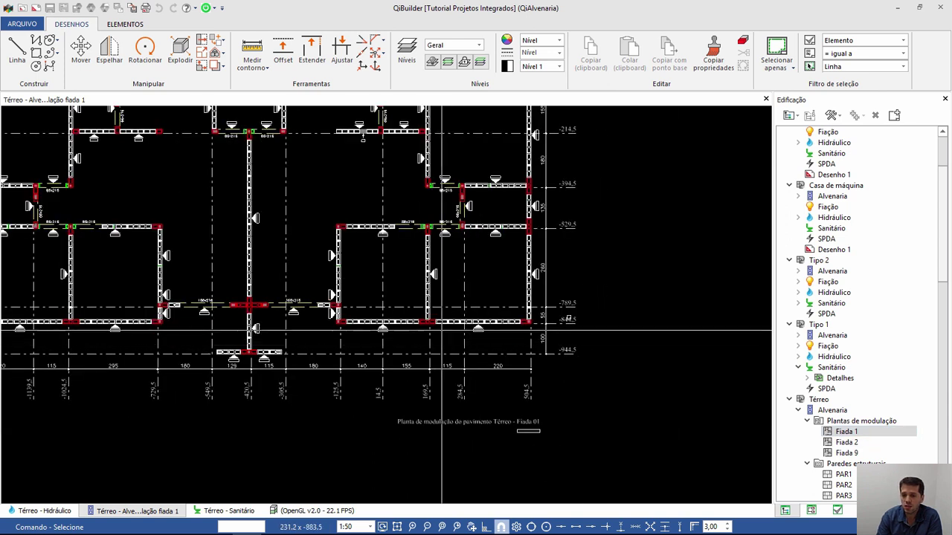
Open the Térreo elevation of structural wall PAR2 and examine its blocks, openings, reinforcement and course plans.
{"action": "left_click", "coordinate": [844, 486]}
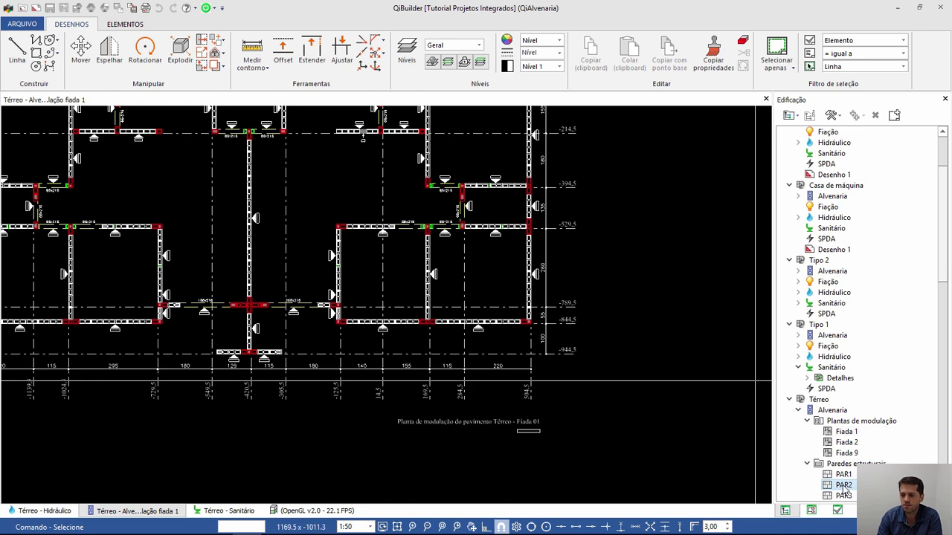
{"action": "double_click", "coordinate": [844, 486]}
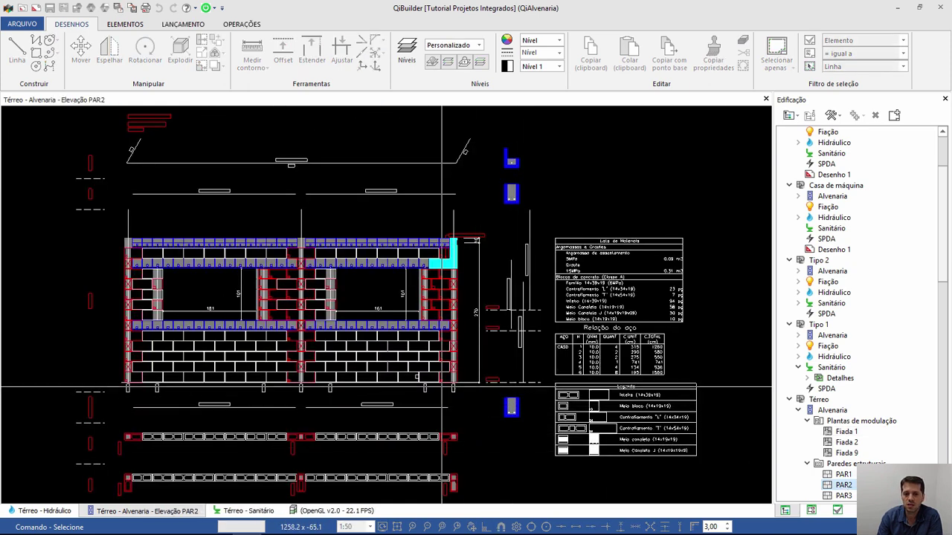
{"action": "scroll", "coordinate": [112, 113], "scroll_direction": "up", "scroll_amount": 3}
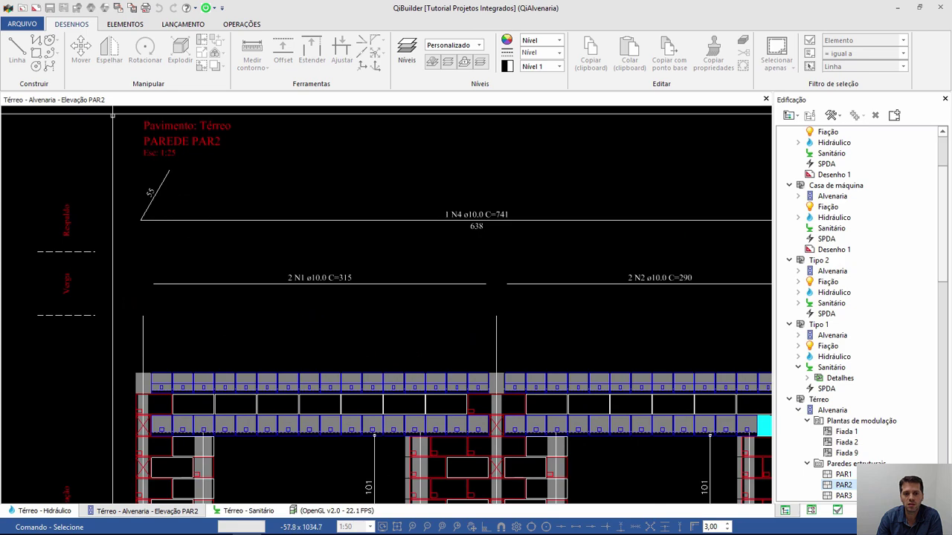
{"action": "scroll", "coordinate": [112, 115], "scroll_direction": "down", "scroll_amount": 2}
{"action": "scroll", "coordinate": [176, 376], "scroll_direction": "up", "scroll_amount": 2}
{"action": "scroll", "coordinate": [212, 376], "scroll_direction": "down", "scroll_amount": 1}
{"action": "mouse_move", "coordinate": [213, 377]}
{"action": "middle_mouse_down"}
{"action": "mouse_move", "coordinate": [180, 296]}
{"action": "mouse_move", "coordinate": [224, 234]}
{"action": "middle_mouse_up"}
{"action": "scroll", "coordinate": [148, 418], "scroll_direction": "down", "scroll_amount": 1}
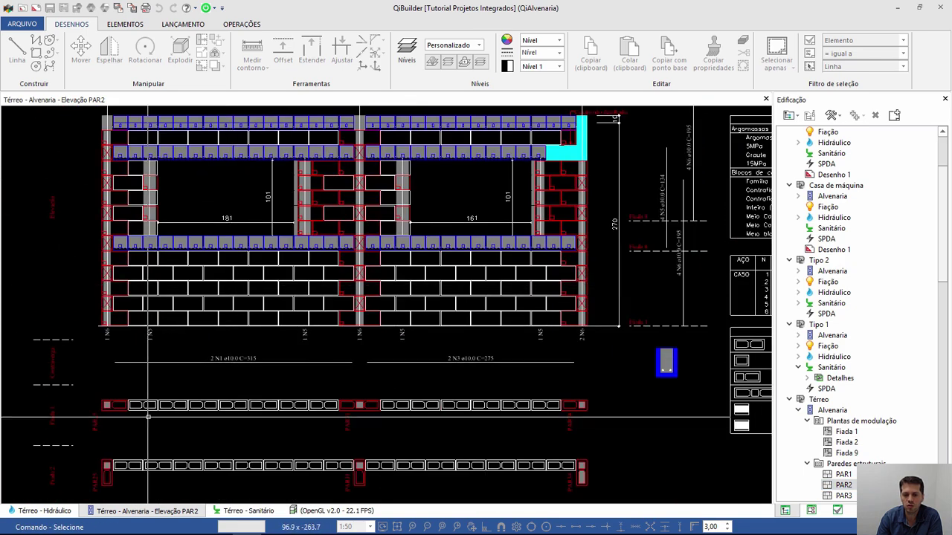
Inspect PAR2's materials list, steel schedule and block legend, and browse the structural walls of Térreo.
{"action": "middle_click_drag", "start_coordinate": [766, 356], "coordinate": [588, 362]}
{"action": "scroll", "coordinate": [604, 361], "scroll_direction": "up", "scroll_amount": 2}
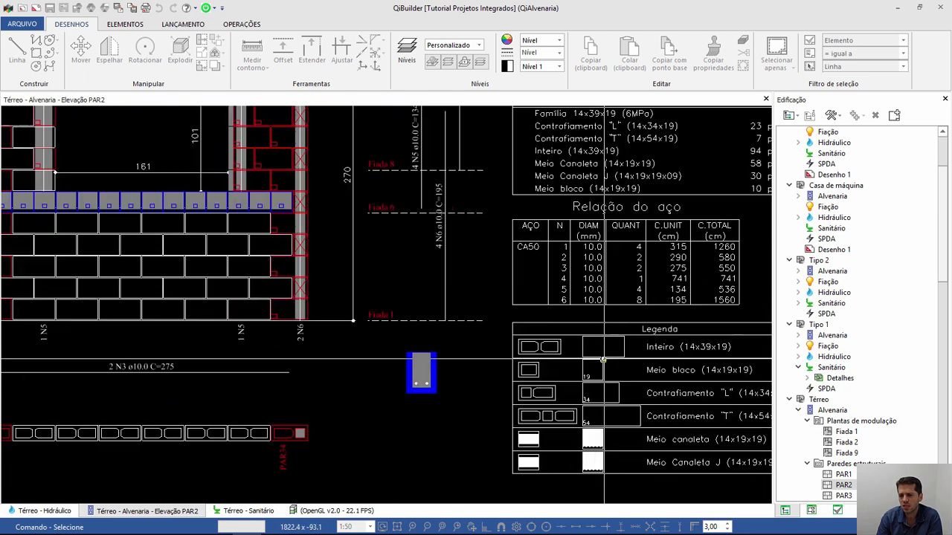
{"action": "scroll", "coordinate": [602, 400], "scroll_direction": "down", "scroll_amount": 2}
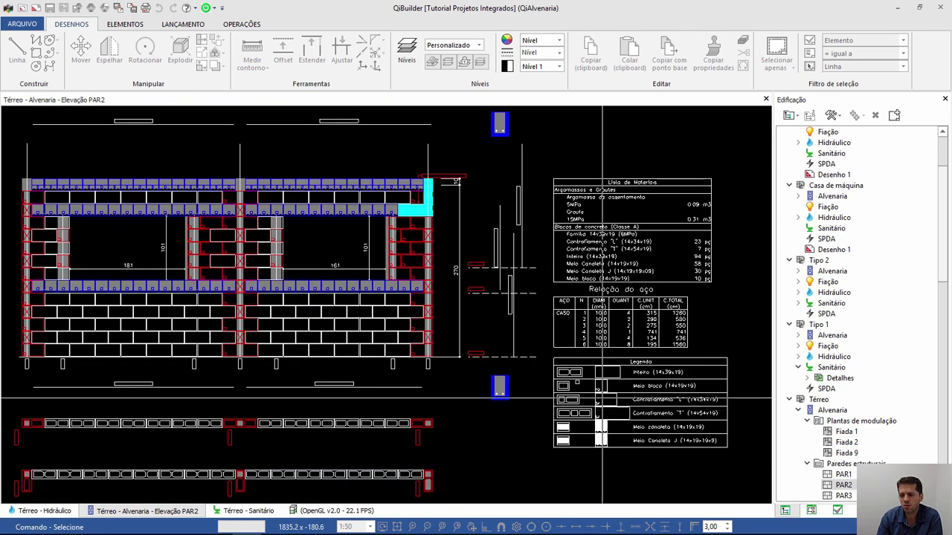
{"action": "mouse_move", "coordinate": [942, 279]}
{"action": "left_mouse_down"}
{"action": "mouse_move", "coordinate": [936, 462]}
{"action": "mouse_move", "coordinate": [941, 327]}
{"action": "left_mouse_up"}
{"action": "scroll", "coordinate": [313, 330], "scroll_direction": "down", "scroll_amount": 2}
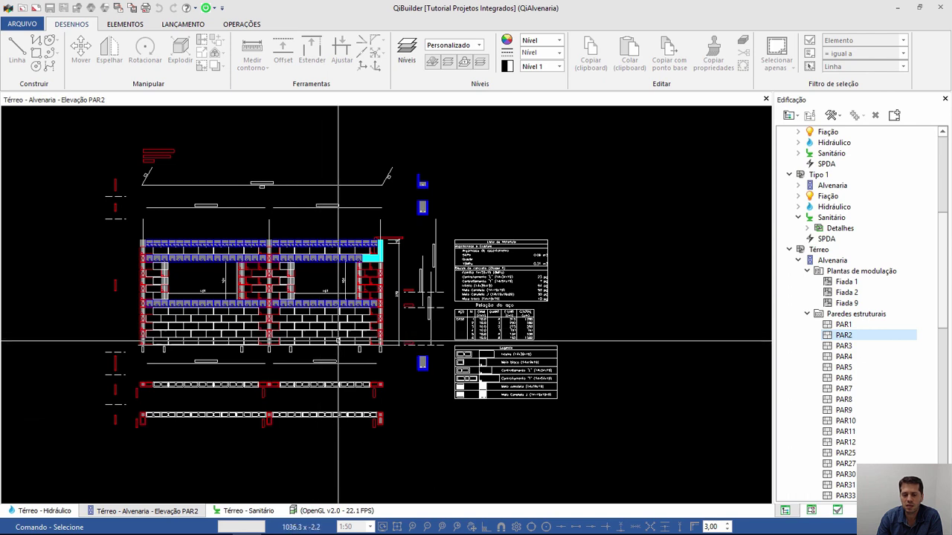
{"action": "scroll", "coordinate": [320, 327], "scroll_direction": "up", "scroll_amount": 3}
{"action": "scroll", "coordinate": [524, 268], "scroll_direction": "down", "scroll_amount": 1}
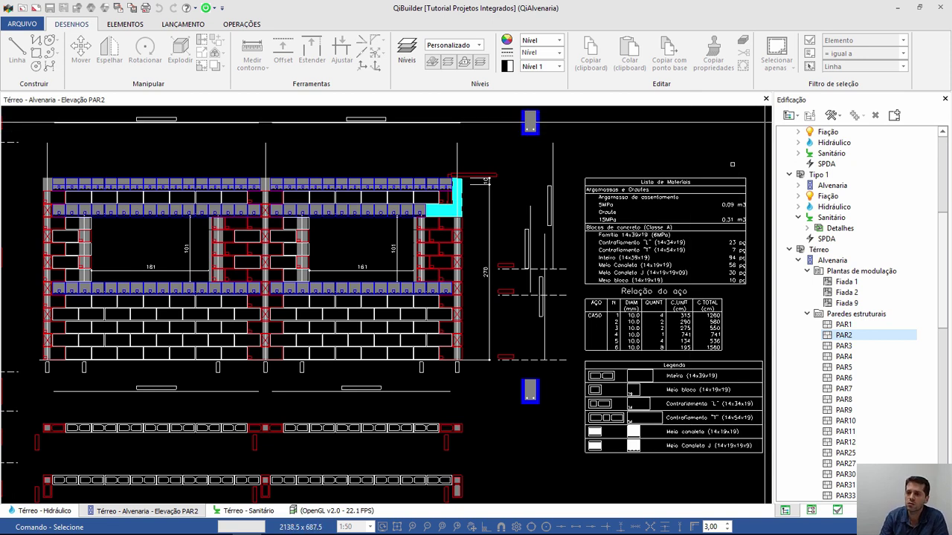
Leave the PAR2 elevation for the Térreo masonry plan and show the building's 3D view.
{"action": "scroll", "coordinate": [732, 164], "scroll_direction": "down", "scroll_amount": 2}
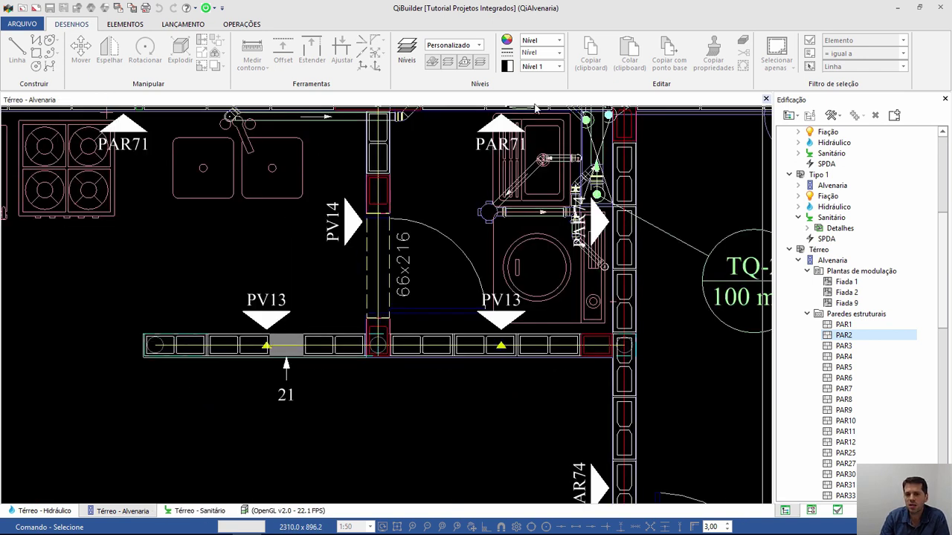
{"action": "left_click", "coordinate": [268, 513]}
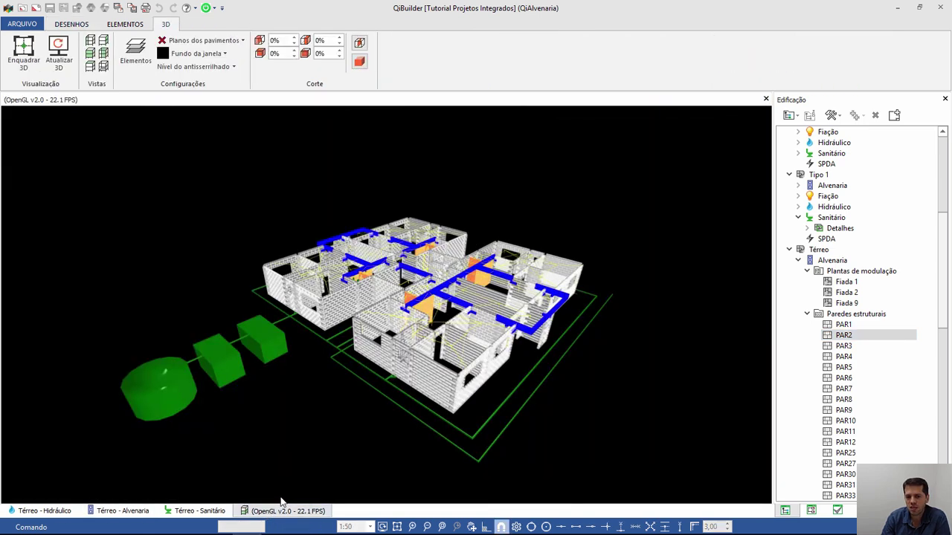
Examine the building's masonry and piping in the 3D view and browse the floors in the project tree.
{"action": "scroll", "coordinate": [377, 340], "scroll_direction": "up", "scroll_amount": 3}
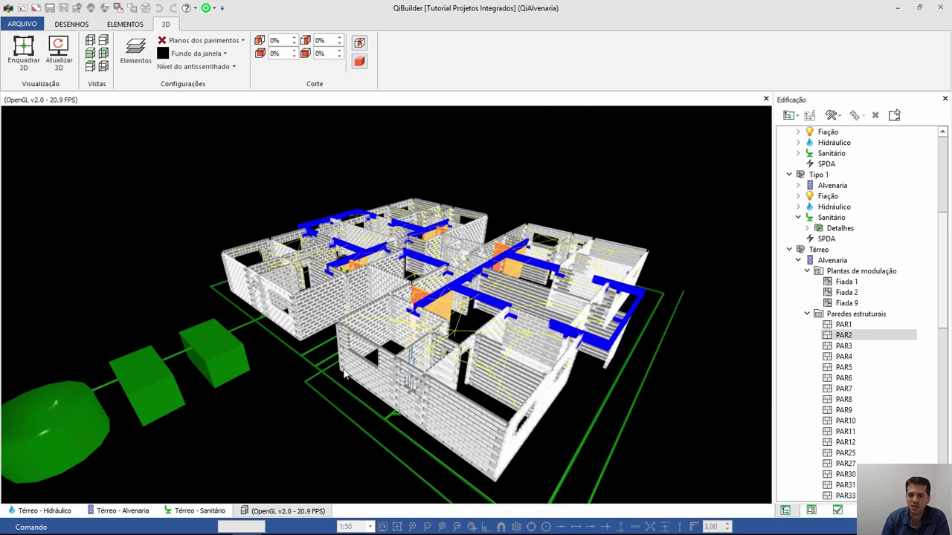
{"action": "middle_click_drag", "start_coordinate": [344, 374], "coordinate": [279, 406]}
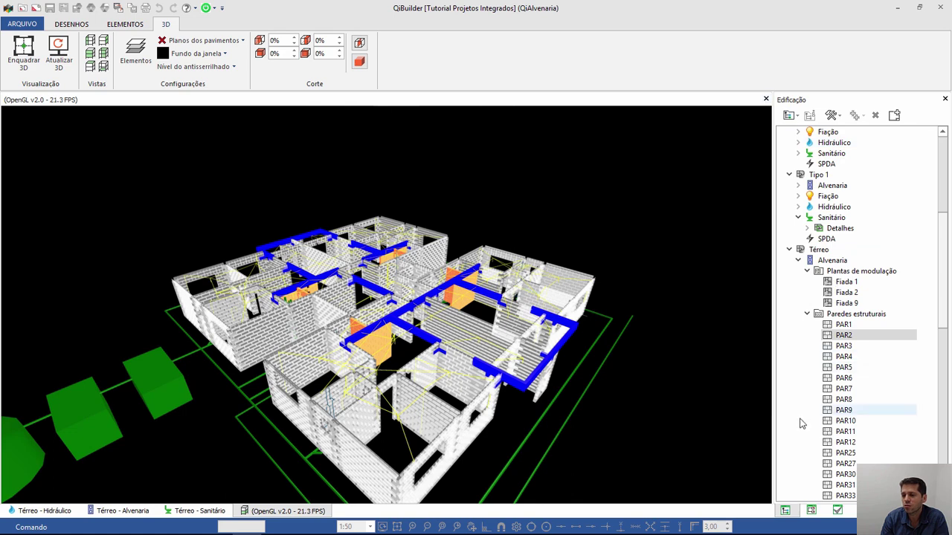
{"action": "scroll", "coordinate": [824, 245], "scroll_direction": "up", "scroll_amount": 1}
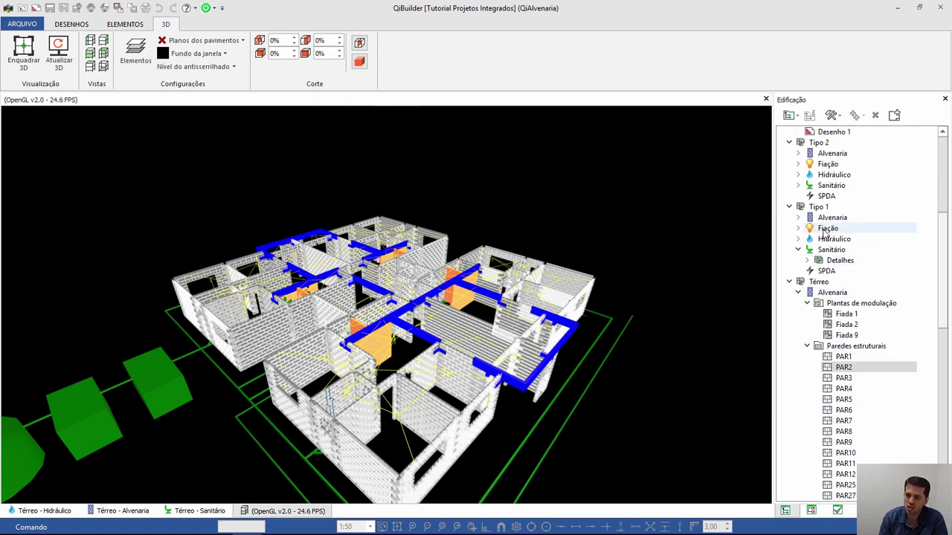
{"action": "scroll", "coordinate": [826, 238], "scroll_direction": "up", "scroll_amount": 7}
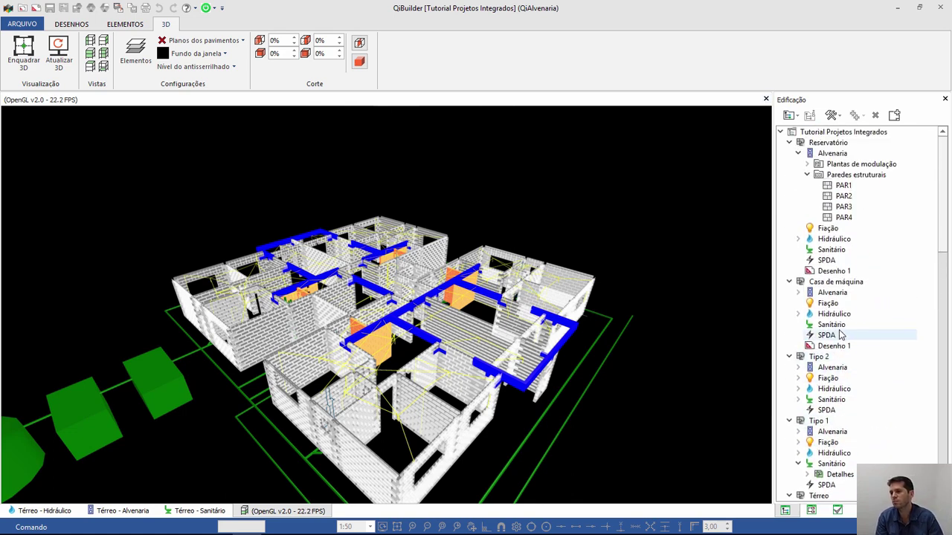
{"action": "scroll", "coordinate": [840, 336], "scroll_direction": "down", "scroll_amount": 3}
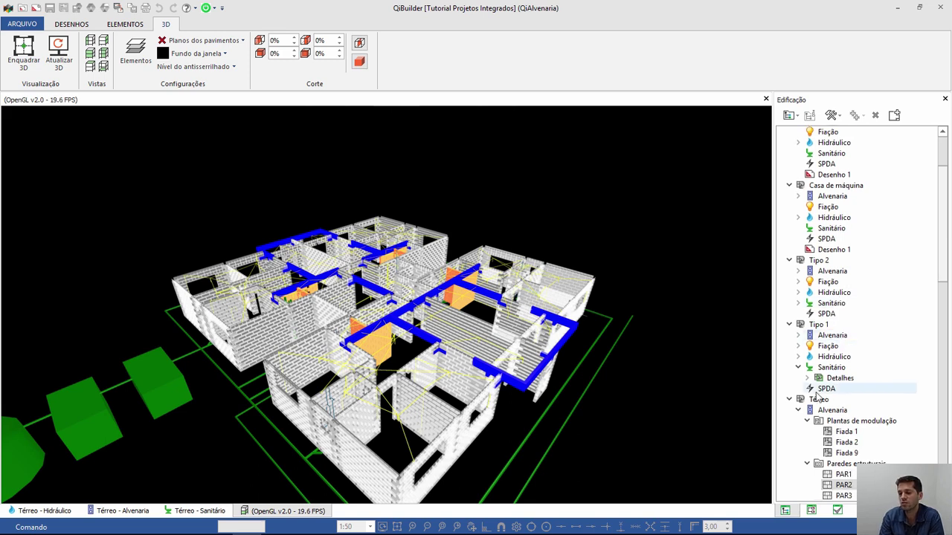
{"action": "scroll", "coordinate": [817, 398], "scroll_direction": "down", "scroll_amount": 1}
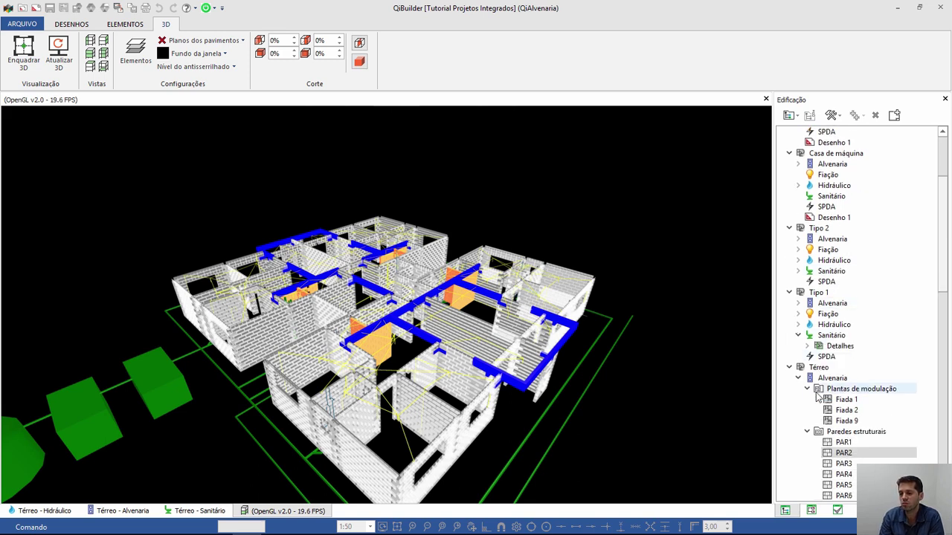
Close the 3D view and examine the blocks, walls and overall layout of the Térreo masonry plan.
{"action": "left_click", "coordinate": [766, 100]}
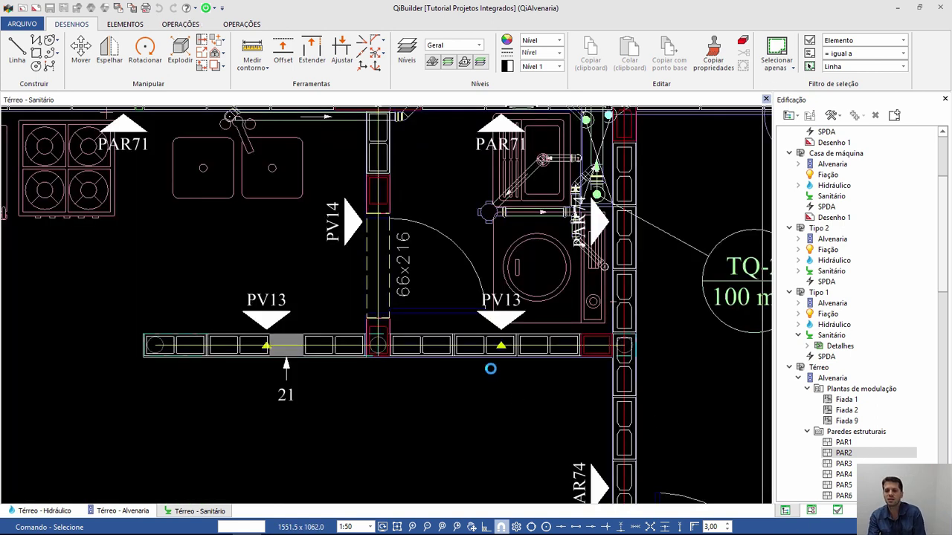
{"action": "scroll", "coordinate": [475, 398], "scroll_direction": "down", "scroll_amount": 3}
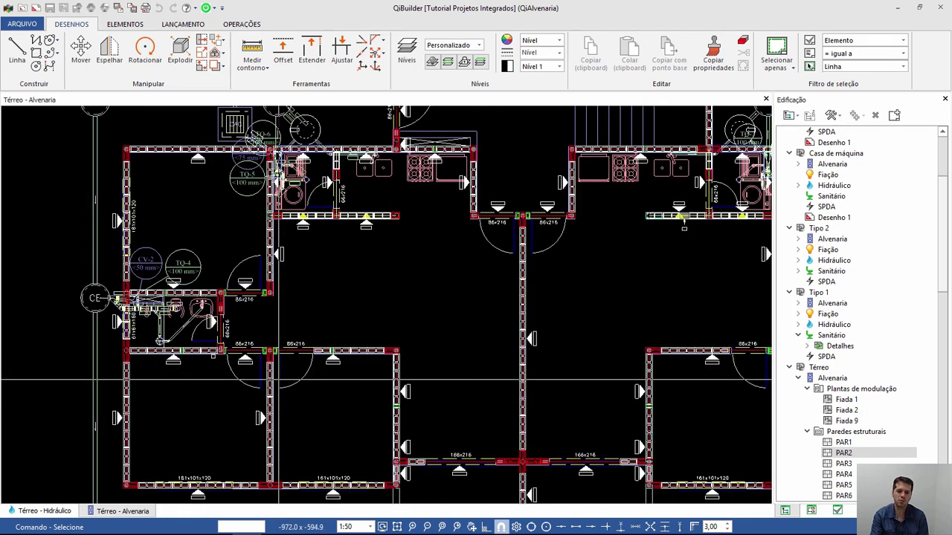
{"action": "scroll", "coordinate": [82, 341], "scroll_direction": "up", "scroll_amount": 2}
{"action": "scroll", "coordinate": [82, 341], "scroll_direction": "down", "scroll_amount": 3}
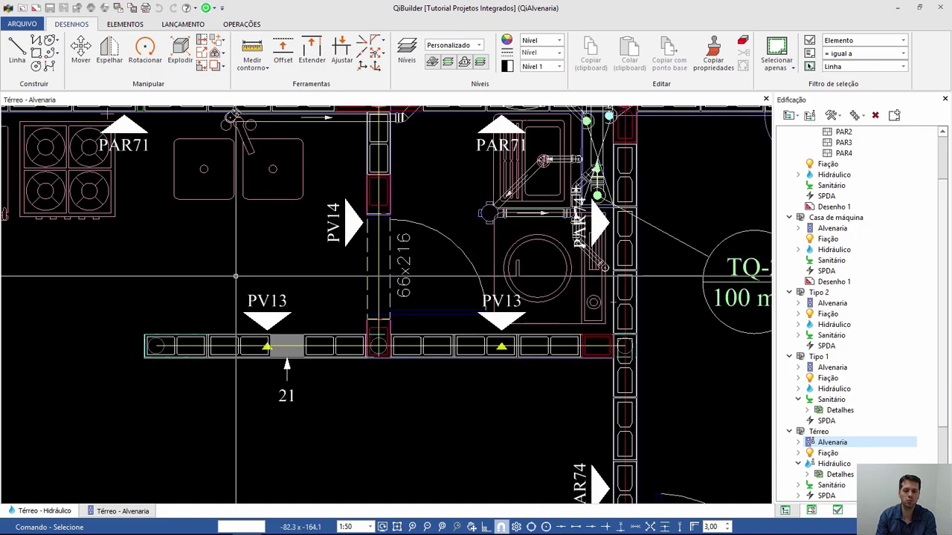
{"action": "scroll", "coordinate": [245, 305], "scroll_direction": "down", "scroll_amount": 6}
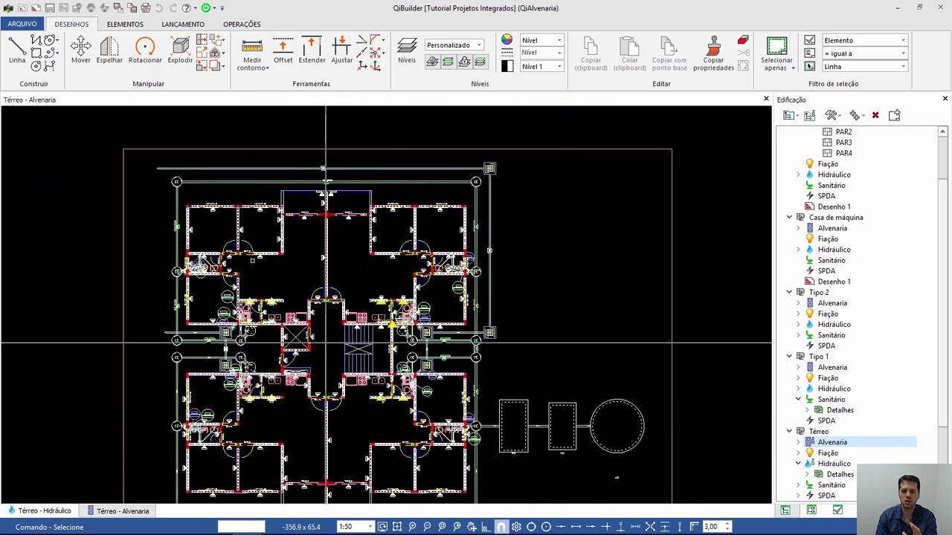
{"action": "scroll", "coordinate": [195, 199], "scroll_direction": "up", "scroll_amount": 8}
{"action": "scroll", "coordinate": [195, 198], "scroll_direction": "down", "scroll_amount": 3}
{"action": "middle_click_drag", "start_coordinate": [221, 332], "coordinate": [168, 284]}
{"action": "scroll", "coordinate": [172, 271], "scroll_direction": "up", "scroll_amount": 5}
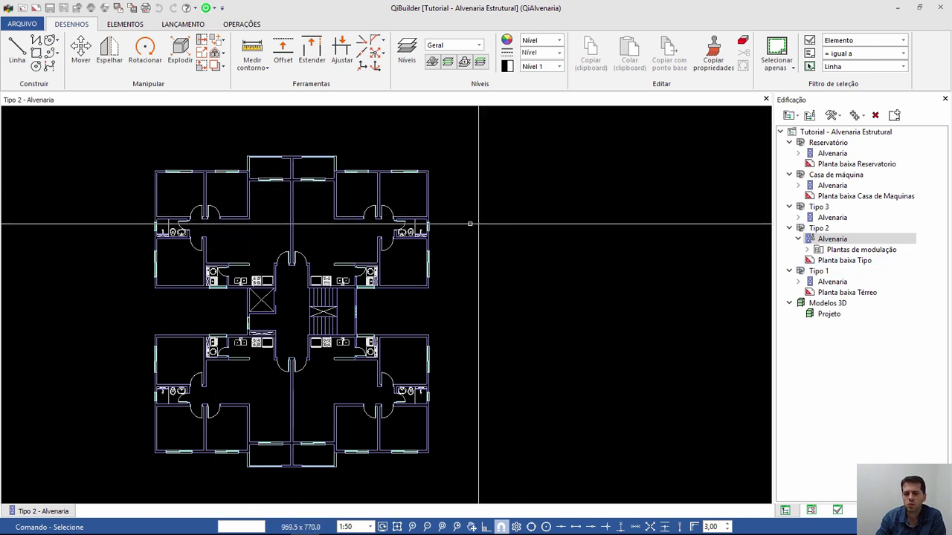
In the Tipo 2 masonry plan, draw a closed rectangle of structural walls around the two upper-left bedrooms.
{"action": "scroll", "coordinate": [156, 159], "scroll_direction": "up", "scroll_amount": 5}
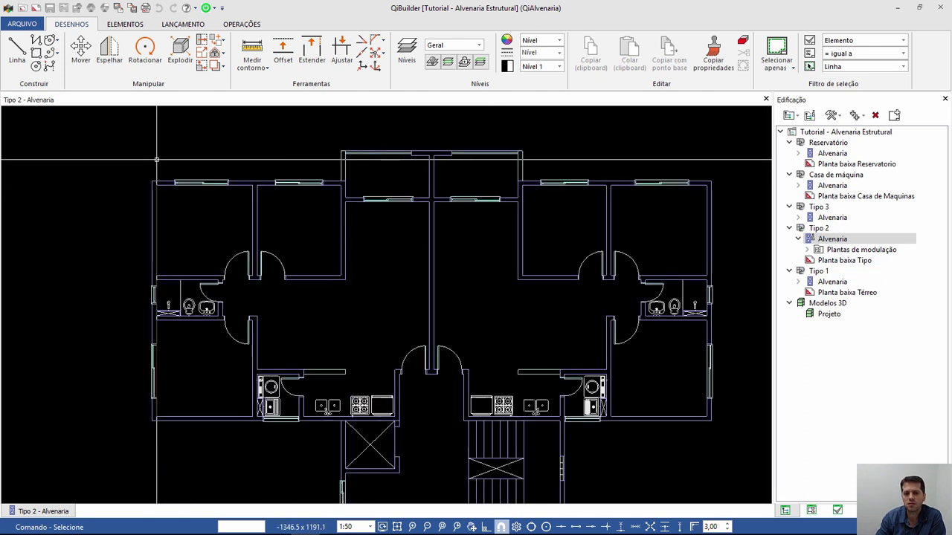
{"action": "middle_click_drag", "start_coordinate": [166, 187], "coordinate": [148, 168]}
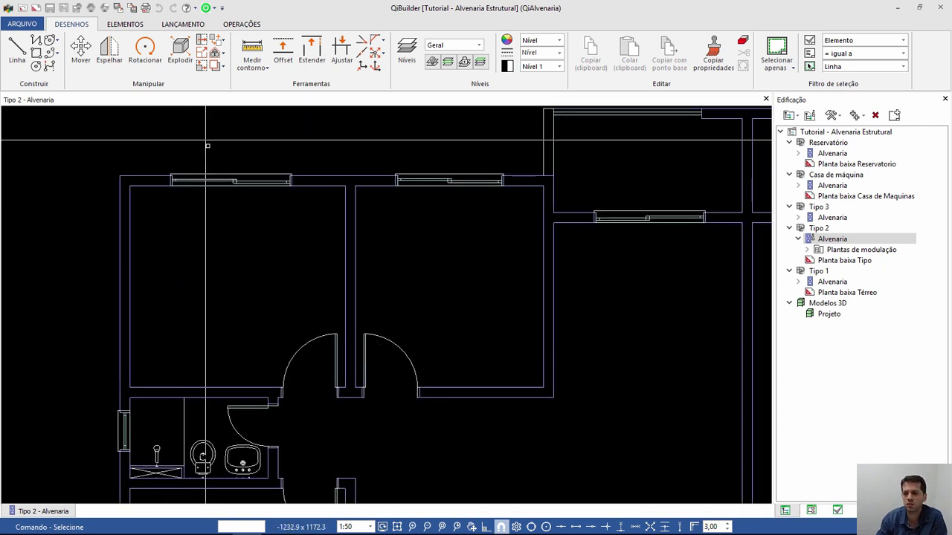
{"action": "left_click", "coordinate": [830, 241]}
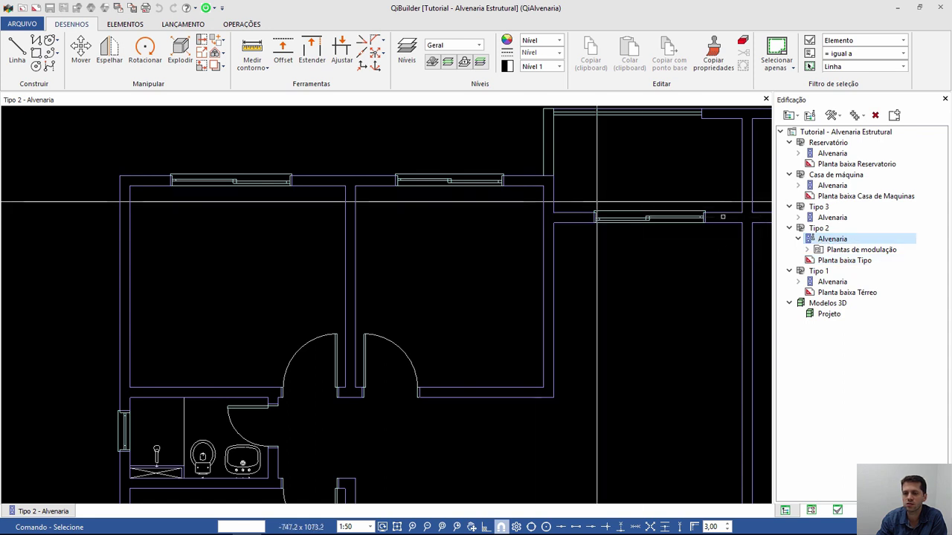
{"action": "left_click", "coordinate": [169, 24]}
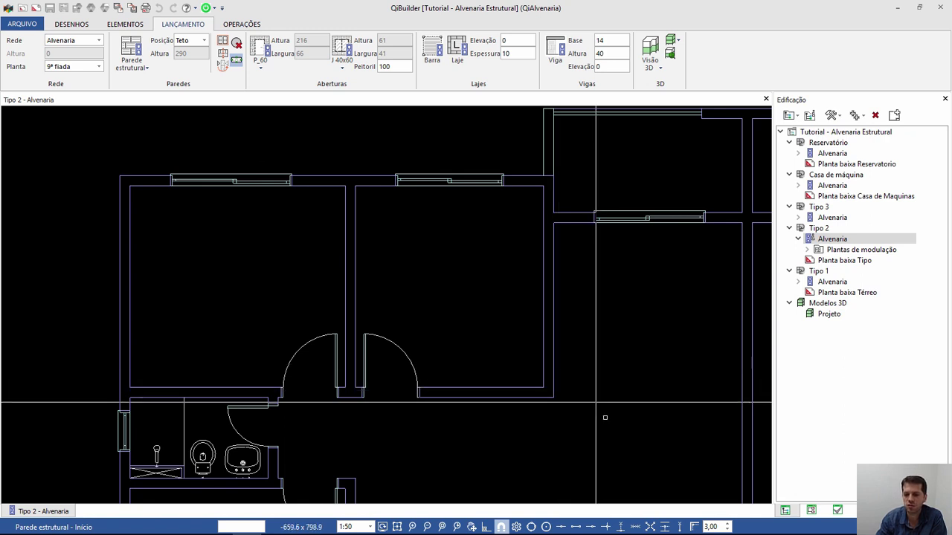
{"action": "left_click", "coordinate": [649, 527]}
{"action": "key", "text": "Return"}
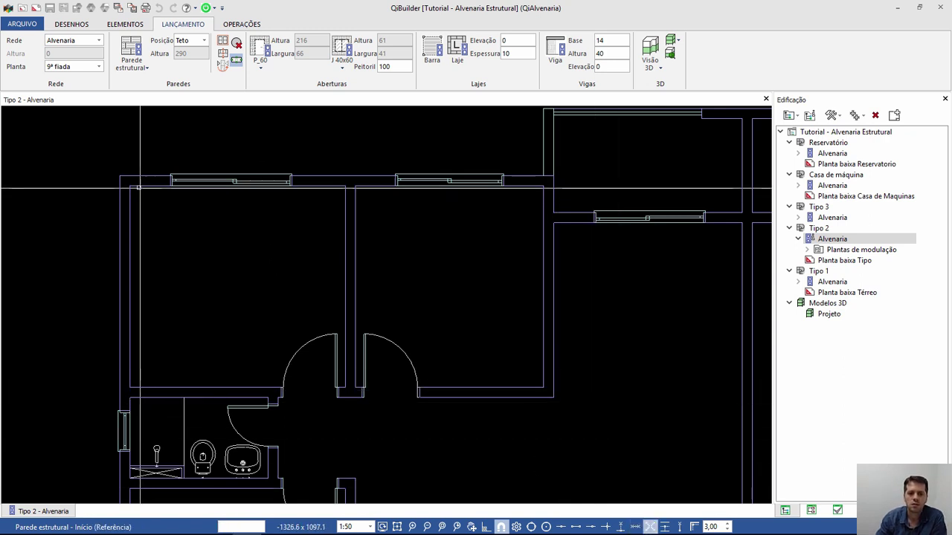
{"action": "left_click", "coordinate": [544, 186]}
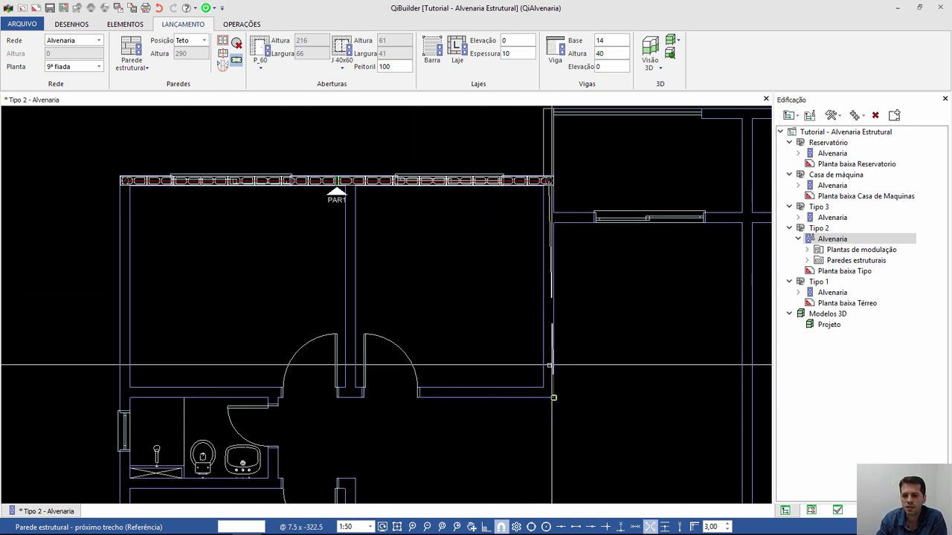
{"action": "left_click", "coordinate": [548, 392]}
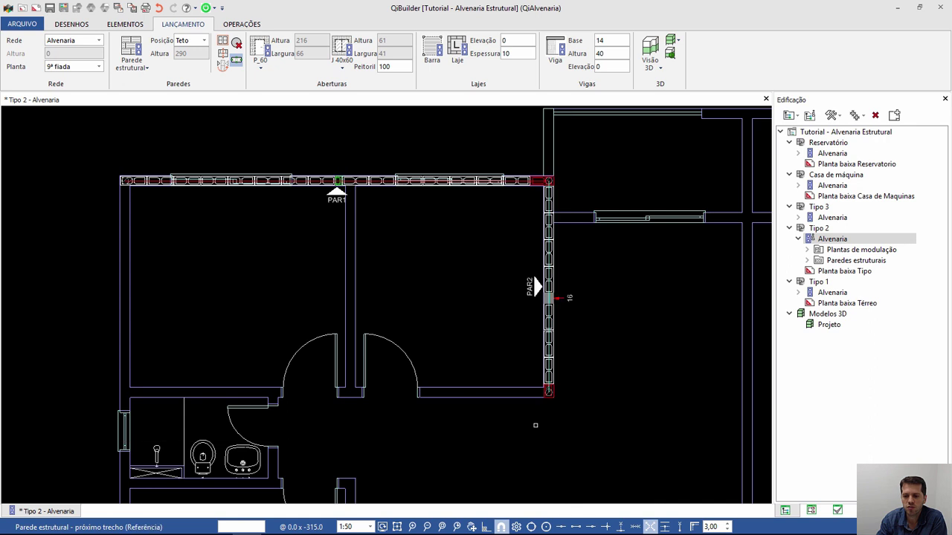
{"action": "left_click", "coordinate": [126, 392]}
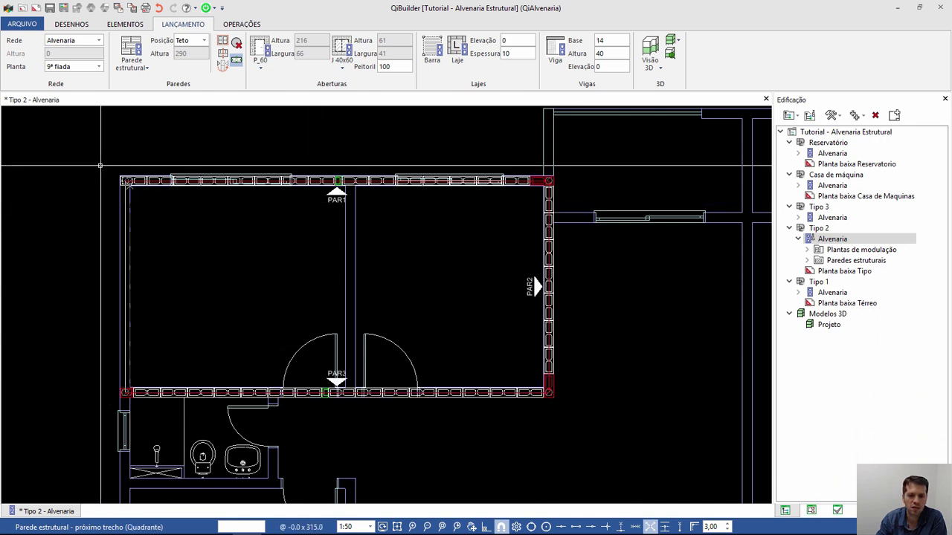
{"action": "left_click", "coordinate": [125, 181]}
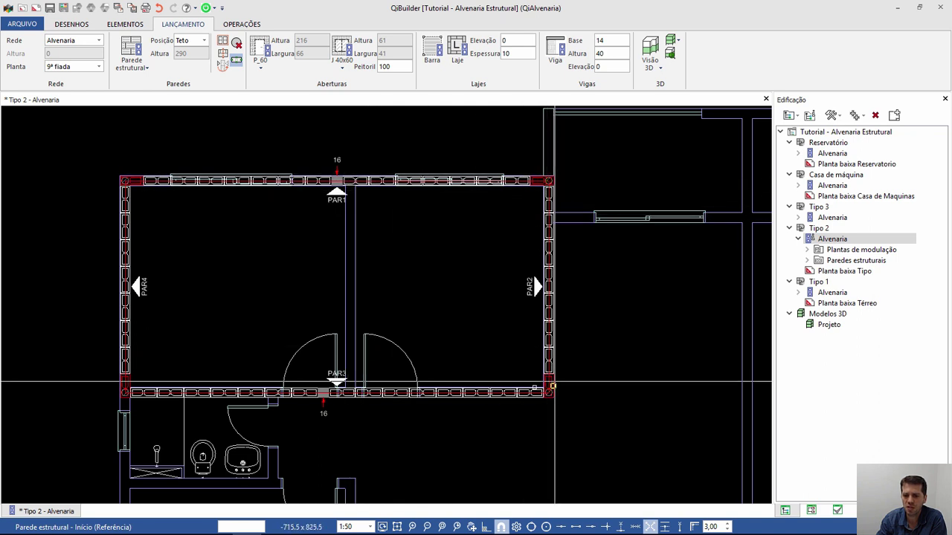
Add a structural wall between the two bedrooms and another from PAR2 across the balcony side of the adjoining living rooms.
{"action": "left_click", "coordinate": [343, 207]}
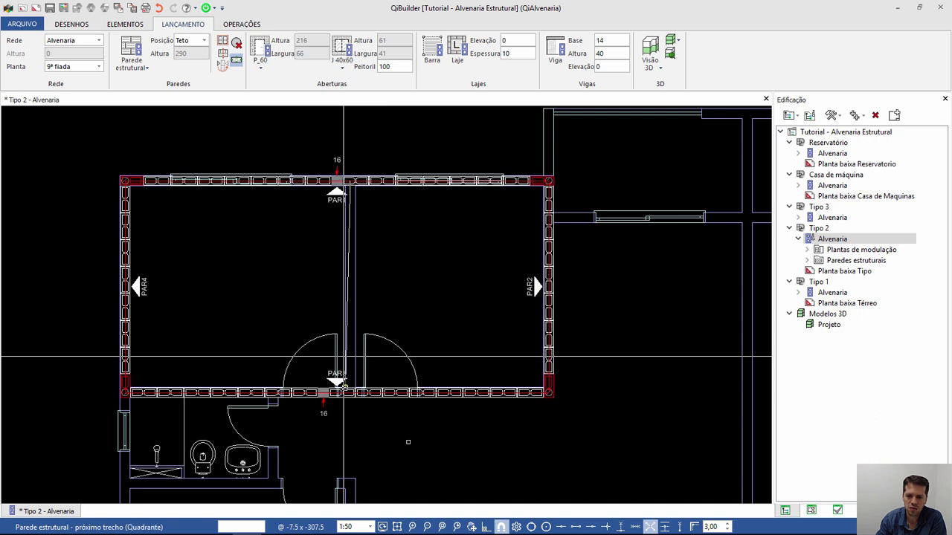
{"action": "left_click", "coordinate": [350, 393]}
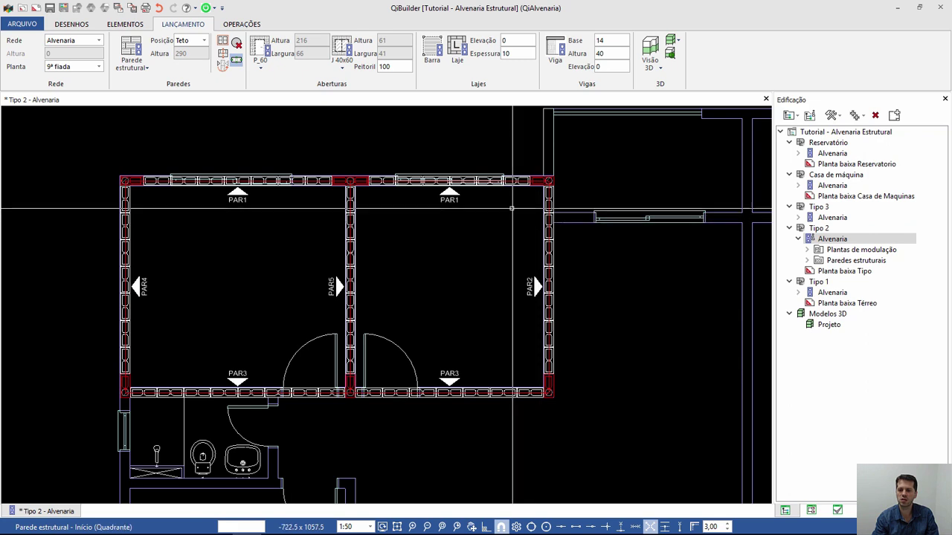
{"action": "left_click", "coordinate": [488, 209]}
{"action": "scroll", "coordinate": [549, 270], "scroll_direction": "right", "scroll_amount": 5}
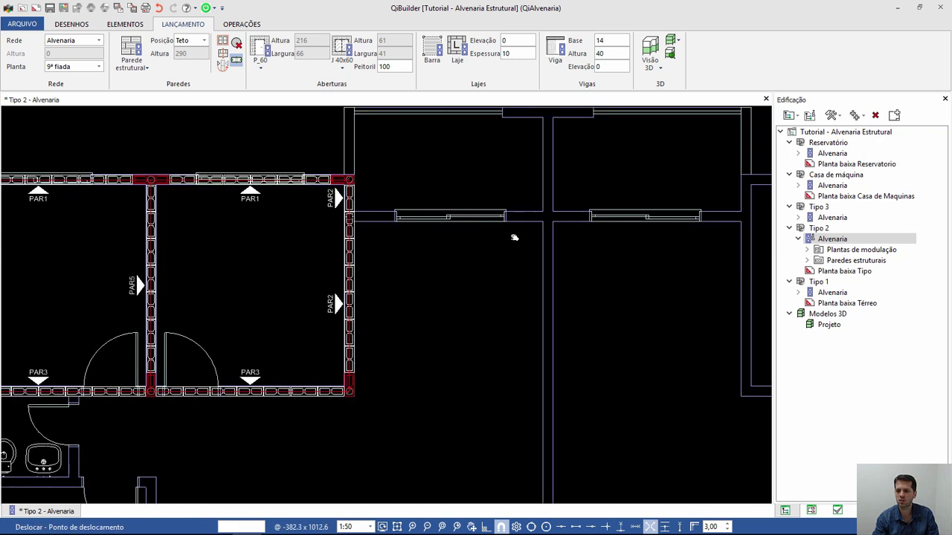
{"action": "left_click", "coordinate": [685, 215]}
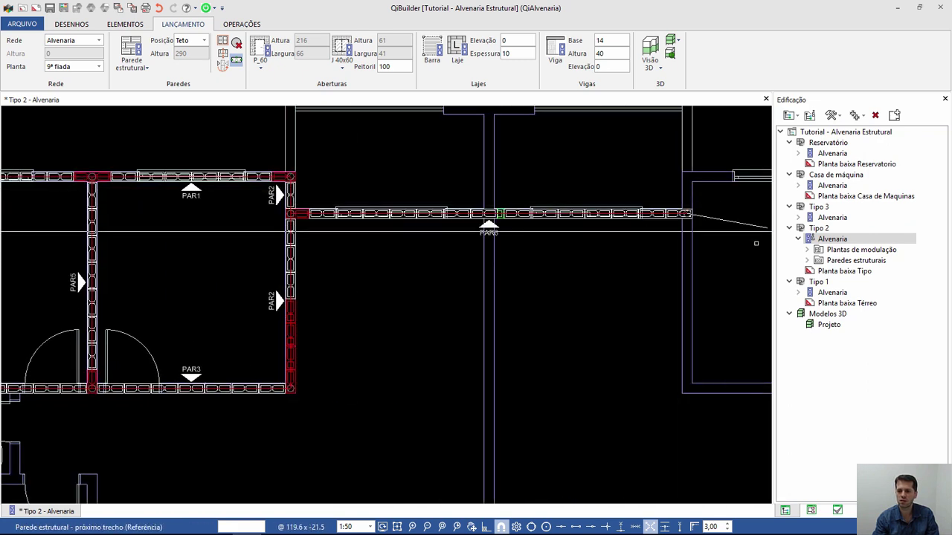
{"action": "scroll", "coordinate": [723, 250], "scroll_direction": "down", "scroll_amount": 1}
{"action": "scroll", "coordinate": [410, 260], "scroll_direction": "left", "scroll_amount": 1}
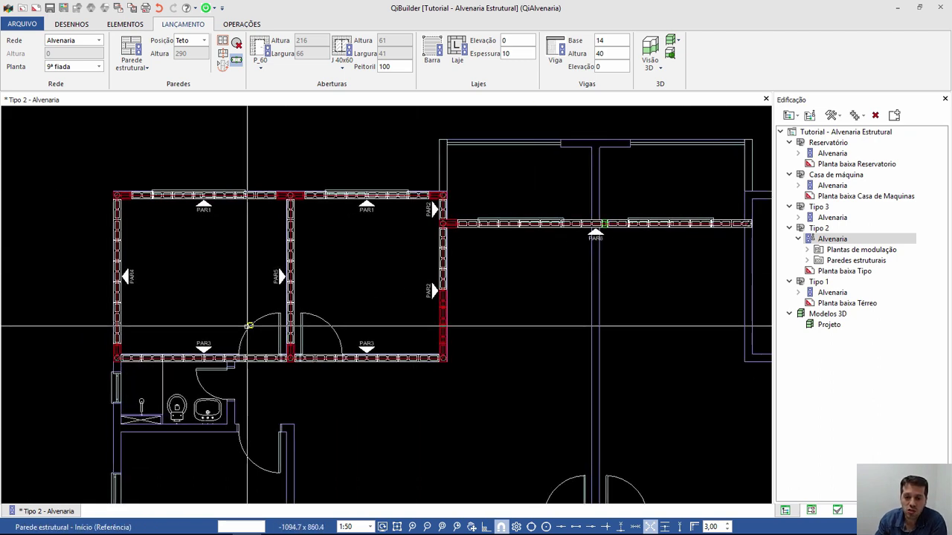
Invert the blocks at the bedrooms' wall corners and at both ends of the dividing wall PAR5.
{"action": "scroll", "coordinate": [136, 168], "scroll_direction": "up", "scroll_amount": 1}
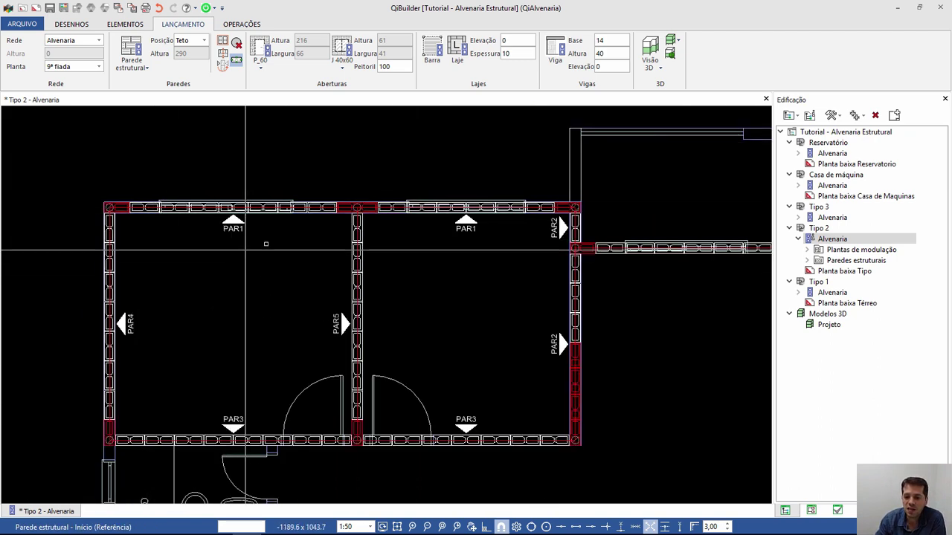
{"action": "left_click", "coordinate": [242, 25]}
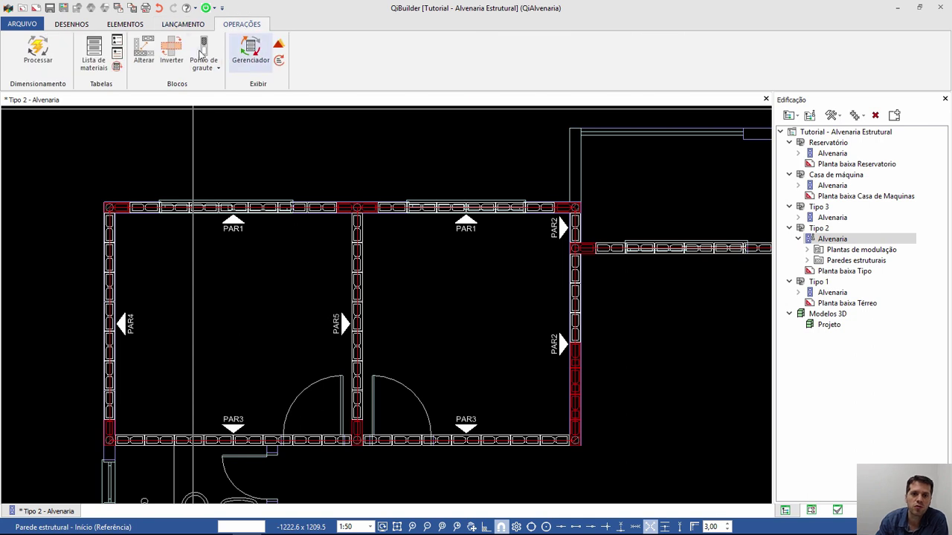
{"action": "left_click", "coordinate": [170, 58]}
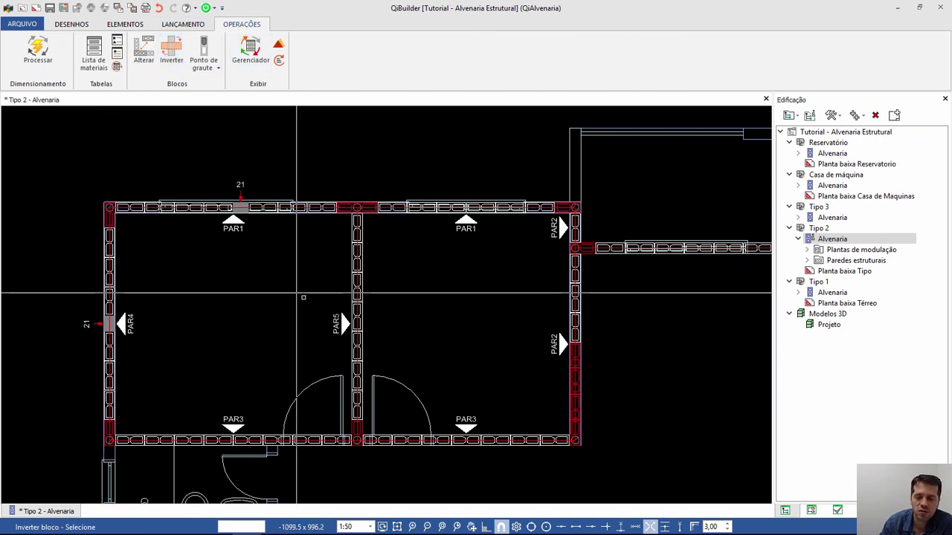
{"action": "left_click", "coordinate": [357, 209]}
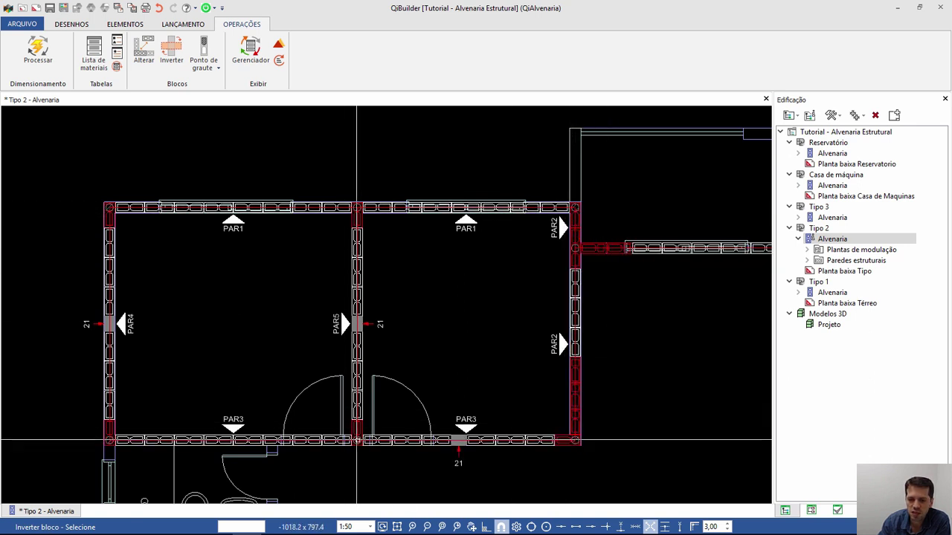
{"action": "left_click", "coordinate": [357, 441]}
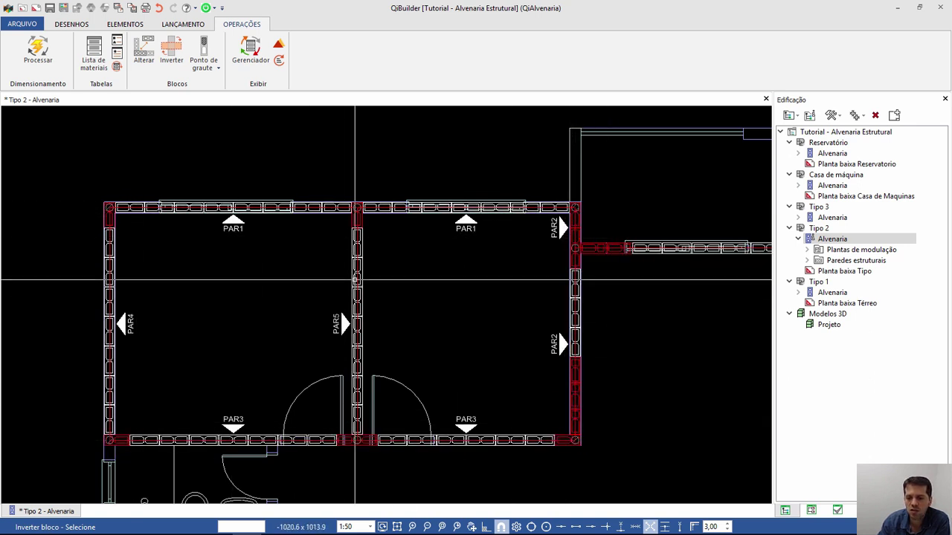
Insert a J 180x120 window with a sill height of 100 in PAR1 of the left bedroom, aligned with the architectural window.
{"action": "left_click", "coordinate": [182, 25]}
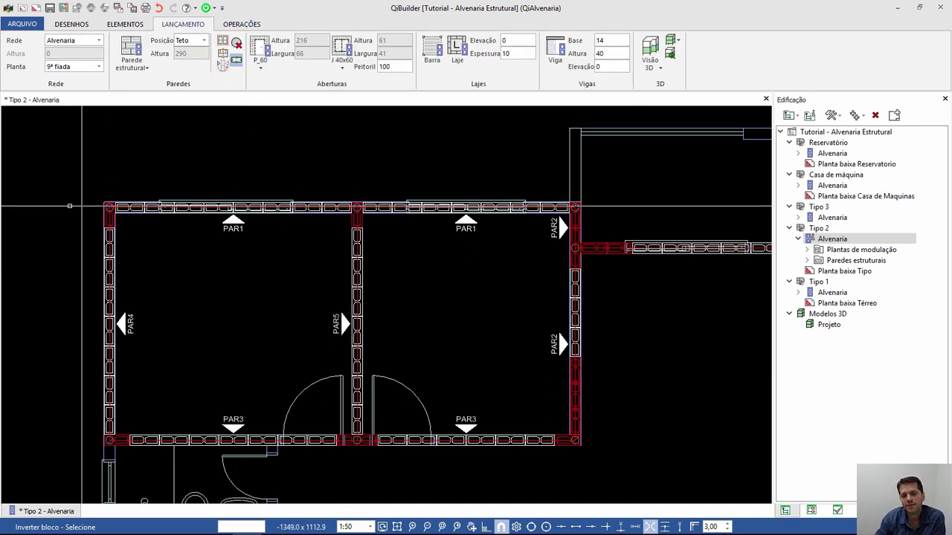
{"action": "middle_click_drag", "start_coordinate": [570, 268], "coordinate": [534, 228]}
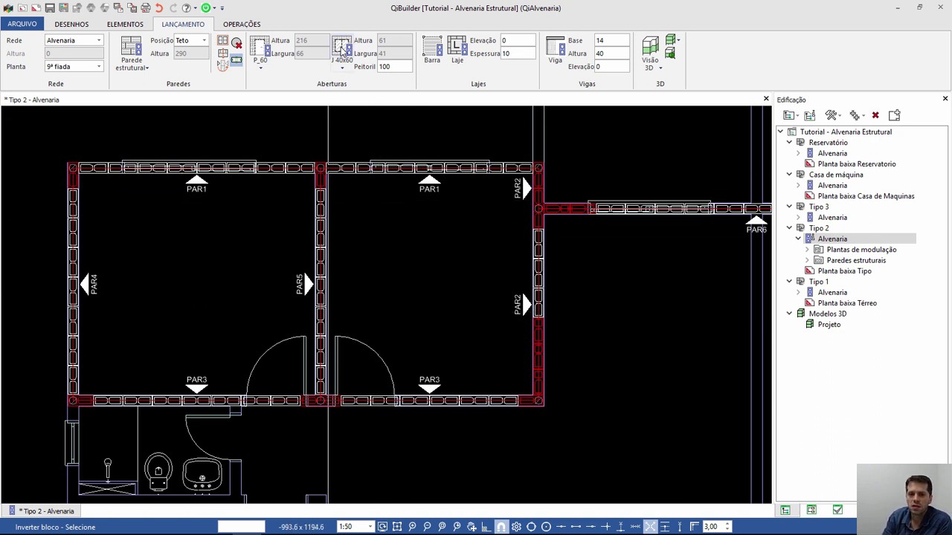
{"action": "mouse_move", "coordinate": [353, 81]}
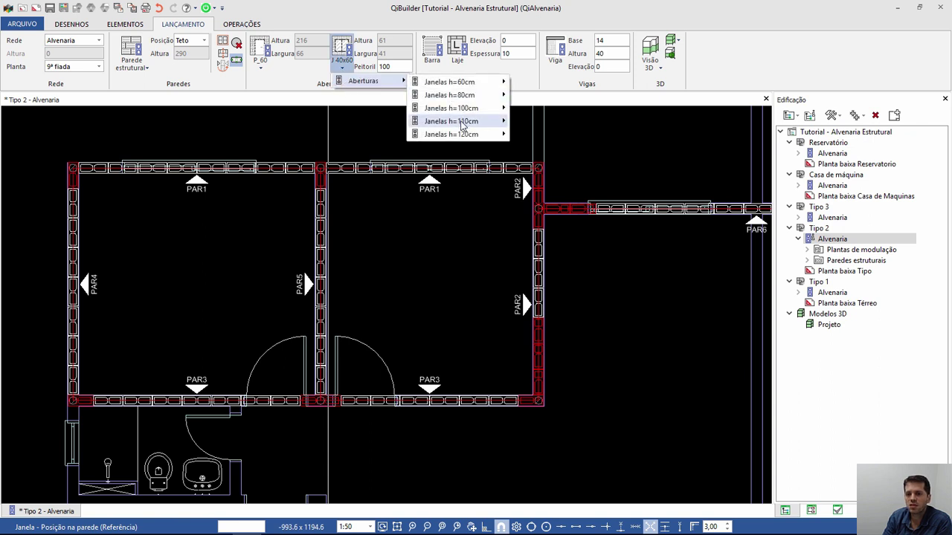
{"action": "mouse_move", "coordinate": [463, 135]}
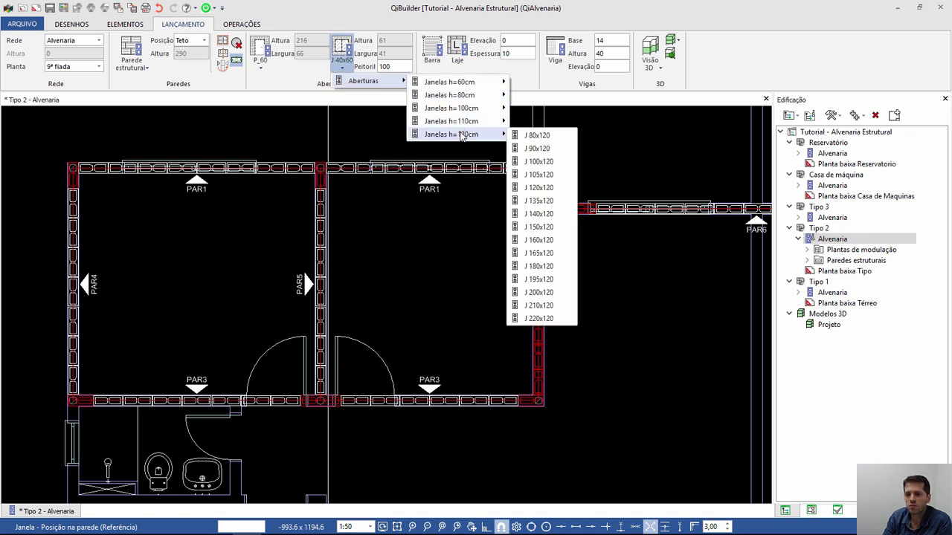
{"action": "left_click", "coordinate": [542, 266]}
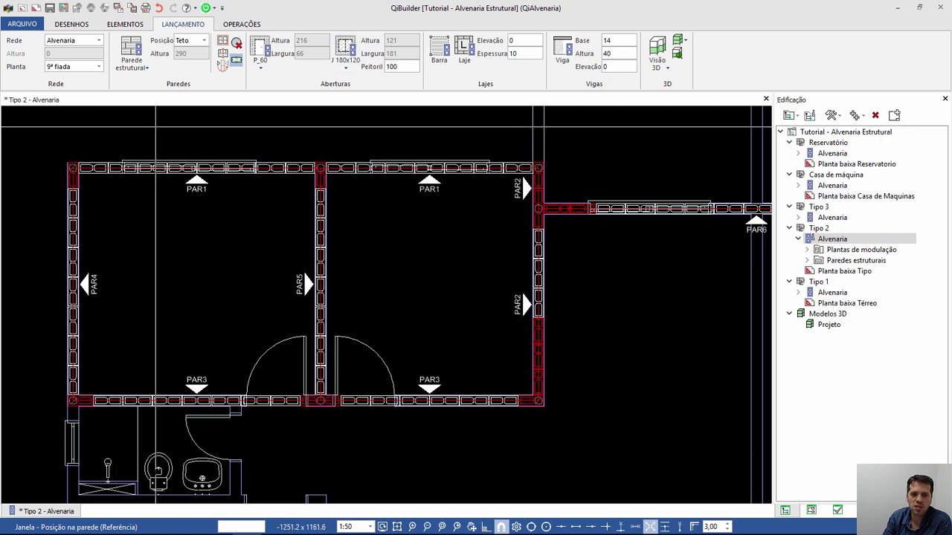
{"action": "scroll", "coordinate": [141, 138], "scroll_direction": "up", "scroll_amount": 4}
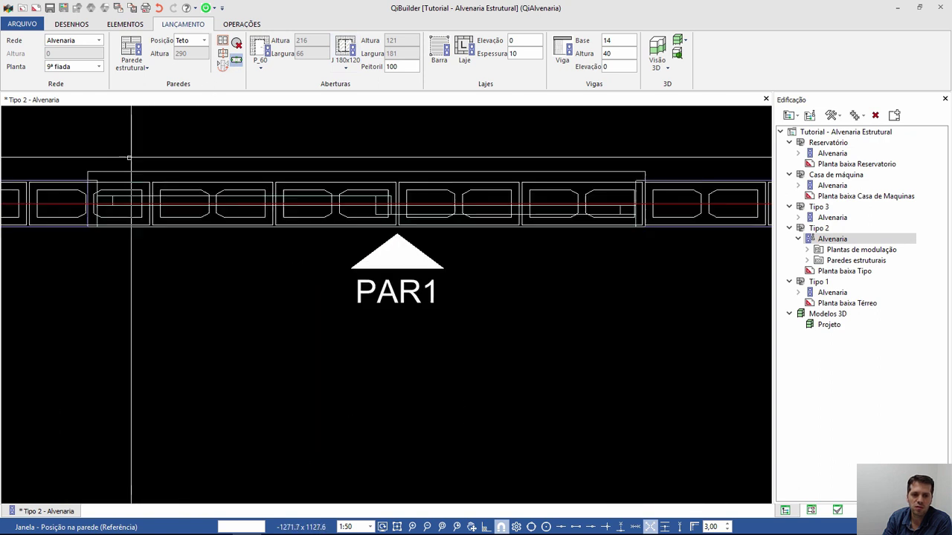
{"action": "left_click", "coordinate": [88, 204]}
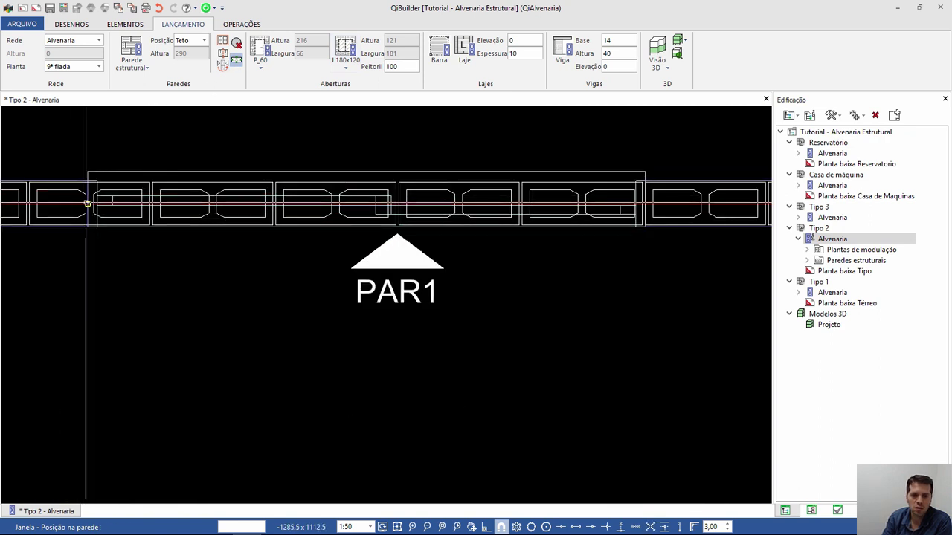
{"action": "scroll", "coordinate": [317, 268], "scroll_direction": "down", "scroll_amount": 4}
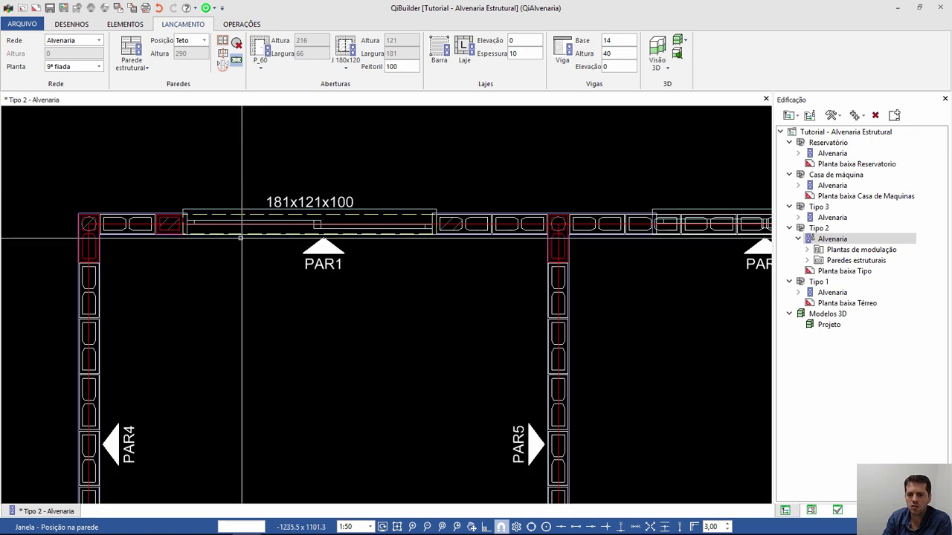
Insert a J 150x120 window with a sill height of 100 in PAR1 of the right bedroom, aligned with the architectural window.
{"action": "middle_click_drag", "start_coordinate": [543, 263], "coordinate": [349, 264]}
{"action": "scroll", "coordinate": [398, 255], "scroll_direction": "up", "scroll_amount": 3}
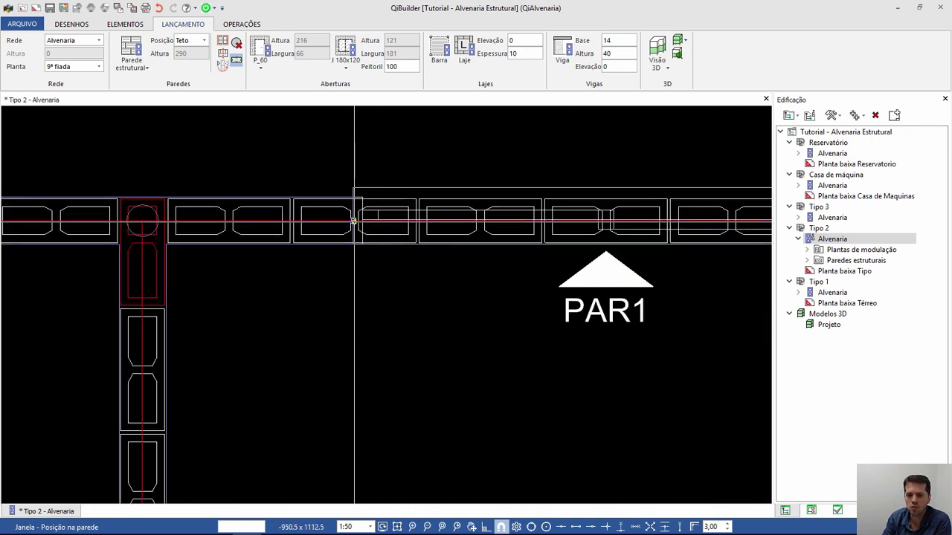
{"action": "scroll", "coordinate": [353, 245], "scroll_direction": "down", "scroll_amount": 4}
{"action": "left_click", "coordinate": [346, 68]}
{"action": "mouse_move", "coordinate": [364, 81]}
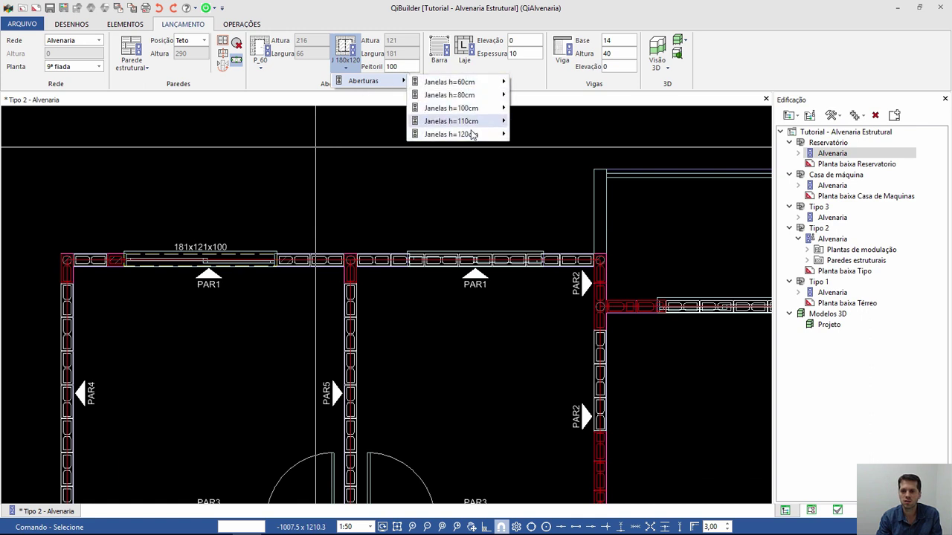
{"action": "mouse_move", "coordinate": [472, 134]}
{"action": "left_click", "coordinate": [537, 226]}
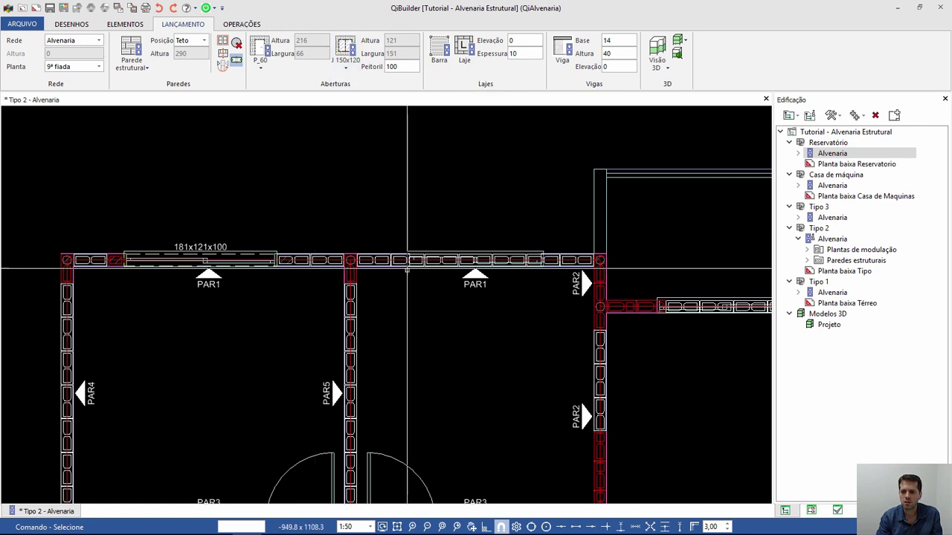
{"action": "scroll", "coordinate": [407, 269], "scroll_direction": "up", "scroll_amount": 3}
{"action": "scroll", "coordinate": [382, 254], "scroll_direction": "down", "scroll_amount": 3}
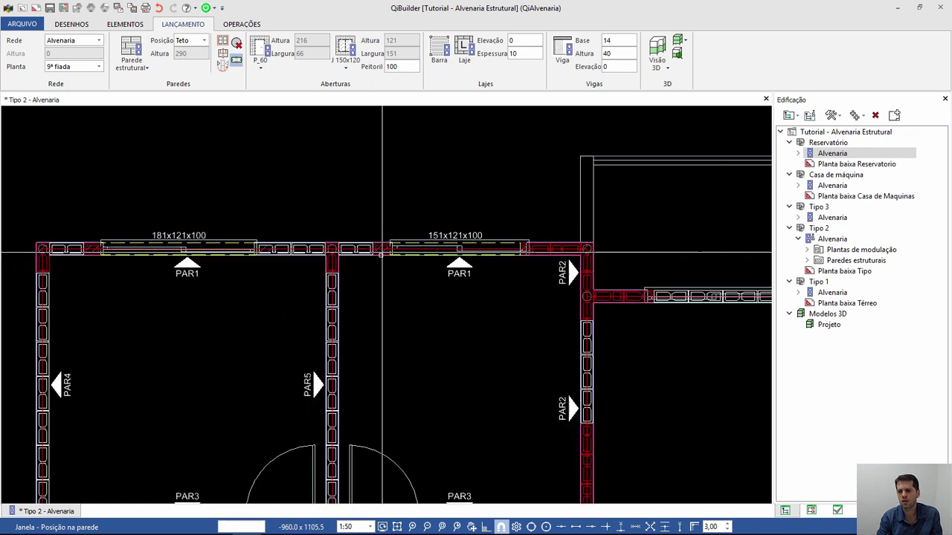
{"action": "key", "text": "Escape"}
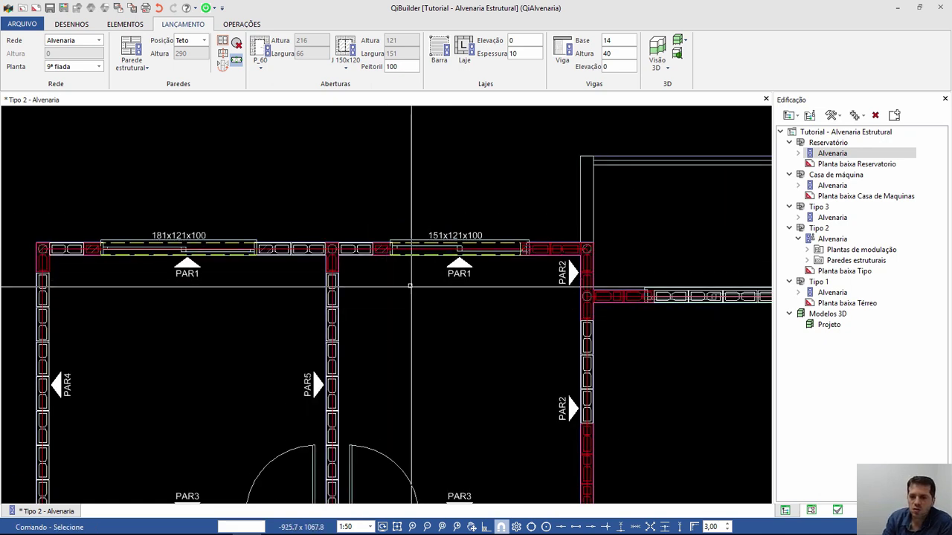
Open the Tipo 2 elevation of PAR1, examine its blocks, window openings, reinforcement and material lists, and return to the masonry plan.
{"action": "middle_click_drag", "start_coordinate": [412, 287], "coordinate": [439, 248]}
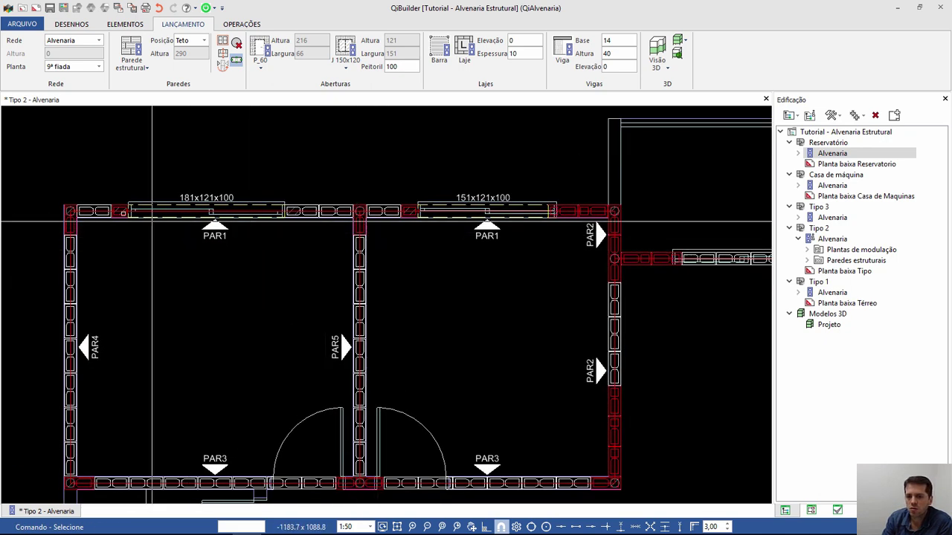
{"action": "left_click", "coordinate": [808, 261]}
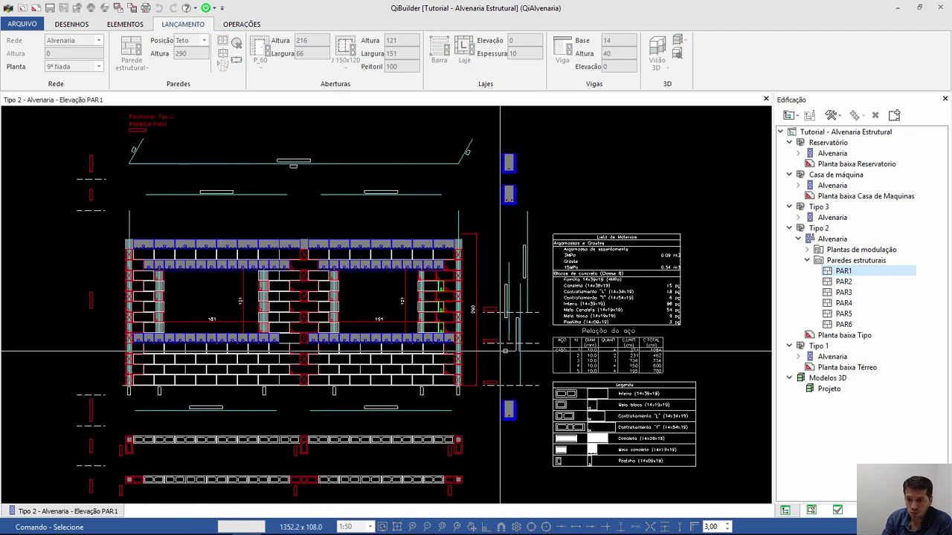
{"action": "scroll", "coordinate": [504, 350], "scroll_direction": "up", "scroll_amount": 2}
{"action": "scroll", "coordinate": [495, 346], "scroll_direction": "down", "scroll_amount": 1}
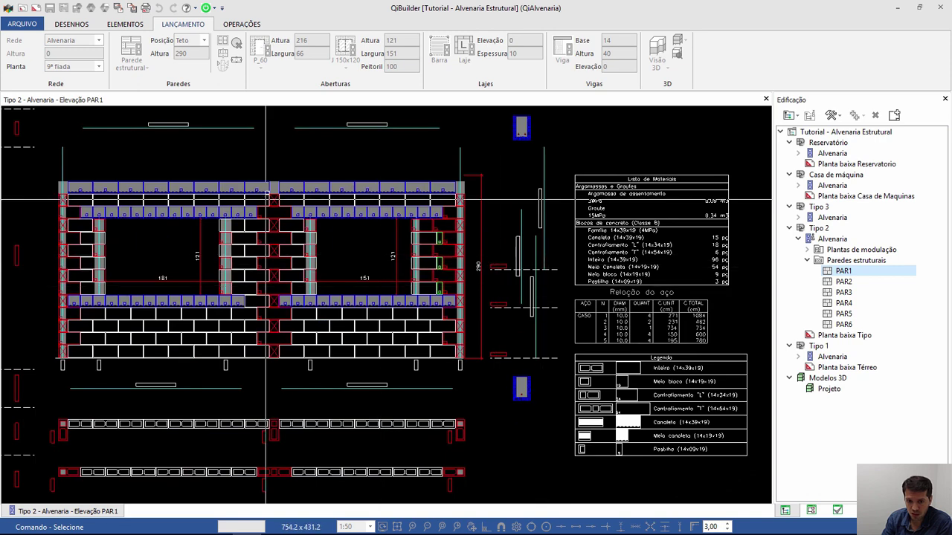
{"action": "scroll", "coordinate": [265, 199], "scroll_direction": "up", "scroll_amount": 2}
{"action": "scroll", "coordinate": [372, 297], "scroll_direction": "down", "scroll_amount": 2}
{"action": "scroll", "coordinate": [525, 398], "scroll_direction": "up", "scroll_amount": 1}
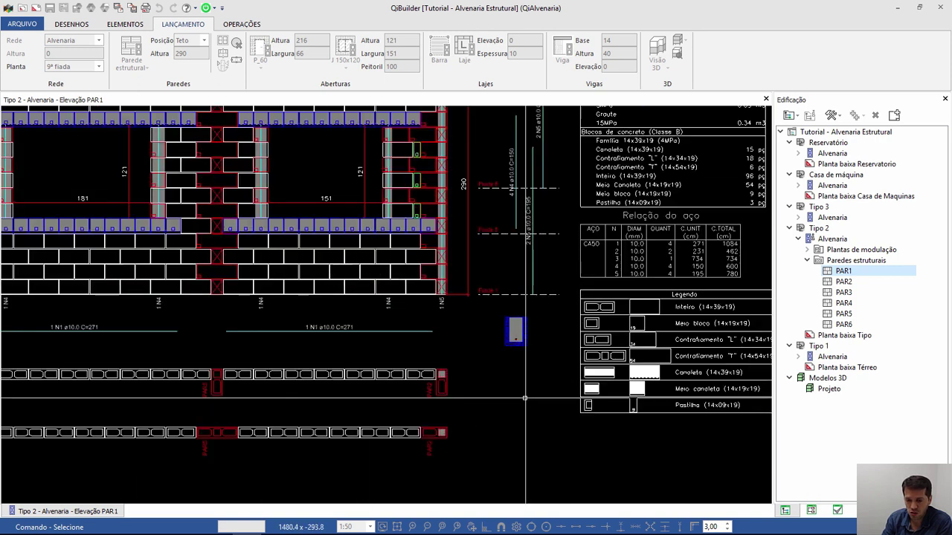
{"action": "scroll", "coordinate": [521, 397], "scroll_direction": "up", "scroll_amount": 1}
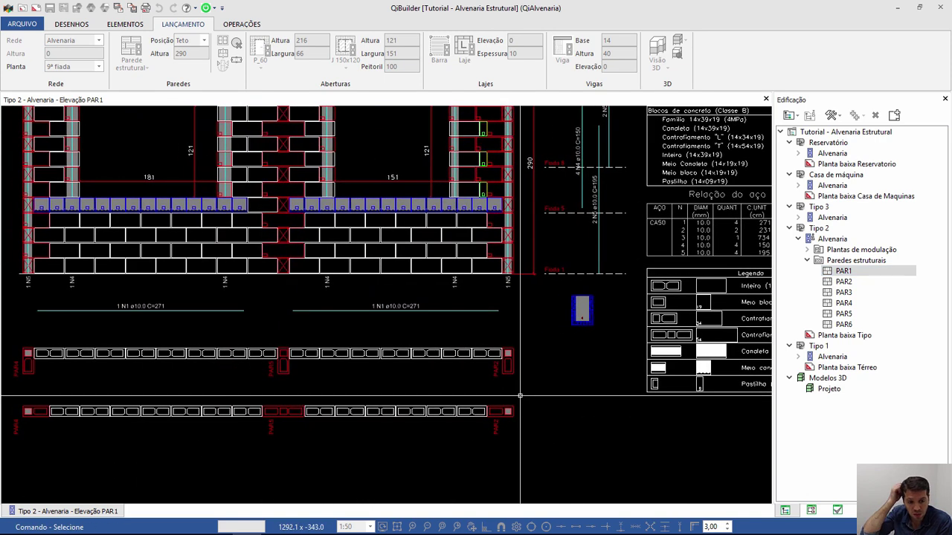
{"action": "scroll", "coordinate": [520, 396], "scroll_direction": "down", "scroll_amount": 3}
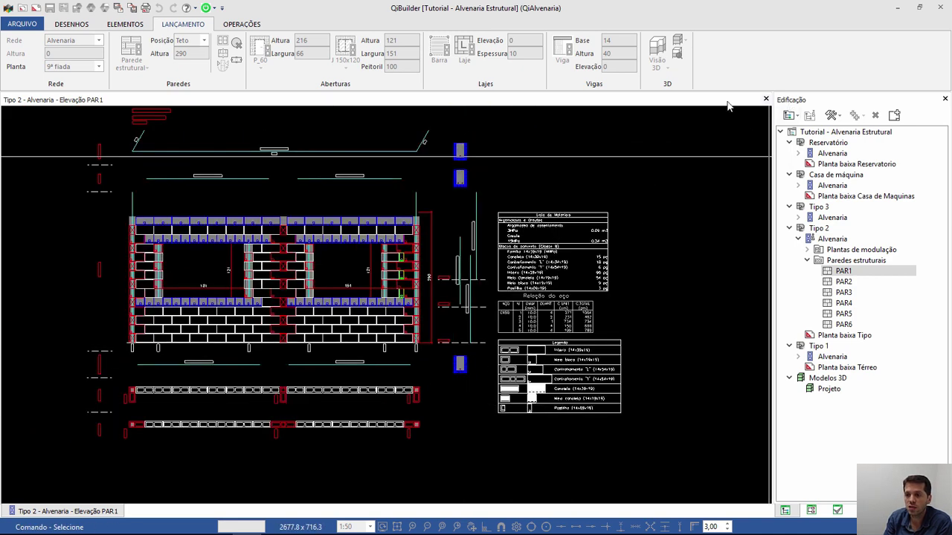
{"action": "middle_click_drag", "start_coordinate": [321, 251], "coordinate": [320, 203]}
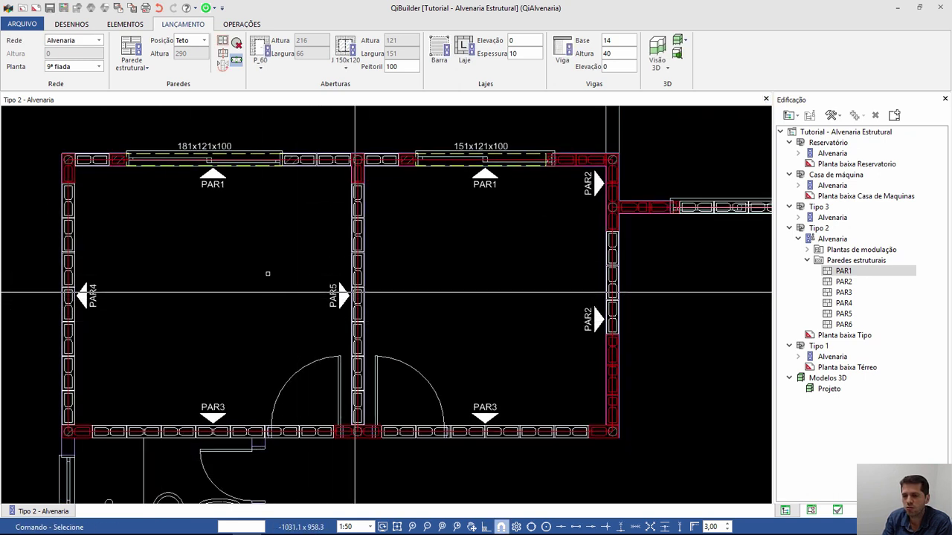
Open the Tipo 1 masonry plan and examine the walls, openings and slabs across the whole floor.
{"action": "left_click", "coordinate": [241, 25]}
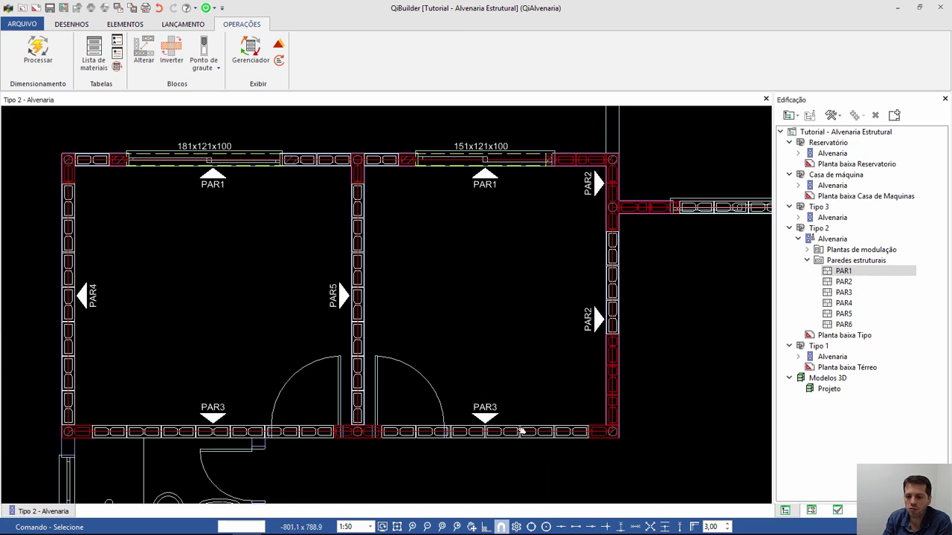
{"action": "scroll", "coordinate": [471, 424], "scroll_direction": "down", "scroll_amount": 1}
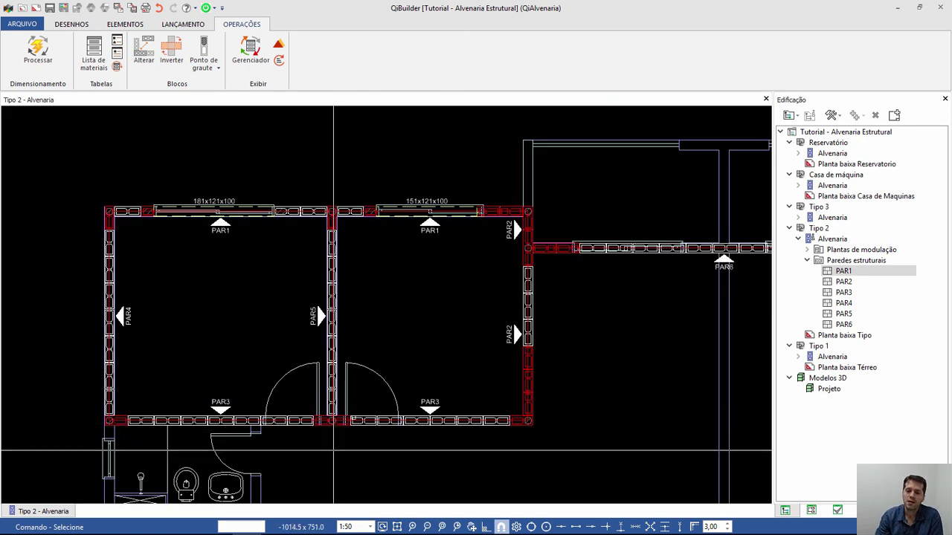
{"action": "scroll", "coordinate": [513, 258], "scroll_direction": "down", "scroll_amount": 1}
{"action": "middle_click_drag", "start_coordinate": [542, 286], "coordinate": [377, 208]}
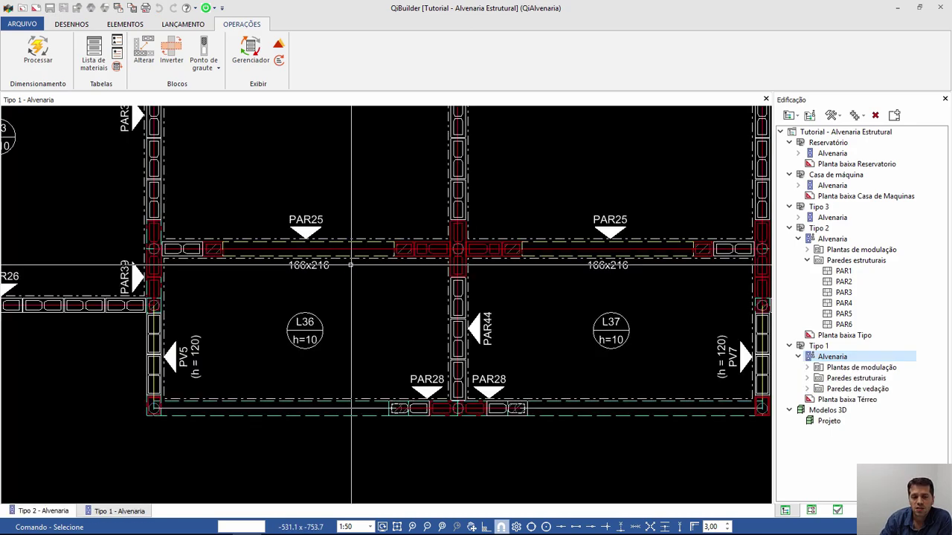
{"action": "scroll", "coordinate": [346, 267], "scroll_direction": "down", "scroll_amount": 6}
{"action": "mouse_move", "coordinate": [342, 272]}
{"action": "middle_mouse_down"}
{"action": "mouse_move", "coordinate": [292, 319]}
{"action": "mouse_move", "coordinate": [256, 391]}
{"action": "middle_mouse_up"}
{"action": "scroll", "coordinate": [166, 135], "scroll_direction": "up", "scroll_amount": 5}
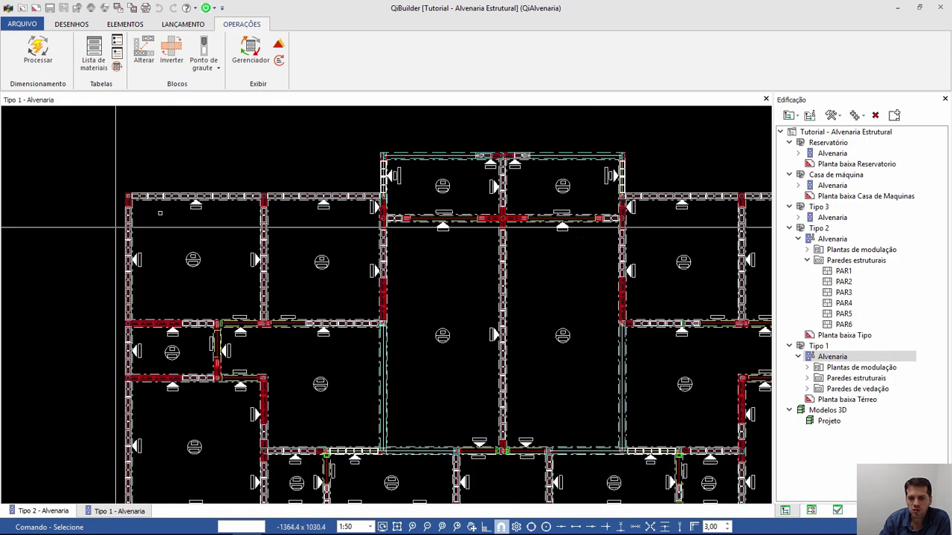
{"action": "scroll", "coordinate": [180, 325], "scroll_direction": "up", "scroll_amount": 2}
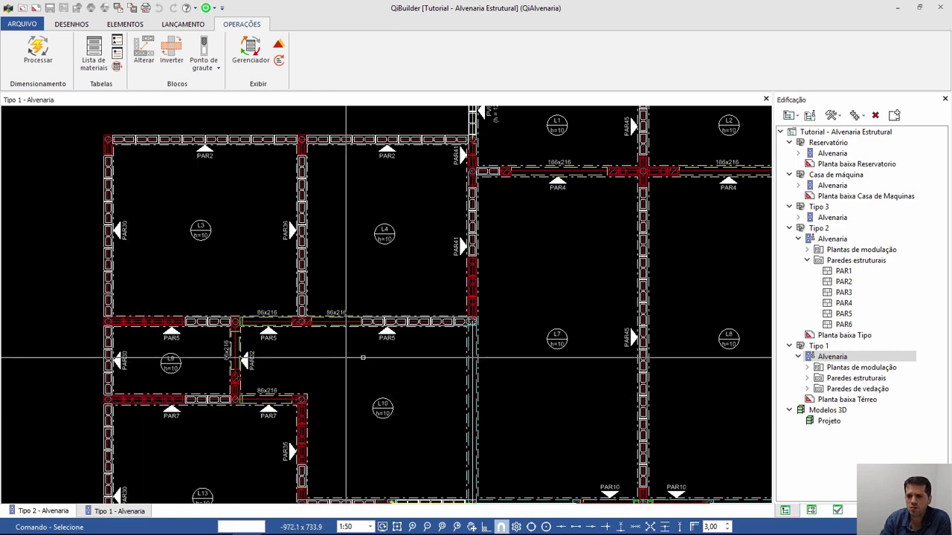
{"action": "scroll", "coordinate": [247, 409], "scroll_direction": "down", "scroll_amount": 3}
{"action": "middle_click_drag", "start_coordinate": [246, 409], "coordinate": [246, 316]}
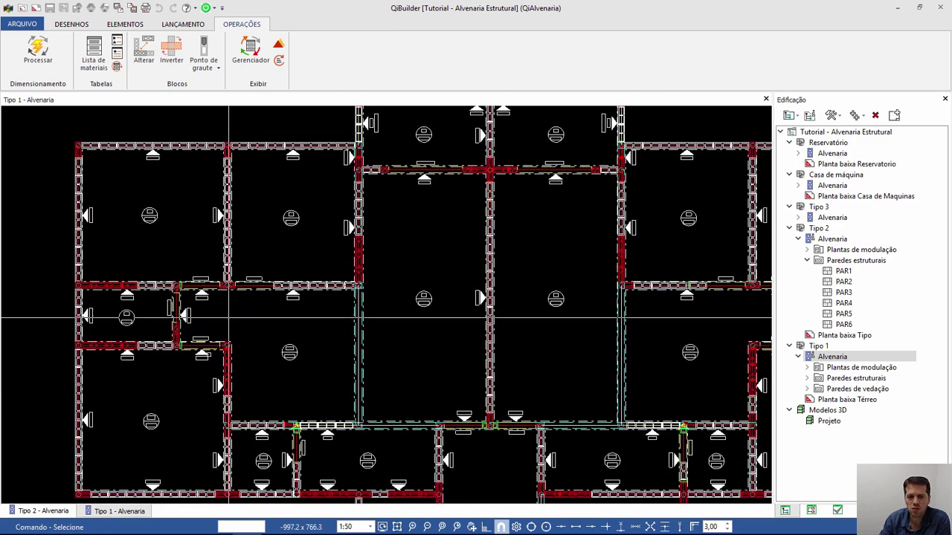
{"action": "middle_click_drag", "start_coordinate": [42, 453], "coordinate": [34, 407]}
{"action": "scroll", "coordinate": [258, 335], "scroll_direction": "down", "scroll_amount": 2}
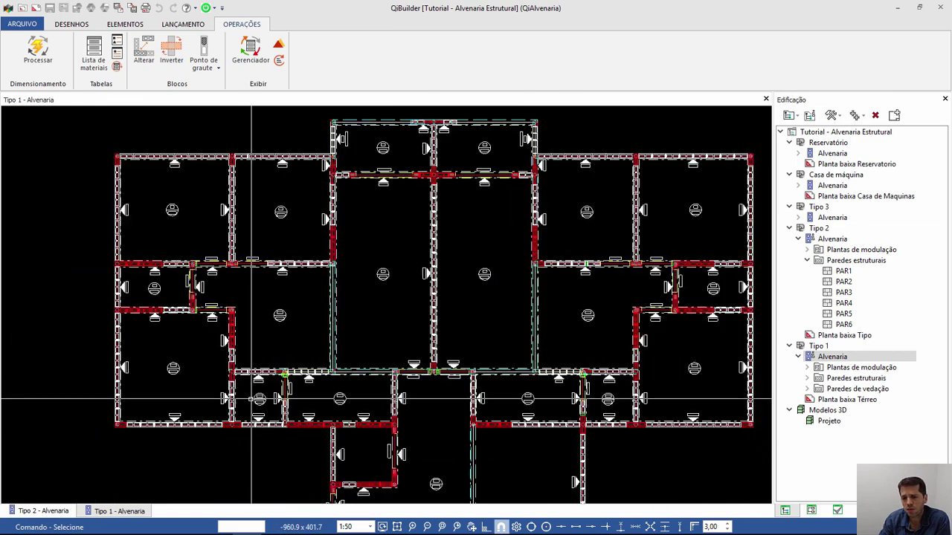
Delete slab L10 in the Tipo 1 plan and insert a new slab of thickness 10 and elevation 0 in the same room.
{"action": "middle_click_drag", "start_coordinate": [334, 325], "coordinate": [238, 341]}
{"action": "scroll", "coordinate": [291, 342], "scroll_direction": "up", "scroll_amount": 3}
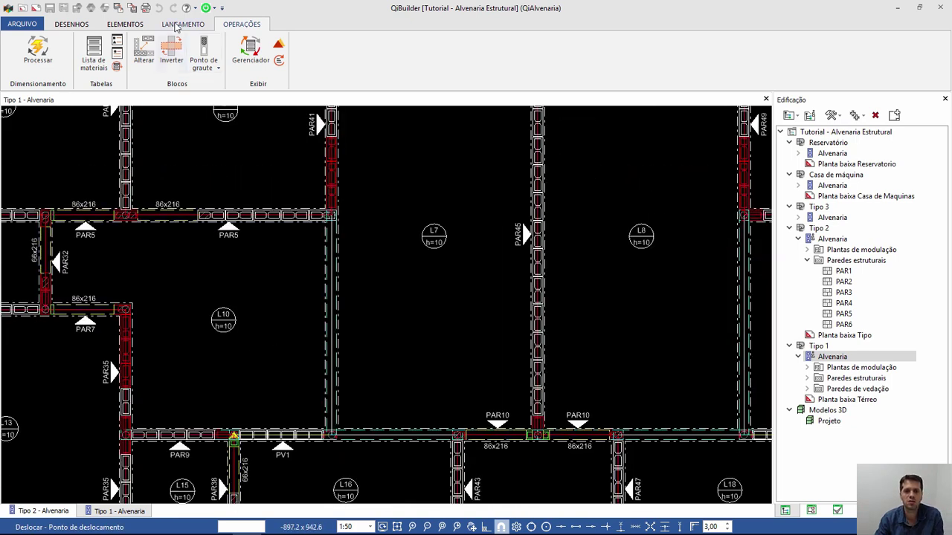
{"action": "left_click", "coordinate": [183, 24]}
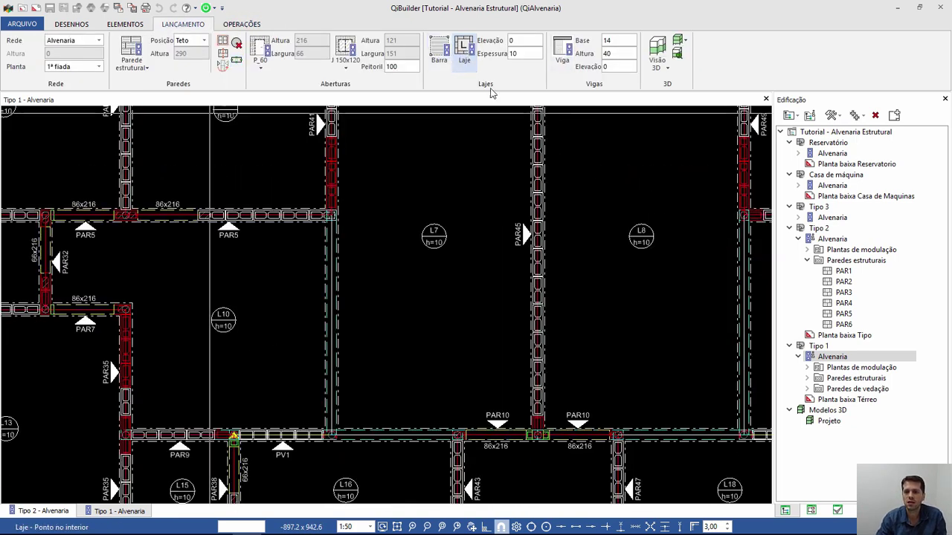
{"action": "left_click", "coordinate": [223, 325]}
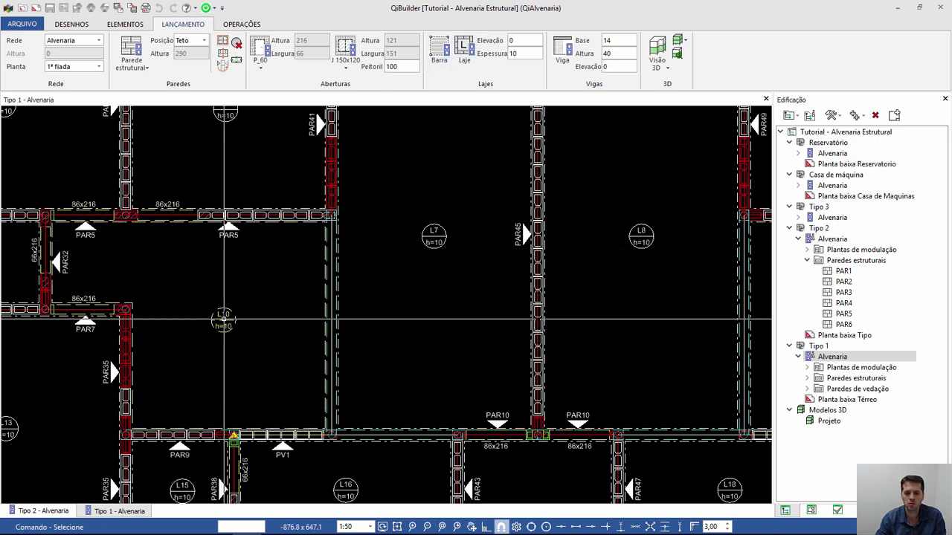
{"action": "key", "text": "Delete"}
{"action": "left_click", "coordinate": [465, 53]}
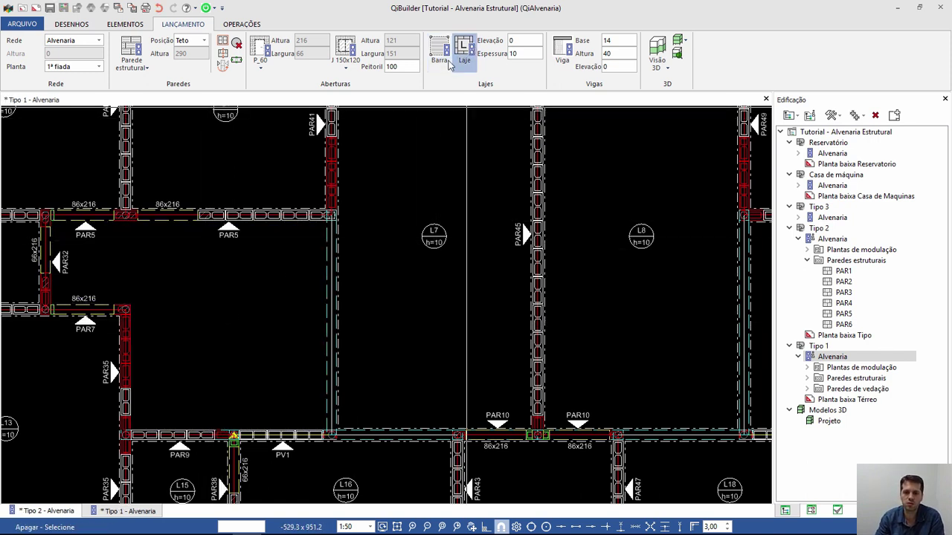
{"action": "left_click", "coordinate": [212, 320]}
{"action": "key", "text": "Escape"}
{"action": "scroll", "coordinate": [381, 333], "scroll_direction": "down", "scroll_amount": 3}
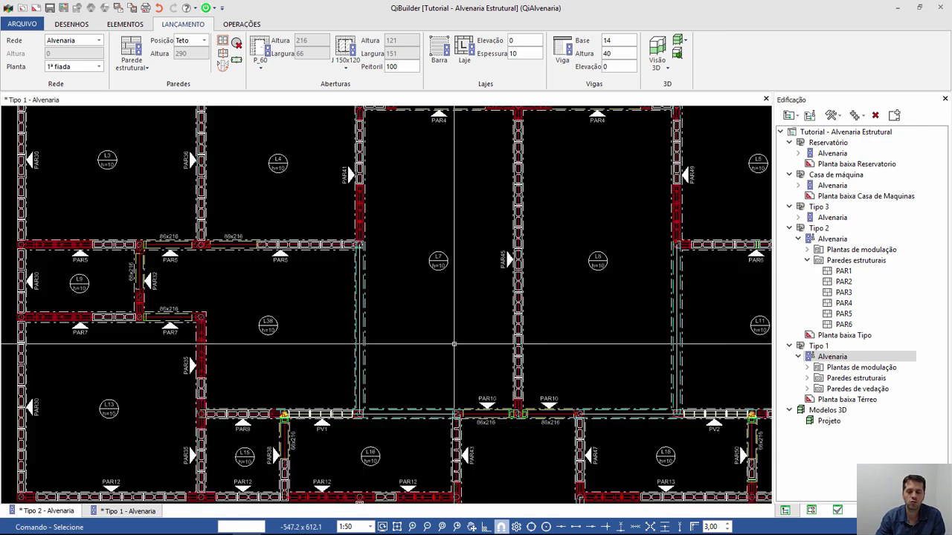
Review the overall Tipo 1 layout and expand the floor's modulation plans in the building tree.
{"action": "middle_click_drag", "start_coordinate": [423, 365], "coordinate": [381, 324]}
{"action": "scroll", "coordinate": [404, 298], "scroll_direction": "down", "scroll_amount": 2}
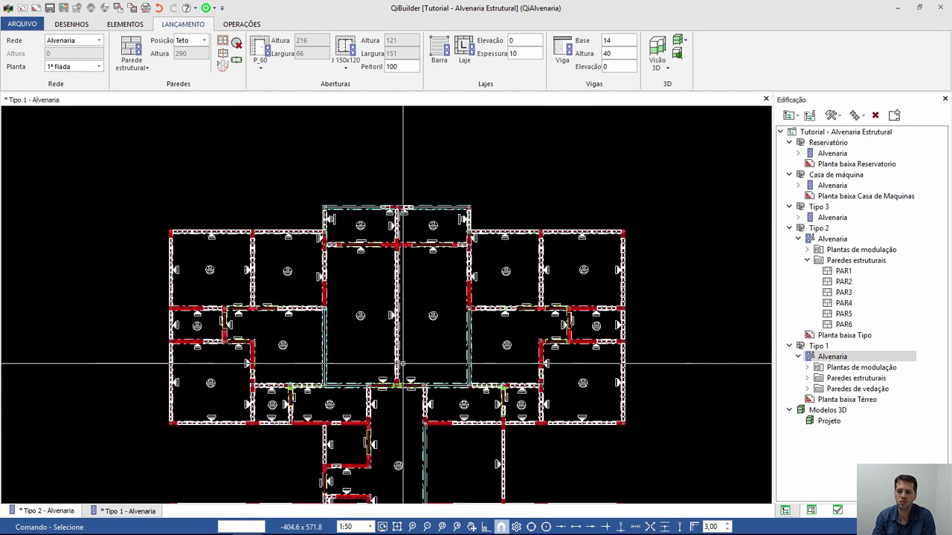
{"action": "scroll", "coordinate": [148, 209], "scroll_direction": "up", "scroll_amount": 3}
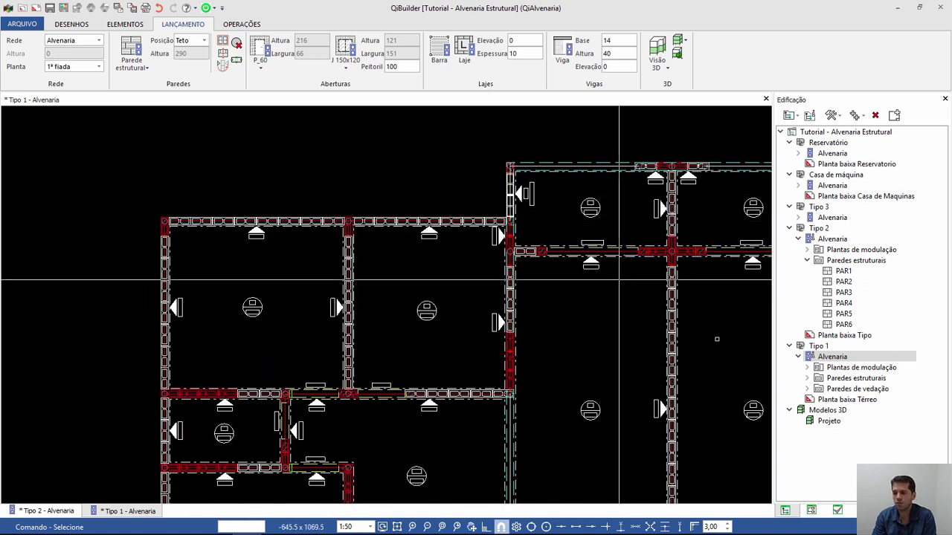
{"action": "left_click", "coordinate": [808, 368]}
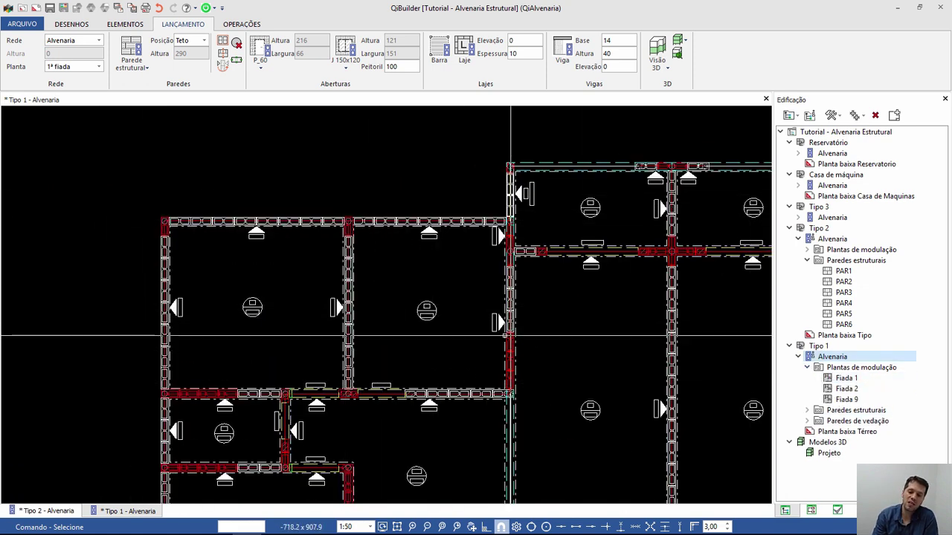
Export the masonry project, saving the pending changes in the Tipo 2 and Tipo 1 masonry drawings.
{"action": "middle_click_drag", "start_coordinate": [444, 411], "coordinate": [380, 342]}
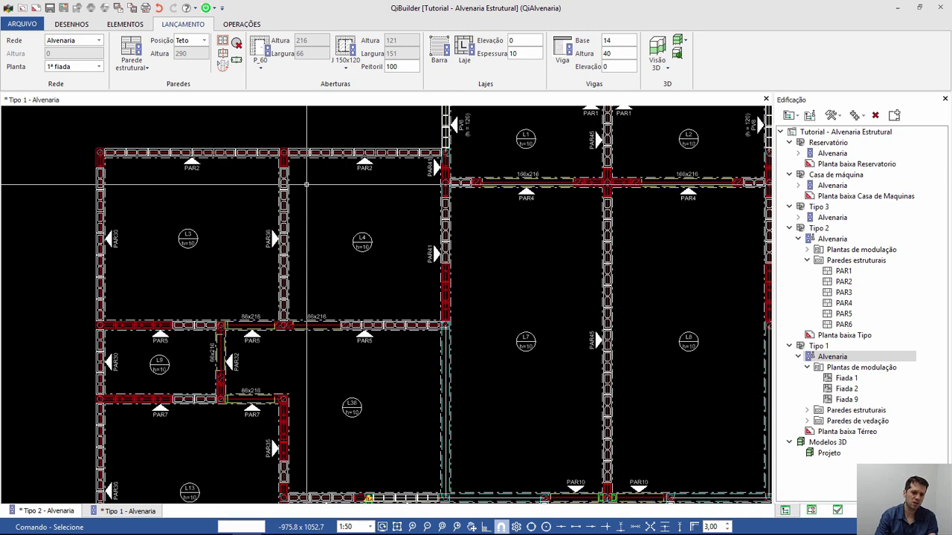
{"action": "scroll", "coordinate": [307, 184], "scroll_direction": "down", "scroll_amount": 2}
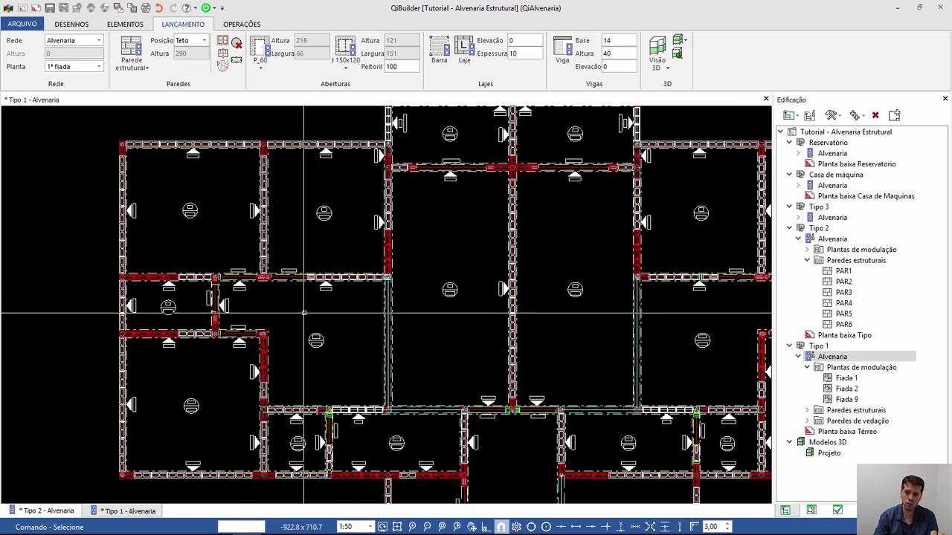
{"action": "scroll", "coordinate": [305, 313], "scroll_direction": "down", "scroll_amount": 1}
{"action": "middle_click_drag", "start_coordinate": [304, 313], "coordinate": [187, 286]}
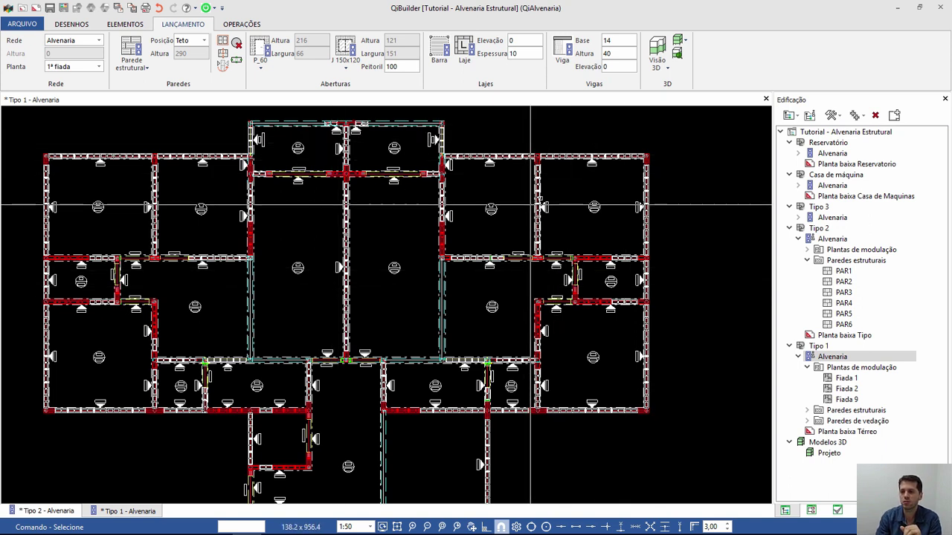
{"action": "left_click", "coordinate": [798, 117]}
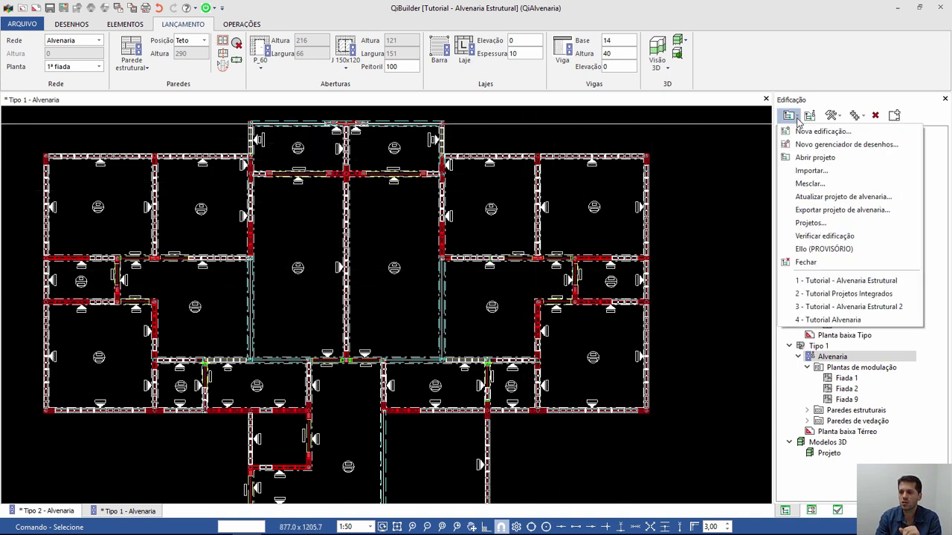
{"action": "left_click", "coordinate": [812, 211]}
{"action": "left_click", "coordinate": [438, 290]}
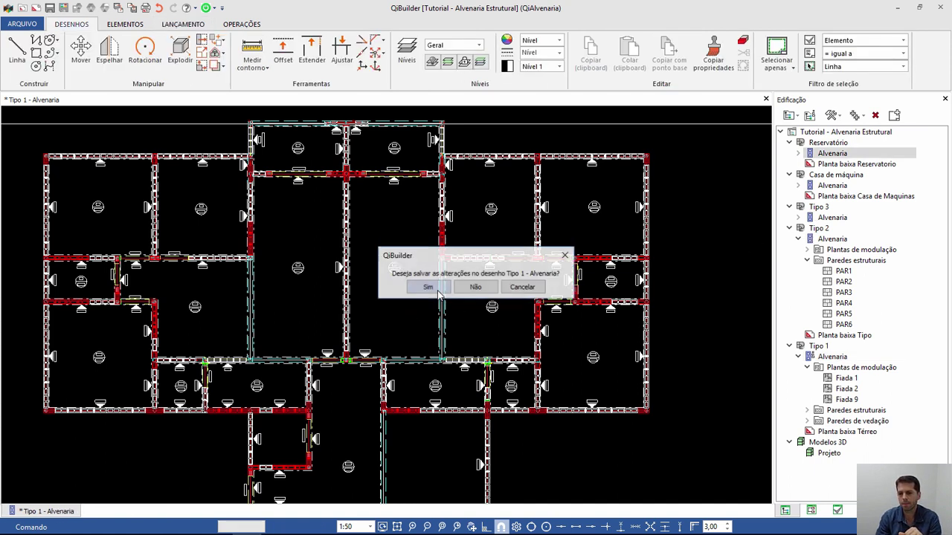
{"action": "left_click", "coordinate": [436, 288]}
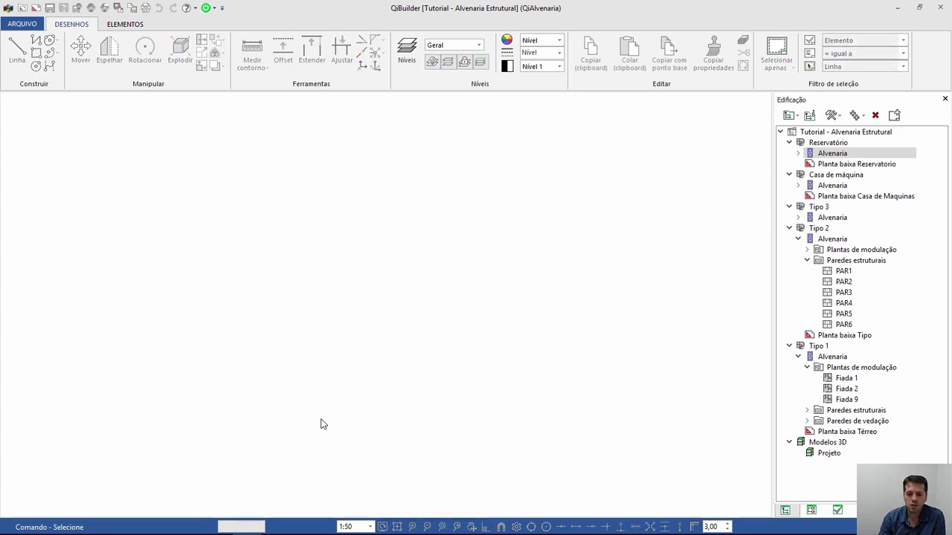
Switch to AltoQi Eberick and associate the QiAlvenaria project Tutorial - Alvenaria Estrutural as a new project.
{"action": "left_click", "coordinate": [189, 526]}
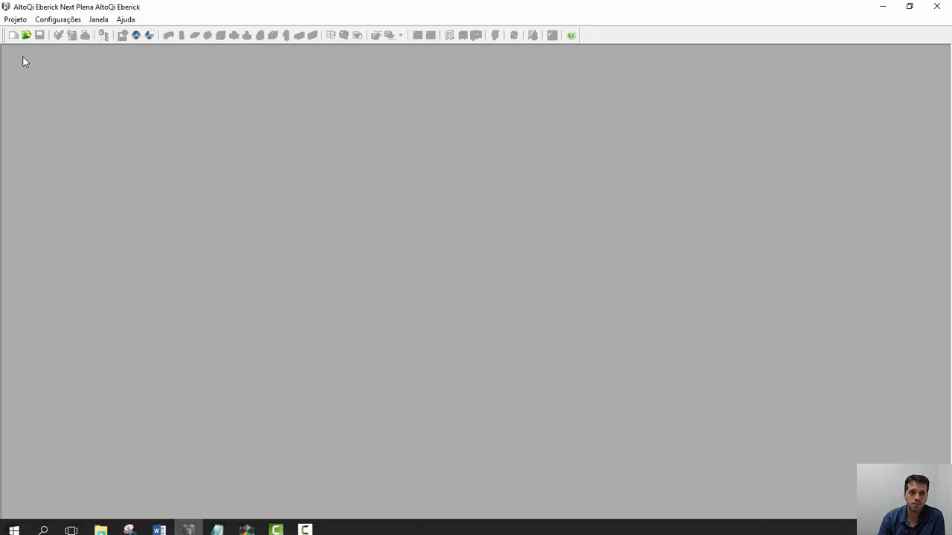
{"action": "left_click", "coordinate": [15, 20]}
{"action": "mouse_move", "coordinate": [49, 97]}
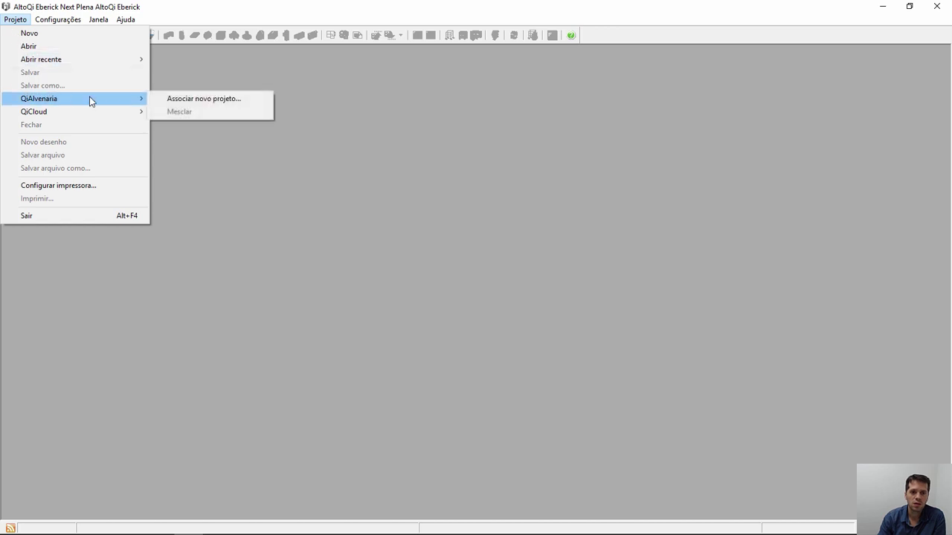
{"action": "left_click", "coordinate": [198, 99]}
{"action": "left_click", "coordinate": [143, 107]}
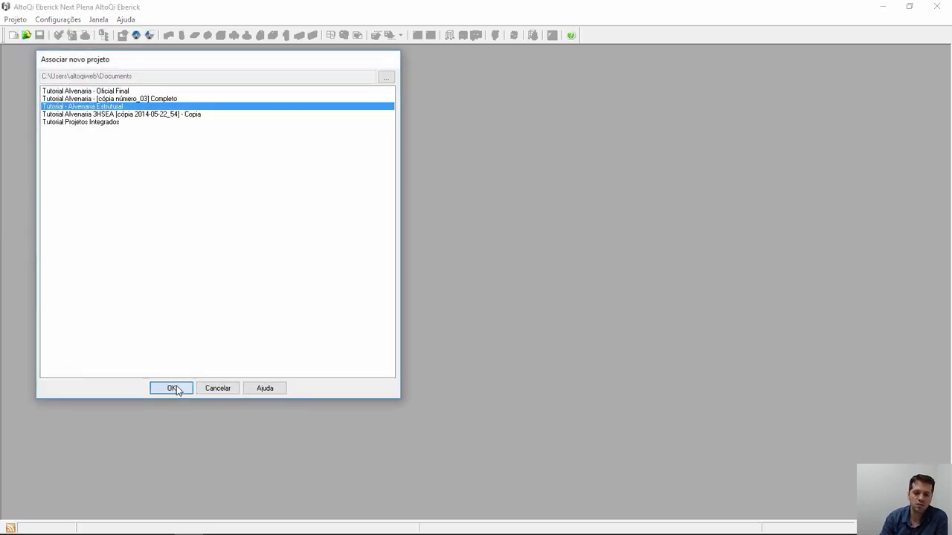
{"action": "left_click", "coordinate": [172, 388]}
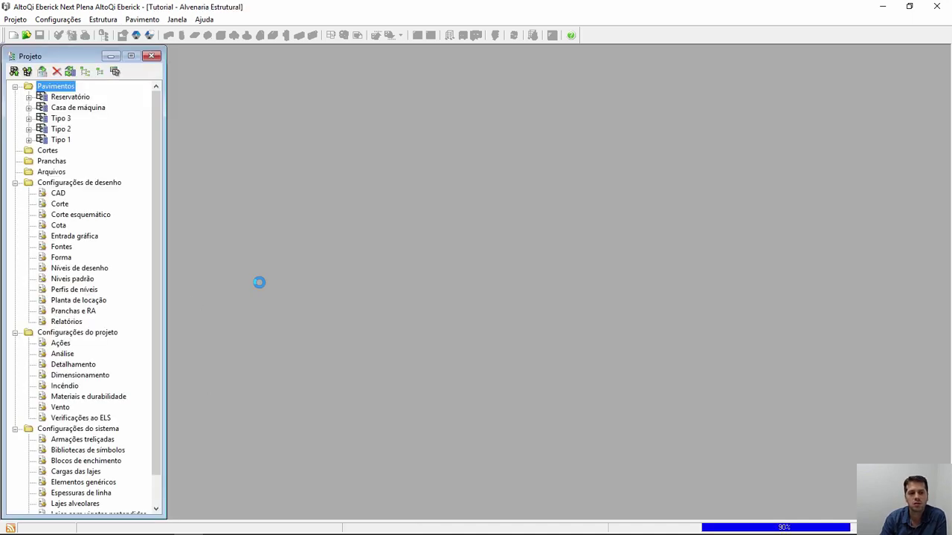
Open the Croqui of floor Tipo 1 and examine its imported walls, beams and slabs.
{"action": "left_click", "coordinate": [28, 140]}
{"action": "double_click", "coordinate": [73, 151]}
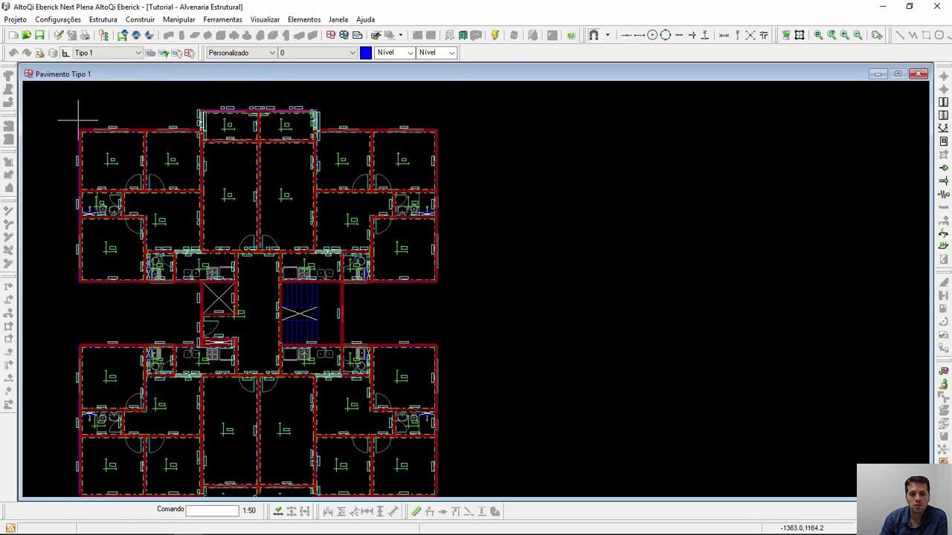
{"action": "scroll", "coordinate": [79, 119], "scroll_direction": "up", "scroll_amount": 2}
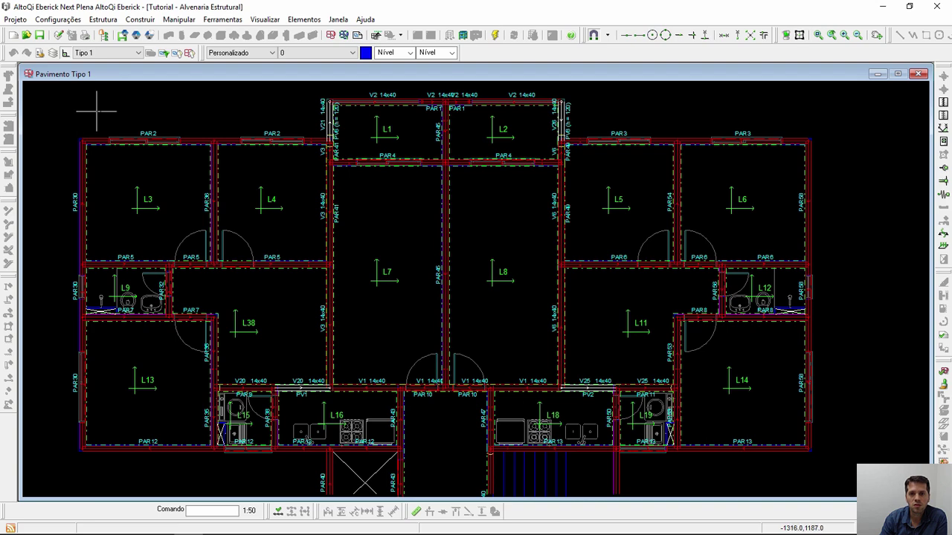
{"action": "scroll", "coordinate": [108, 112], "scroll_direction": "up", "scroll_amount": 1}
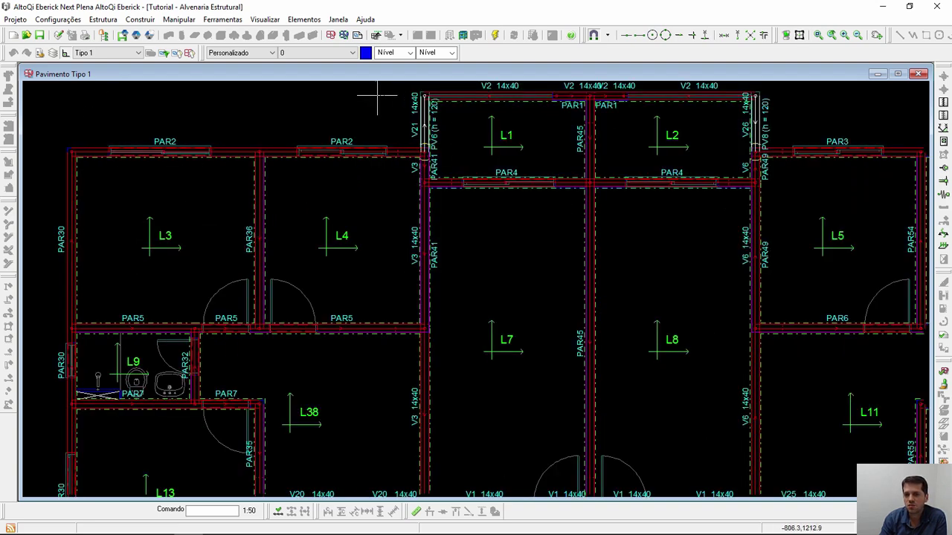
{"action": "scroll", "coordinate": [388, 111], "scroll_direction": "down", "scroll_amount": 3}
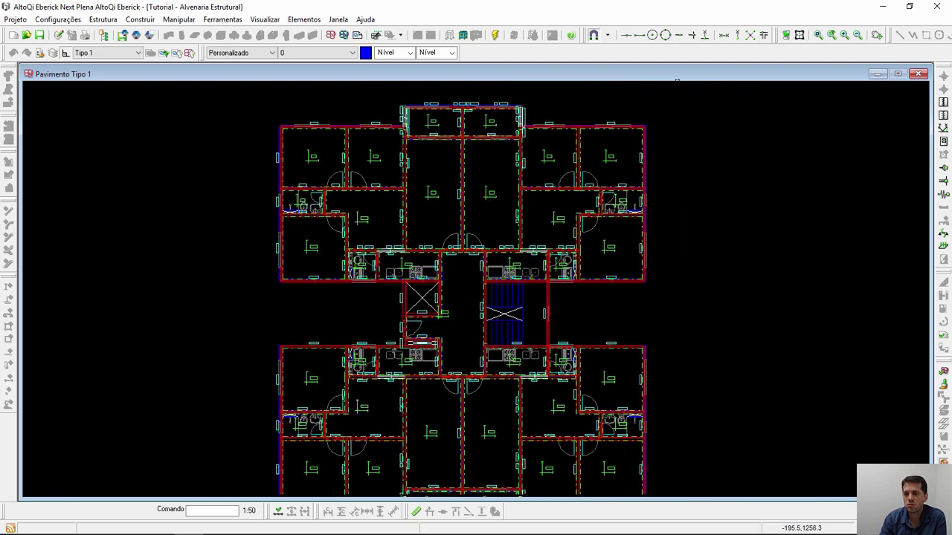
Close the Tipo 1 Croqui, then open the floor's Arquitetura drawing and close it again.
{"action": "left_click", "coordinate": [919, 74]}
{"action": "double_click", "coordinate": [78, 170]}
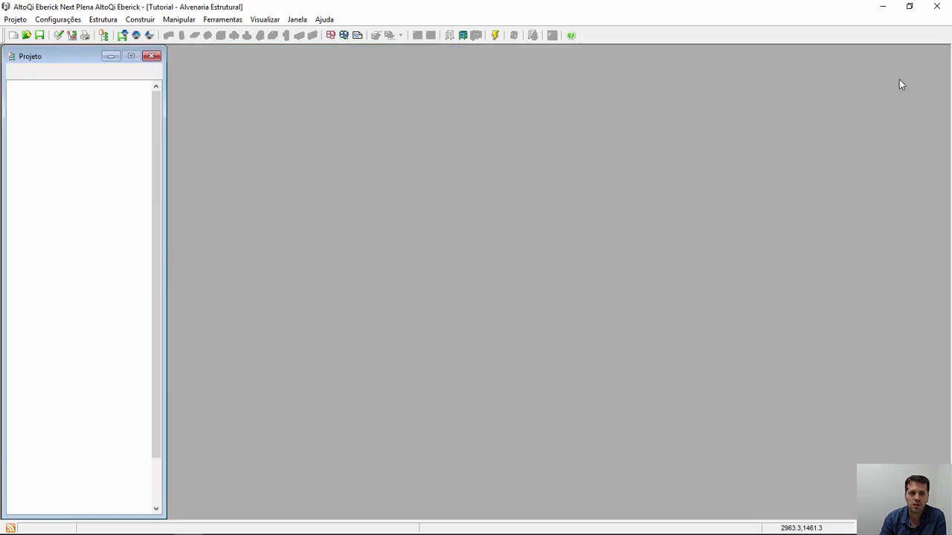
{"action": "left_click", "coordinate": [919, 74]}
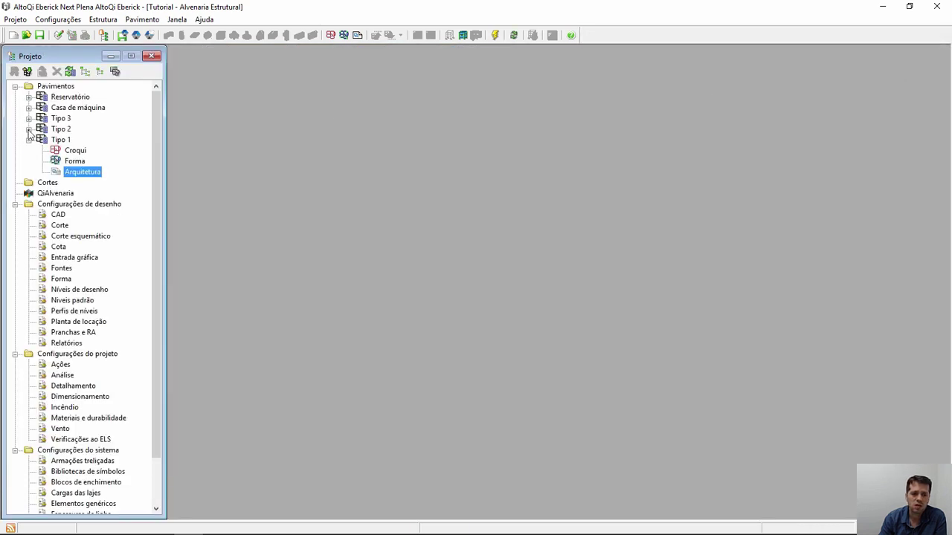
Reopen the Tipo 1 Croqui from the project tree, focused on the rooms around slab L3.
{"action": "left_click", "coordinate": [29, 140]}
{"action": "left_click", "coordinate": [29, 140]}
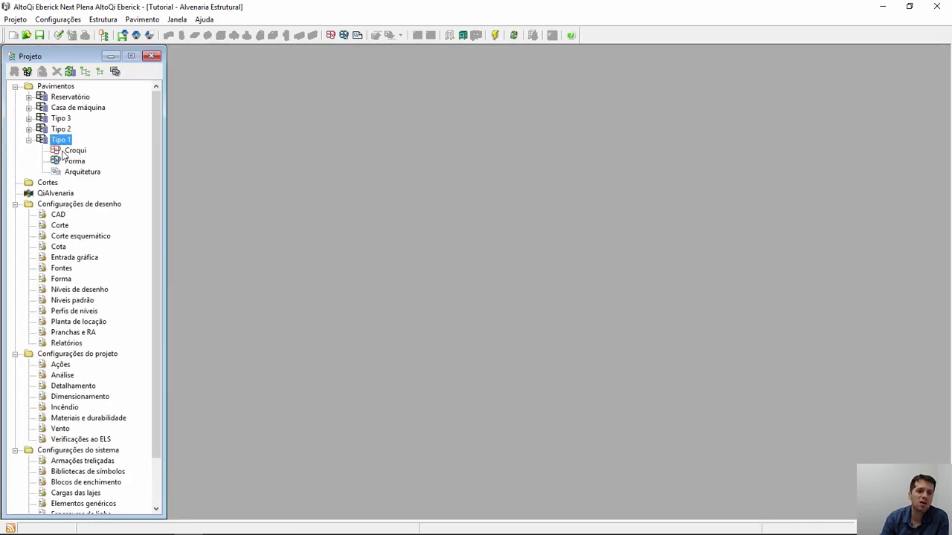
{"action": "double_click", "coordinate": [64, 151]}
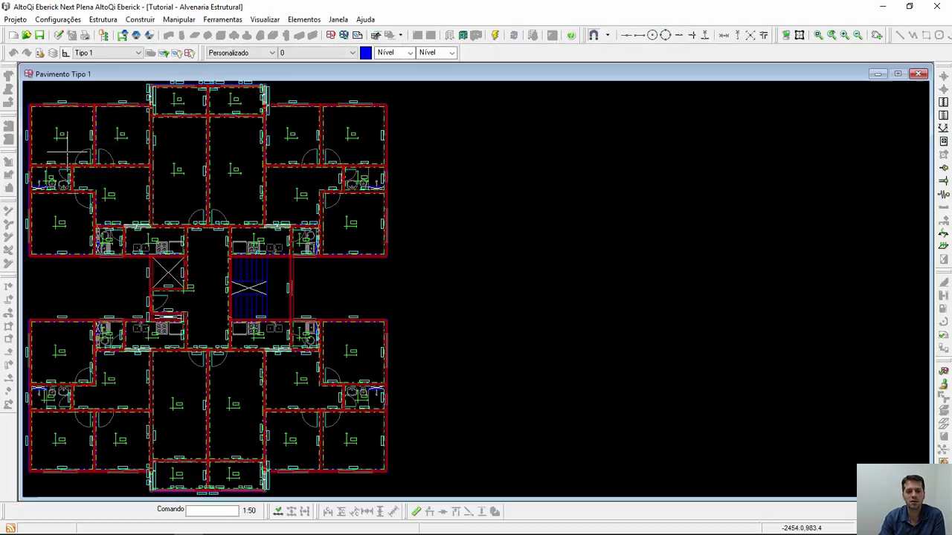
{"action": "scroll", "coordinate": [33, 134], "scroll_direction": "up", "scroll_amount": 3}
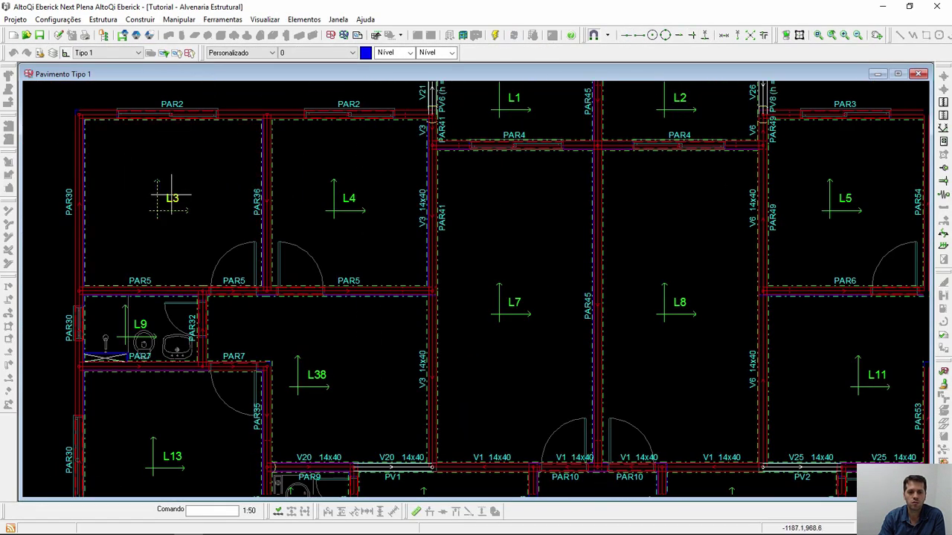
Open slab L3's properties, try the Nervurada slab type and set the type back to Maciça.
{"action": "double_click", "coordinate": [159, 199]}
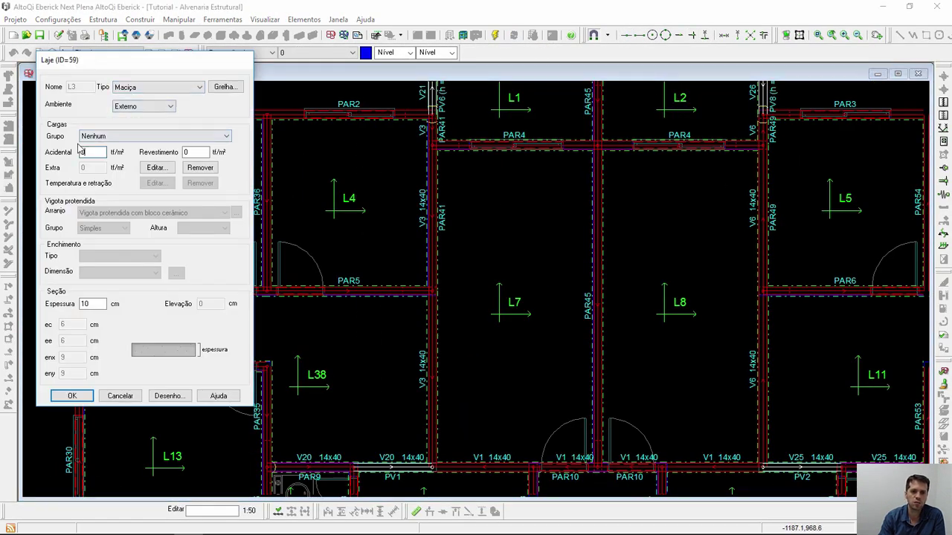
{"action": "left_click", "coordinate": [182, 88]}
{"action": "left_click", "coordinate": [163, 98]}
{"action": "left_click", "coordinate": [161, 88]}
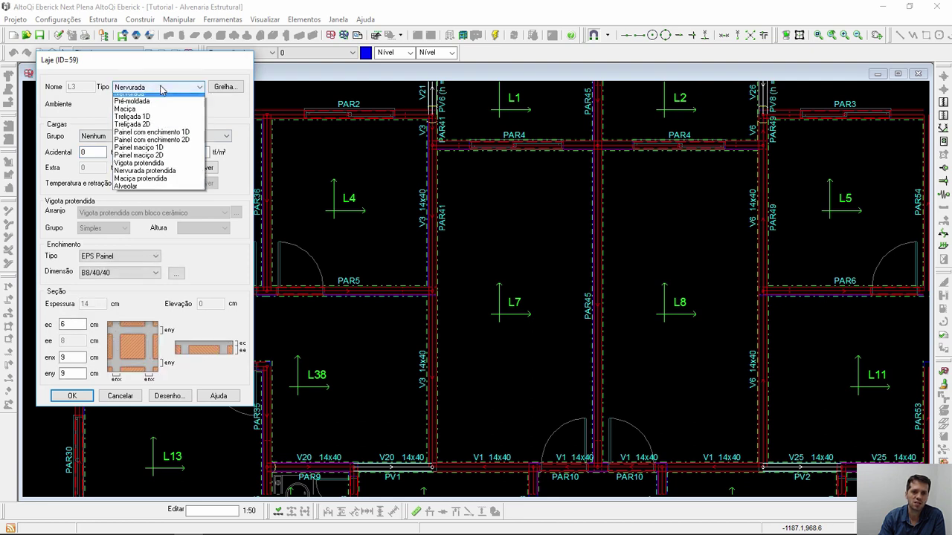
{"action": "left_click", "coordinate": [145, 113]}
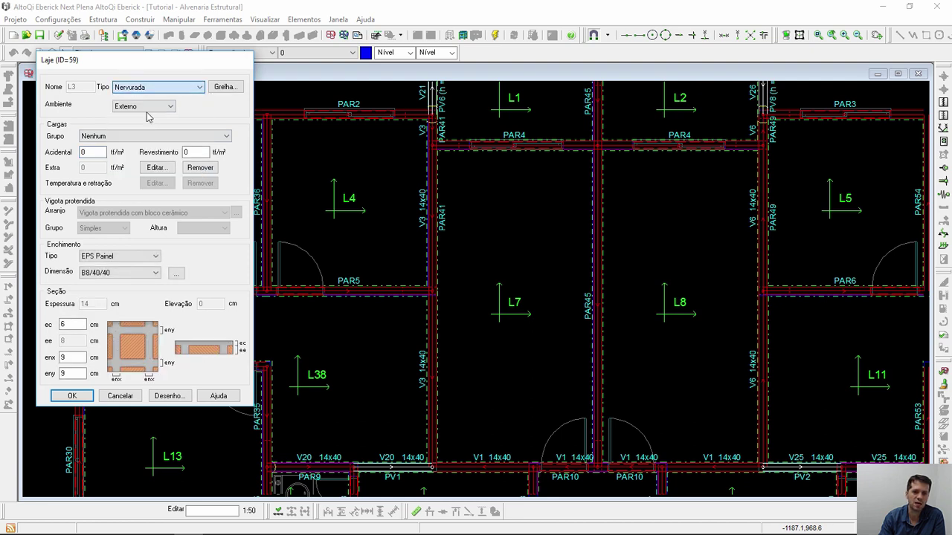
{"action": "double_click", "coordinate": [96, 153]}
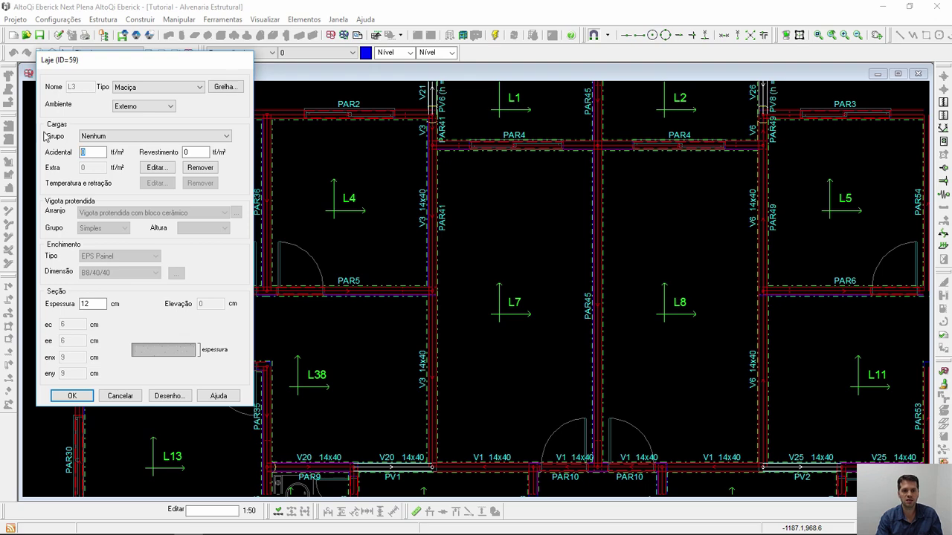
Assign the load group Residencial - Dormitórios e sala to slab L3 and apply it with a thickness of 10 cm.
{"action": "left_click", "coordinate": [112, 136]}
{"action": "scroll", "coordinate": [215, 350], "scroll_direction": "down", "scroll_amount": 6}
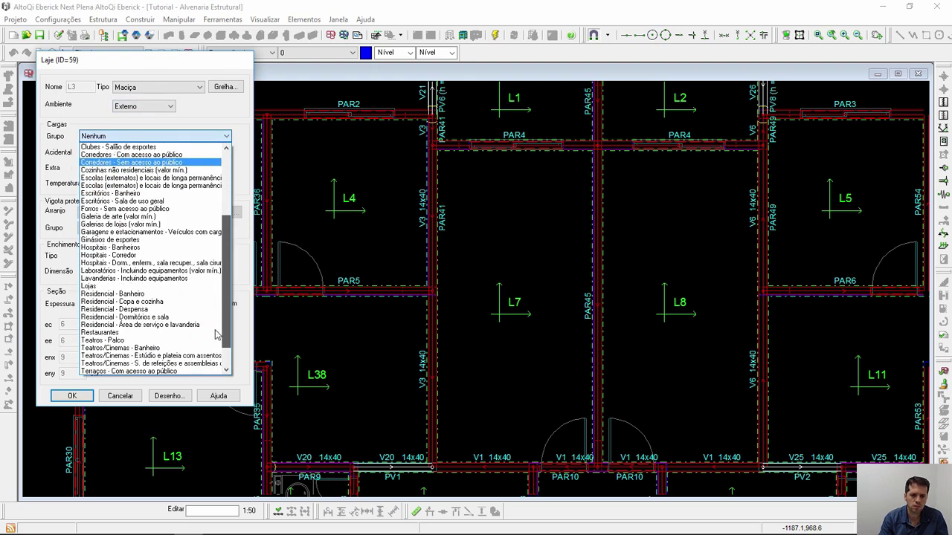
{"action": "scroll", "coordinate": [216, 349], "scroll_direction": "down", "scroll_amount": 1}
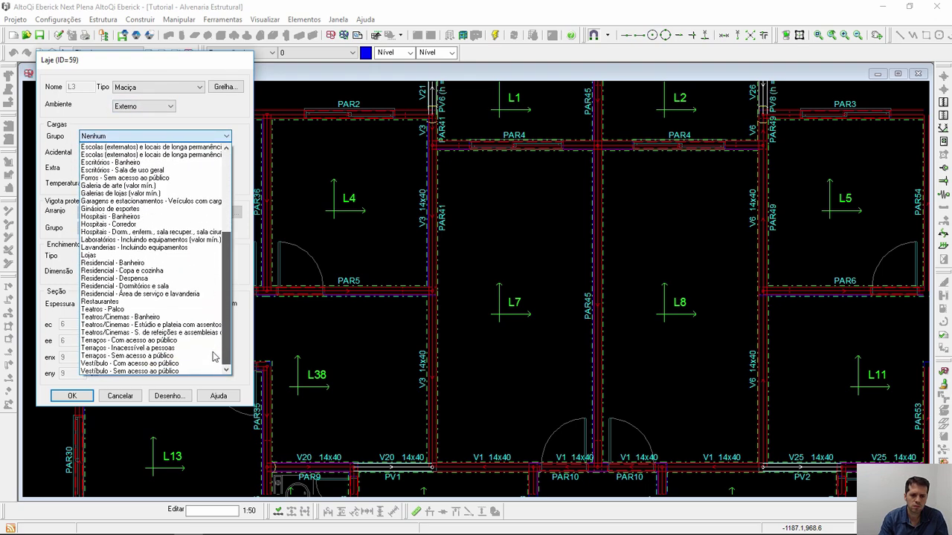
{"action": "left_click", "coordinate": [164, 287]}
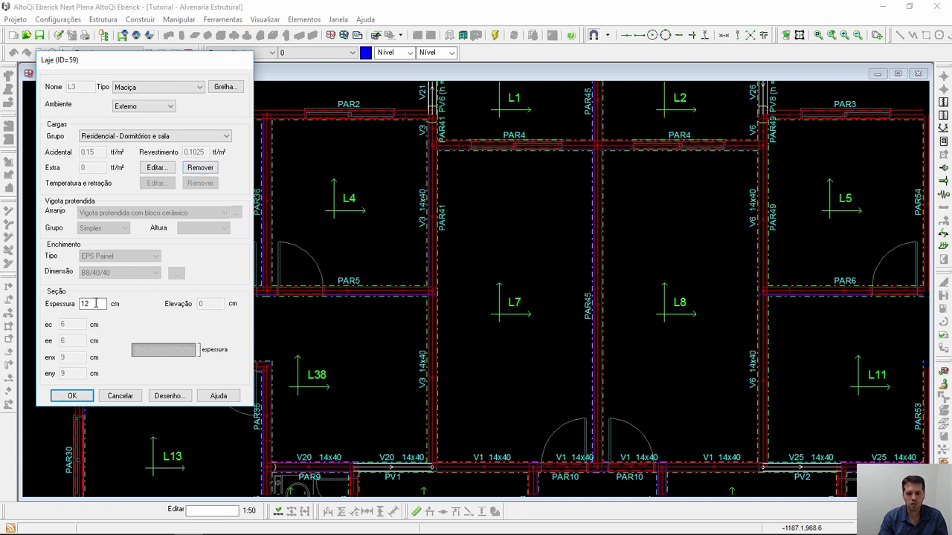
{"action": "left_click", "coordinate": [72, 396]}
Copy only slab L3's load group to the slabs of Reservatório, Casa de máquina, Tipo 3, Tipo 2 and Tipo 1.
{"action": "key", "text": "ctrl+d"}
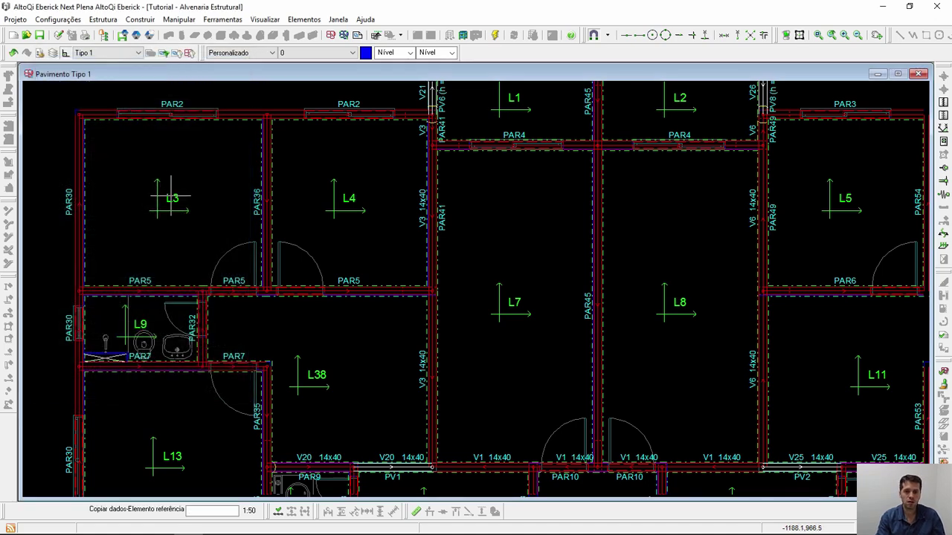
{"action": "left_click", "coordinate": [176, 198]}
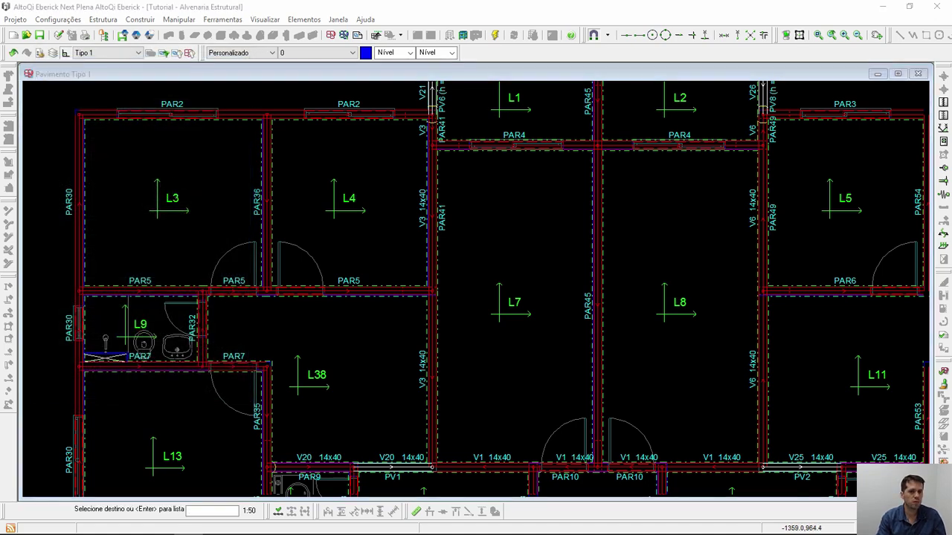
{"action": "key", "text": "Return"}
{"action": "left_click_drag", "start_coordinate": [202, 116], "coordinate": [301, 160]}
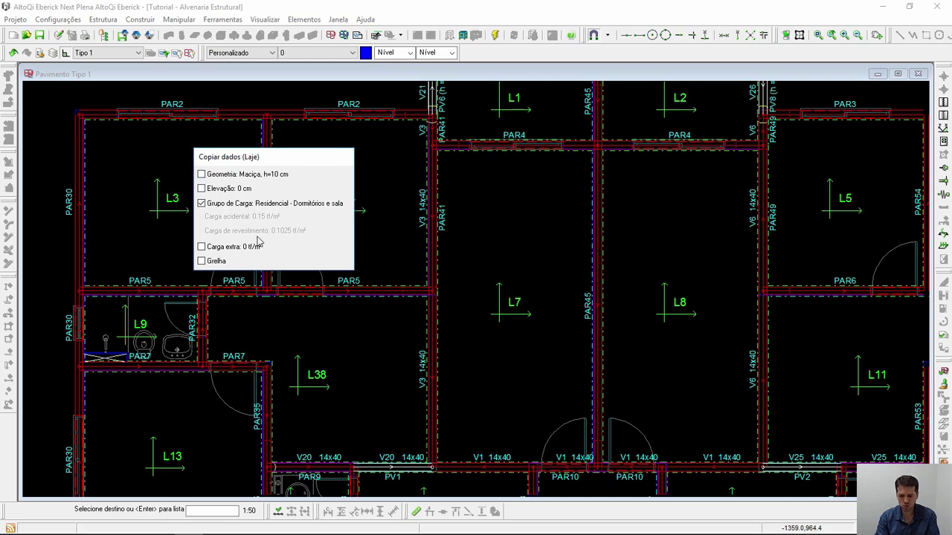
{"action": "key", "text": "Return"}
{"action": "left_click", "coordinate": [455, 236], "text": "shift"}
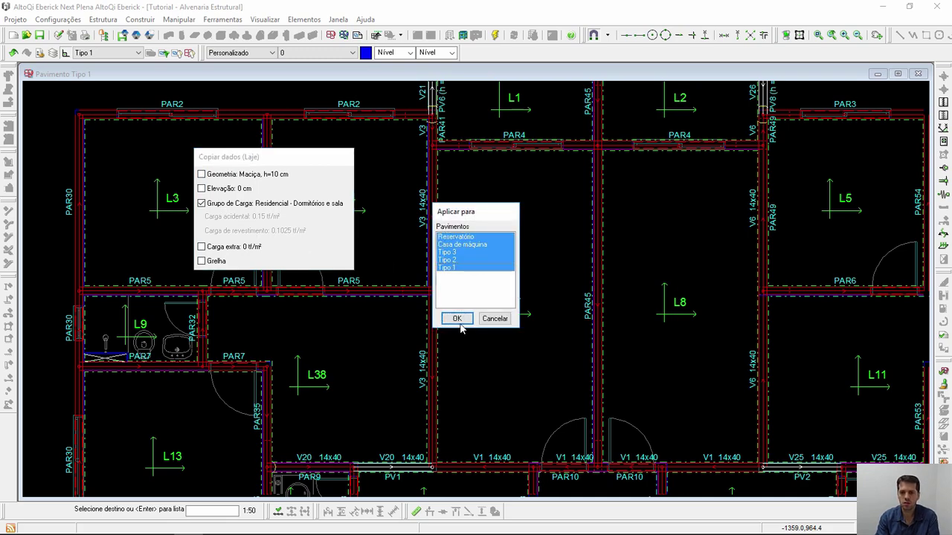
{"action": "left_click", "coordinate": [457, 318]}
Fix the slabs along their shared edges by applying Engastar lajes to all bars of the Tipo 1 floor, and inspect the slab edges.
{"action": "scroll", "coordinate": [309, 272], "scroll_direction": "down", "scroll_amount": 3}
{"action": "scroll", "coordinate": [439, 350], "scroll_direction": "up", "scroll_amount": 2}
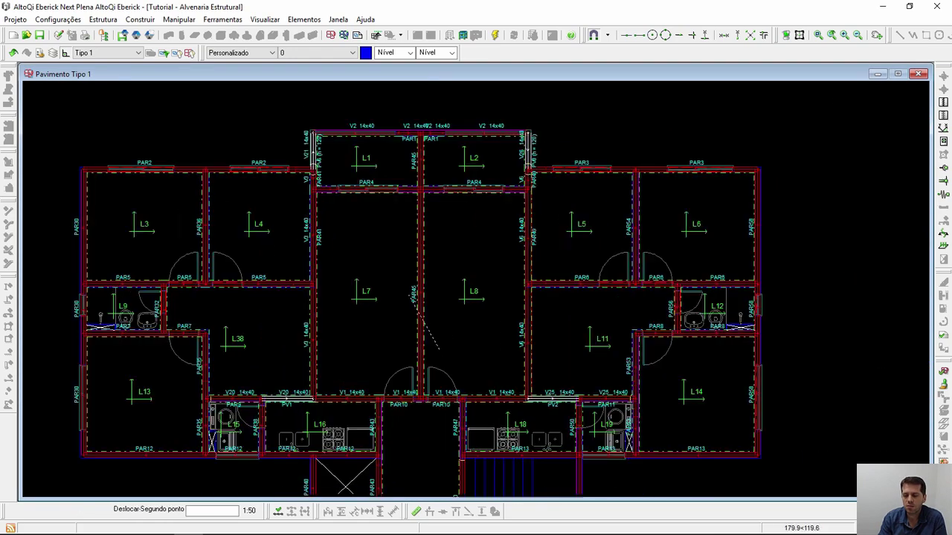
{"action": "key", "text": "Escape"}
{"action": "scroll", "coordinate": [291, 213], "scroll_direction": "up", "scroll_amount": 3}
{"action": "scroll", "coordinate": [323, 192], "scroll_direction": "down", "scroll_amount": 1}
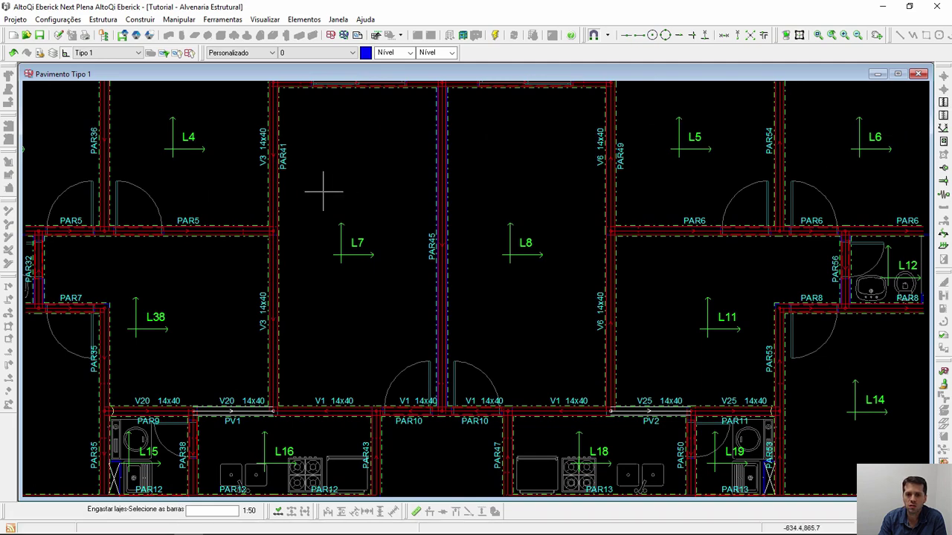
{"action": "scroll", "coordinate": [313, 216], "scroll_direction": "down", "scroll_amount": 3}
{"action": "scroll", "coordinate": [536, 146], "scroll_direction": "down", "scroll_amount": 2}
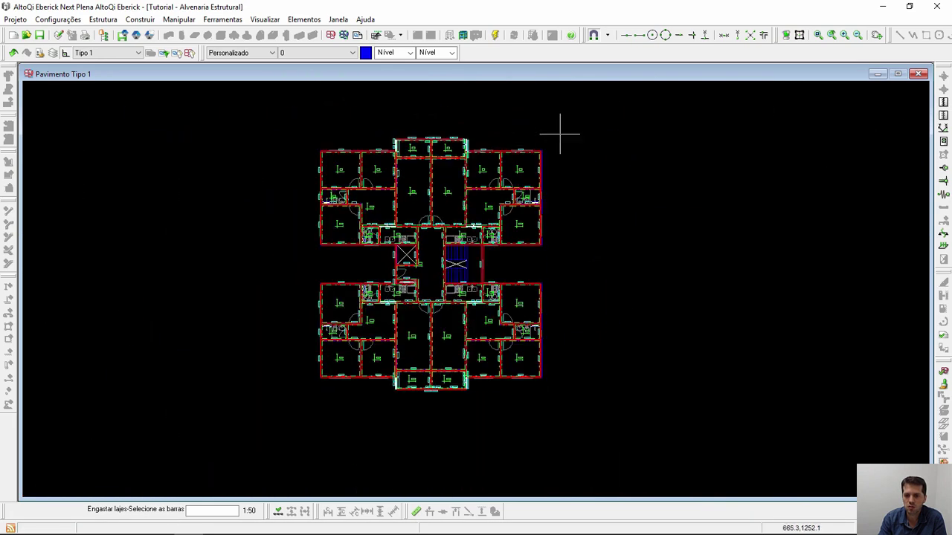
{"action": "left_click_drag", "start_coordinate": [560, 134], "coordinate": [241, 421]}
{"action": "scroll", "coordinate": [272, 358], "scroll_direction": "up", "scroll_amount": 4}
{"action": "middle_click_drag", "start_coordinate": [272, 357], "coordinate": [499, 367]}
{"action": "right_click", "coordinate": [497, 354]}
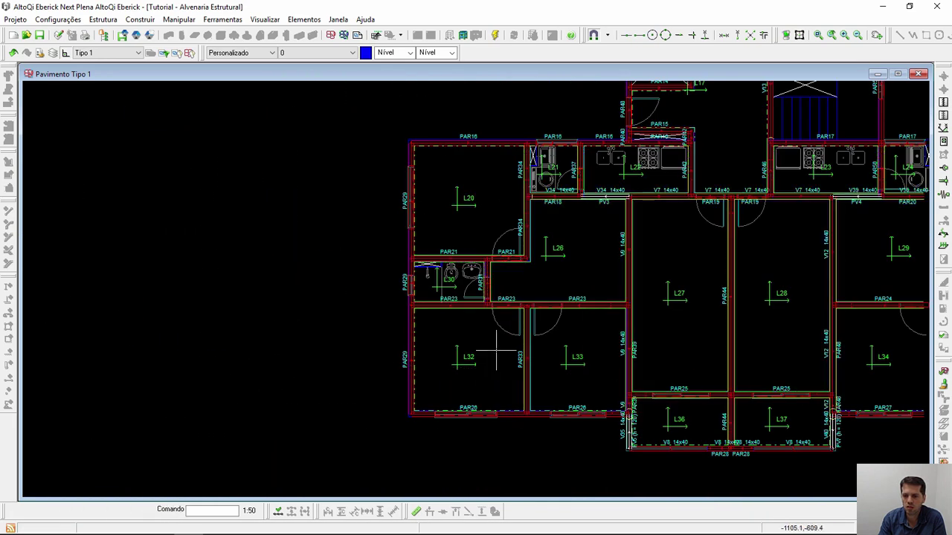
{"action": "middle_click_drag", "start_coordinate": [596, 332], "coordinate": [431, 334]}
{"action": "scroll", "coordinate": [482, 376], "scroll_direction": "down", "scroll_amount": 2}
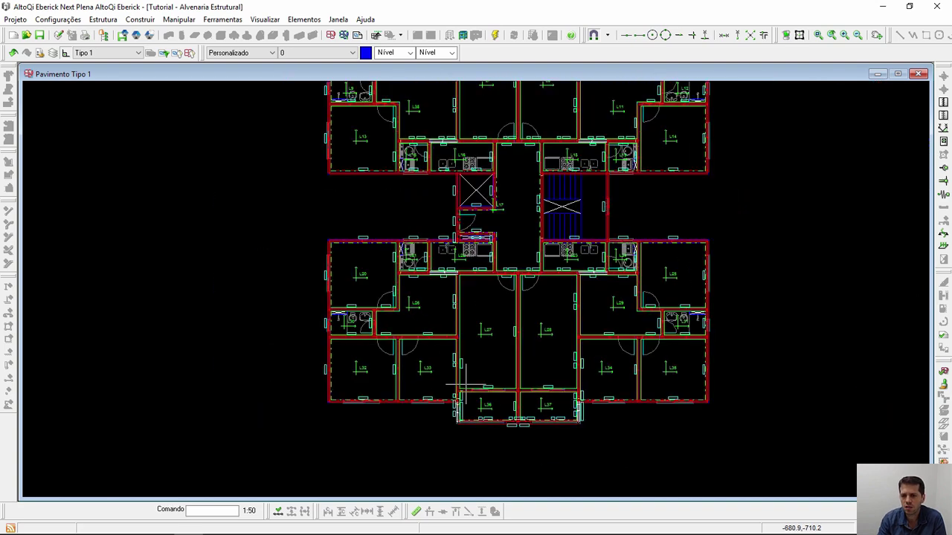
Look over the slabs and fixed edges across the Tipo 1 floor, then close its drawing.
{"action": "middle_click_drag", "start_coordinate": [503, 329], "coordinate": [363, 395]}
{"action": "middle_click_drag", "start_coordinate": [504, 203], "coordinate": [444, 293]}
{"action": "scroll", "coordinate": [443, 292], "scroll_direction": "up", "scroll_amount": 2}
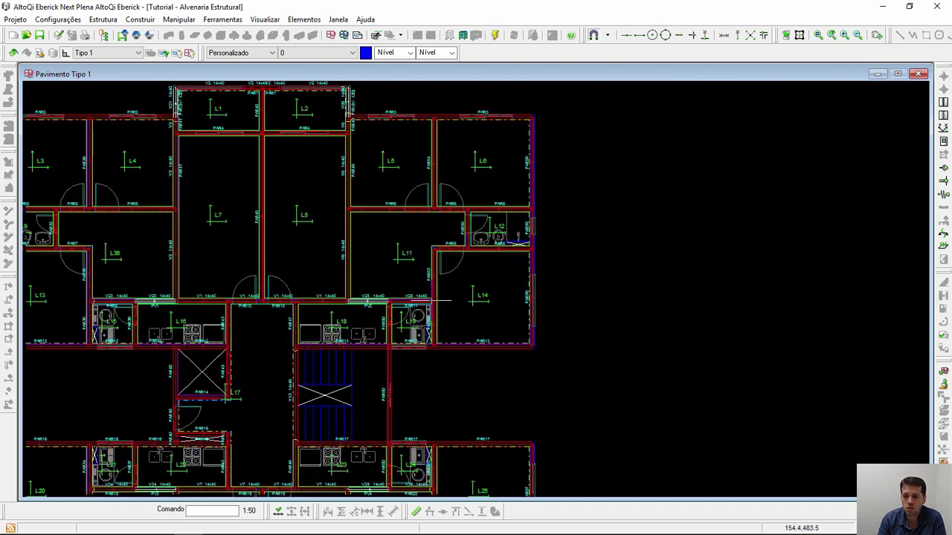
{"action": "middle_click_drag", "start_coordinate": [251, 217], "coordinate": [331, 228]}
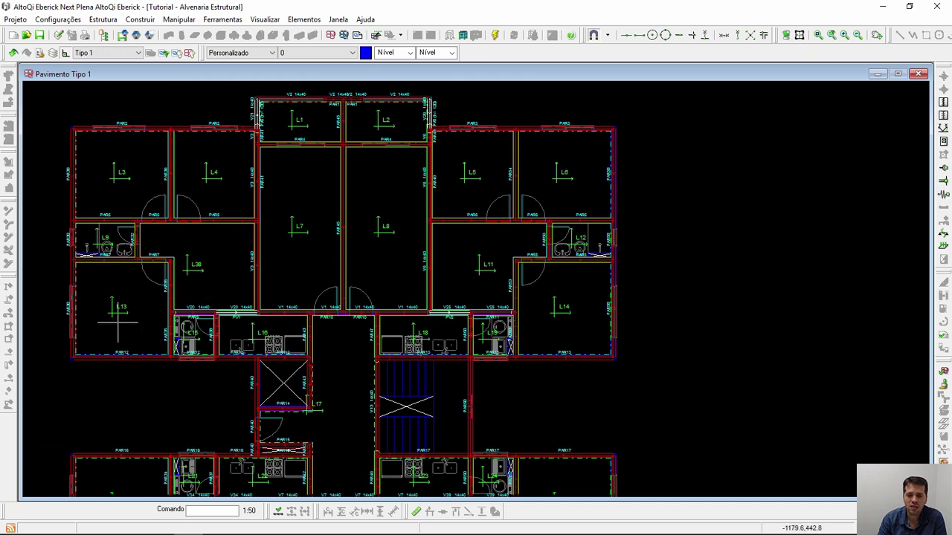
{"action": "left_click", "coordinate": [920, 74]}
Insert a transition structure floor below Tipo 1 with 14x60 cm beams and 30x30 cm pillars on stretches longer than 240 cm.
{"action": "right_click", "coordinate": [68, 153]}
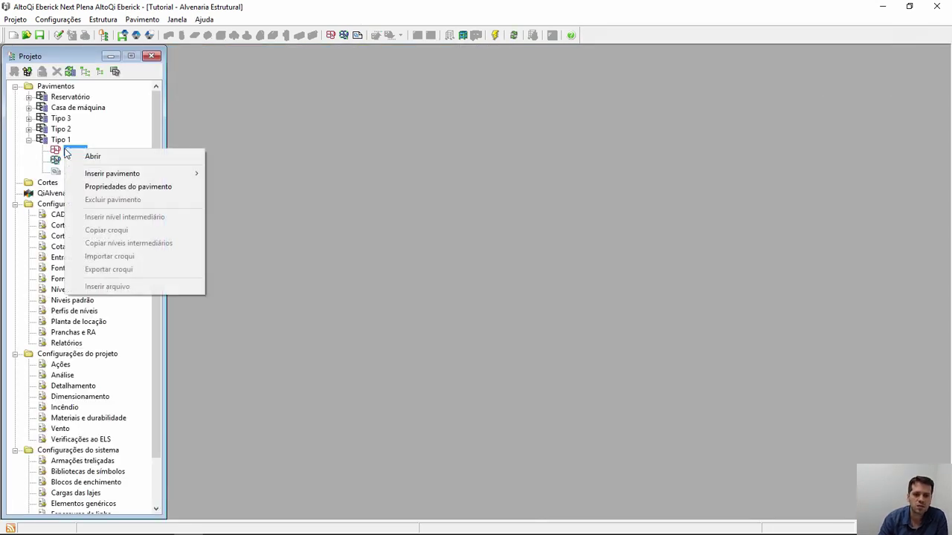
{"action": "mouse_move", "coordinate": [122, 177]}
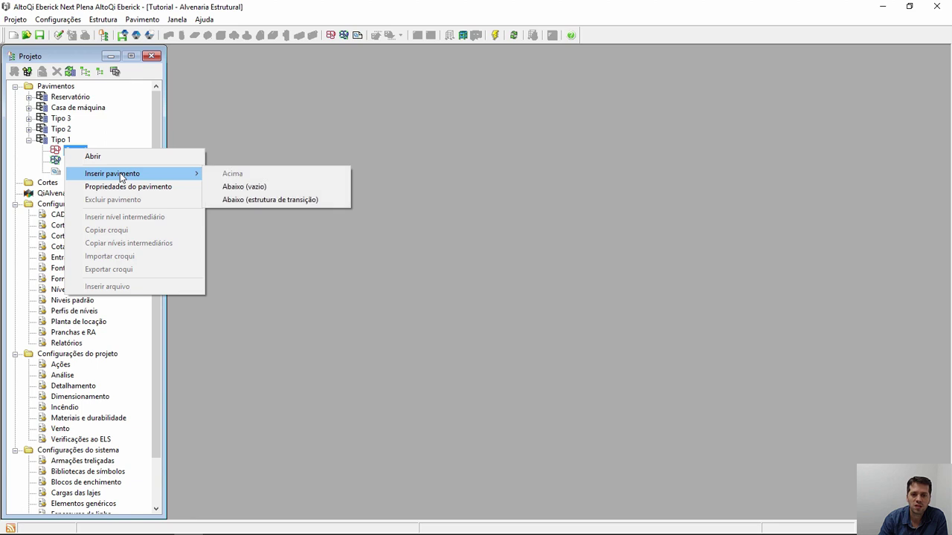
{"action": "left_click", "coordinate": [242, 201]}
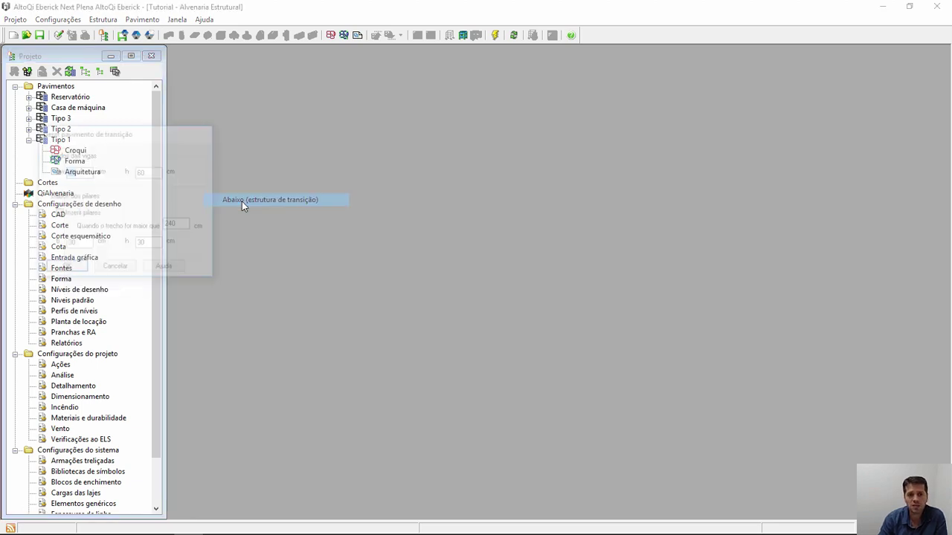
{"action": "left_click_drag", "start_coordinate": [136, 138], "coordinate": [349, 125]}
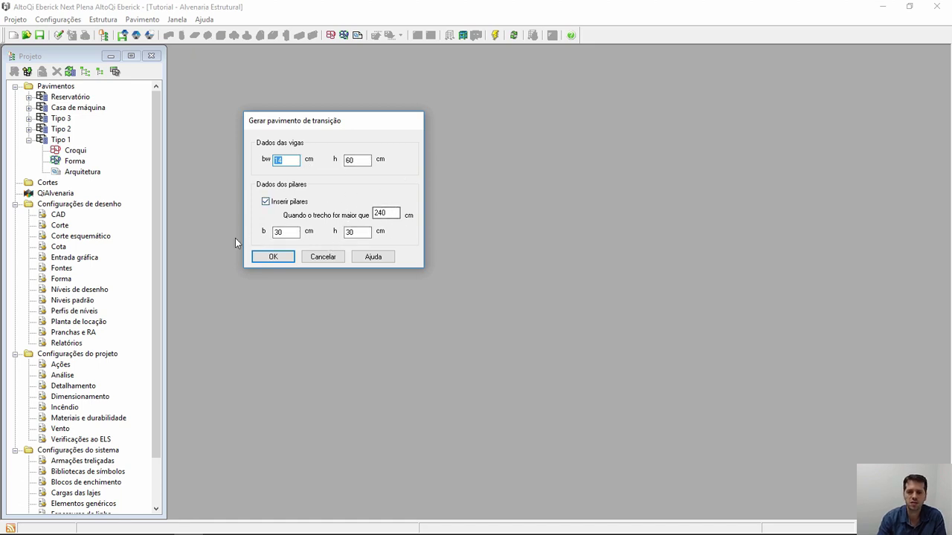
{"action": "left_click", "coordinate": [273, 257]}
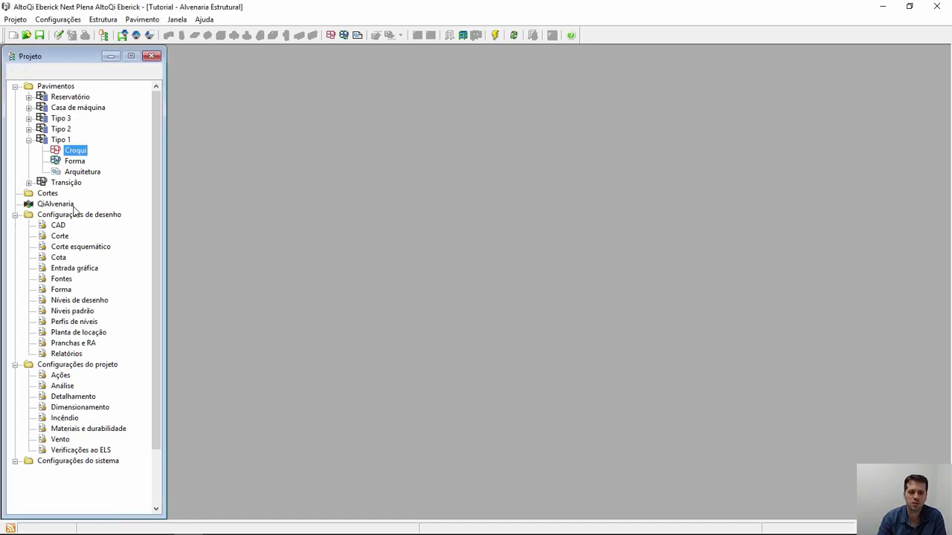
Open the Transição floor's croqui and examine the layout of its generated beams and pillars.
{"action": "left_click", "coordinate": [29, 182]}
{"action": "double_click", "coordinate": [73, 195]}
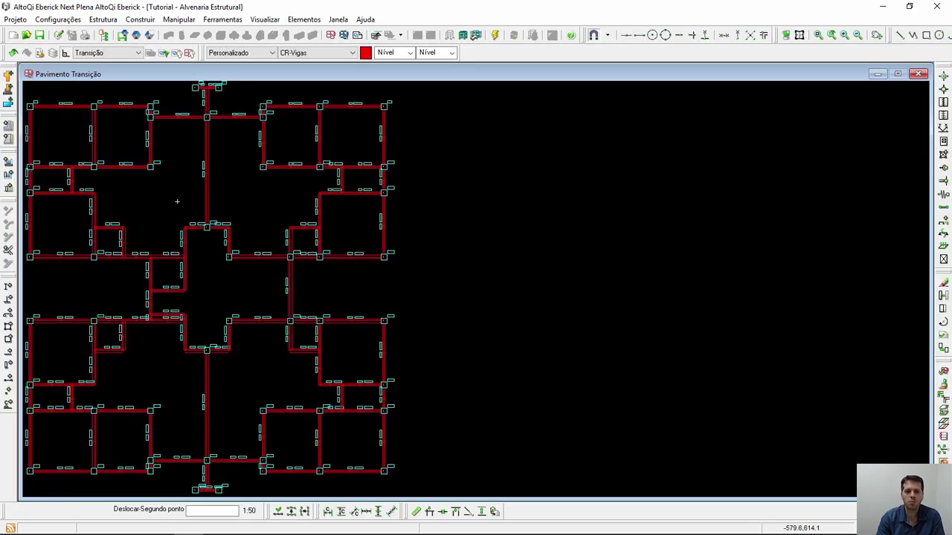
{"action": "key", "text": "Escape"}
{"action": "scroll", "coordinate": [41, 89], "scroll_direction": "up", "scroll_amount": 2}
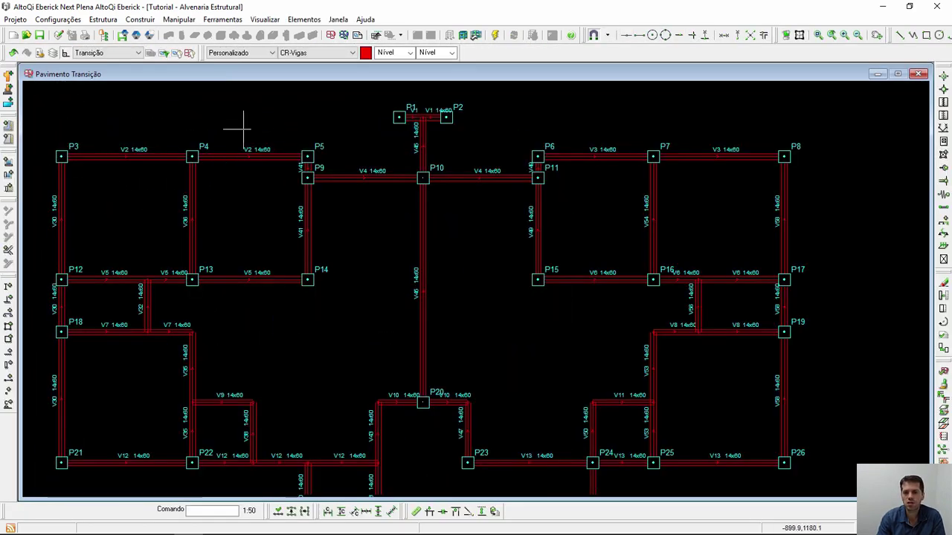
{"action": "scroll", "coordinate": [453, 215], "scroll_direction": "down", "scroll_amount": 1}
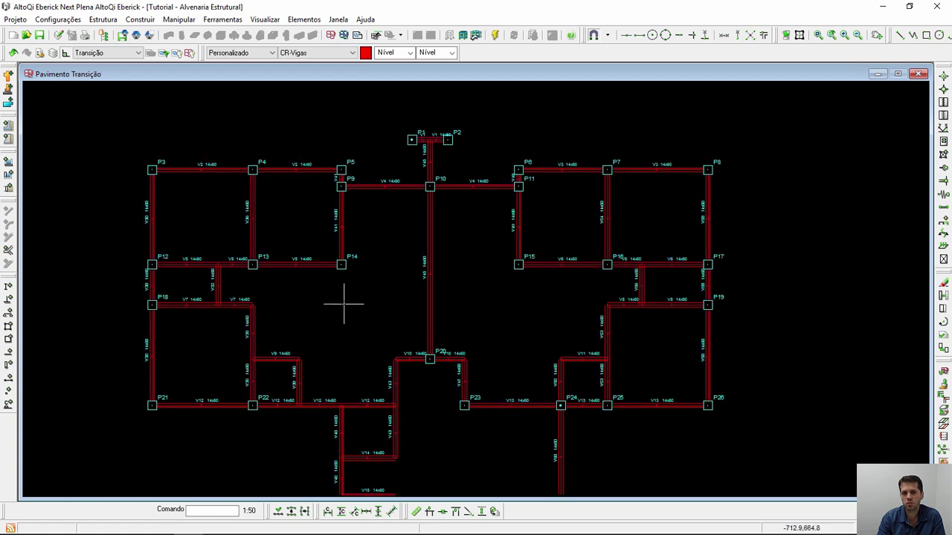
{"action": "middle_click_drag", "start_coordinate": [345, 304], "coordinate": [341, 262]}
{"action": "scroll", "coordinate": [417, 256], "scroll_direction": "down", "scroll_amount": 1}
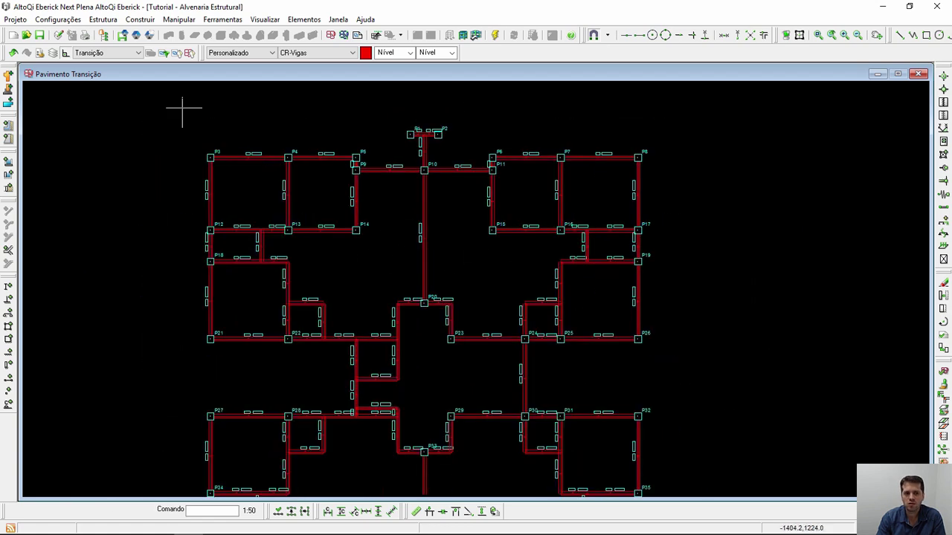
Show the Tipo 1 floor plan as a reference in the Transição croqui.
{"action": "left_click", "coordinate": [111, 52]}
{"action": "left_click", "coordinate": [88, 99]}
{"action": "middle_click_drag", "start_coordinate": [311, 242], "coordinate": [243, 212]}
{"action": "scroll", "coordinate": [159, 128], "scroll_direction": "up", "scroll_amount": 4}
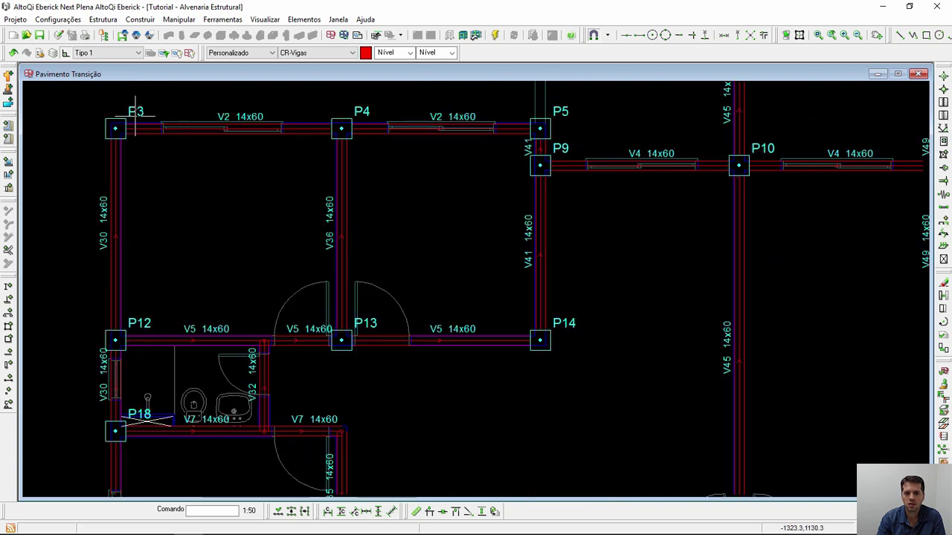
{"action": "left_click", "coordinate": [191, 53]}
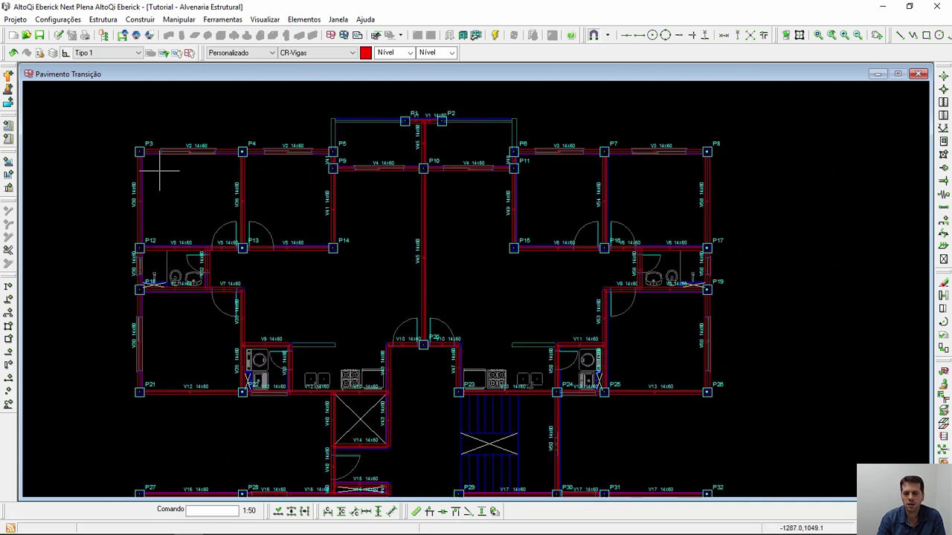
{"action": "scroll", "coordinate": [443, 131], "scroll_direction": "up", "scroll_amount": 1}
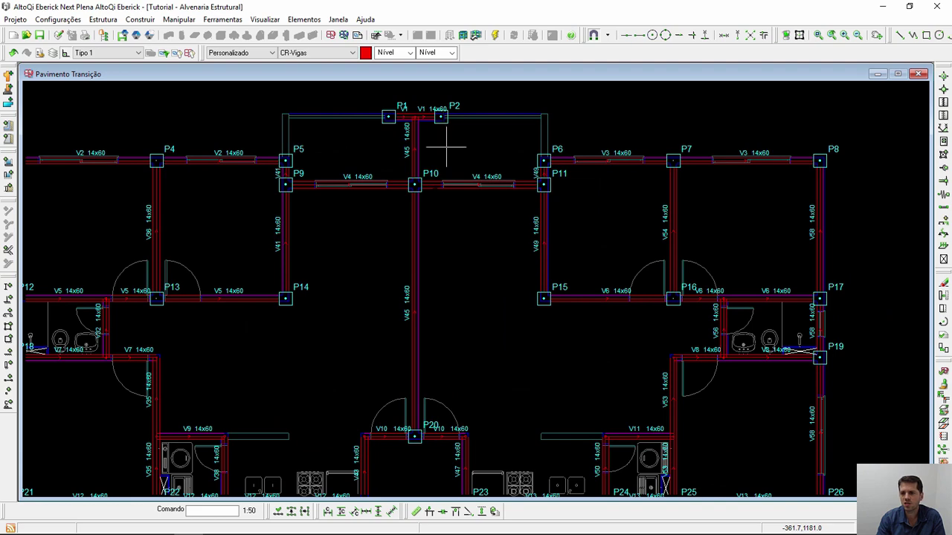
Convert pillars P9 and P11 and their two mirrored counterparts beside P43 into nodes.
{"action": "left_click", "coordinate": [303, 20]}
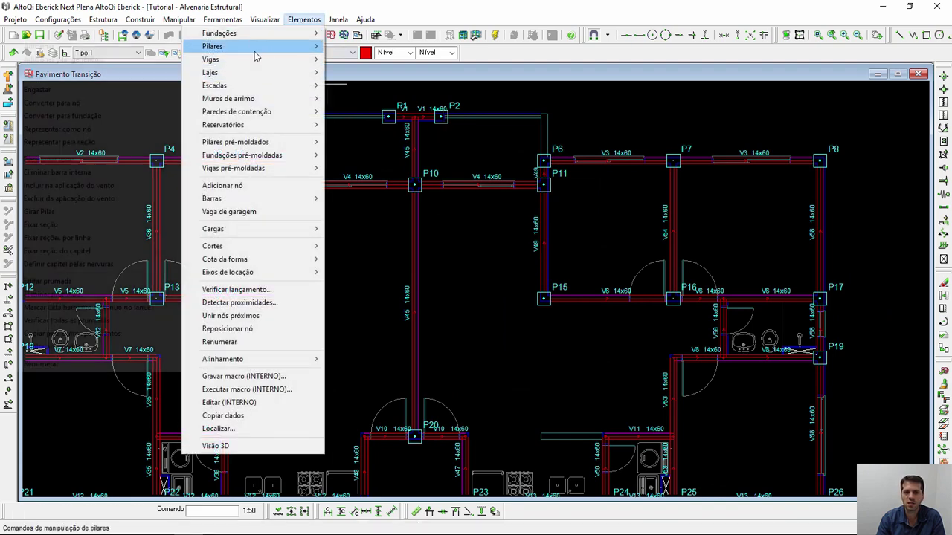
{"action": "mouse_move", "coordinate": [223, 47]}
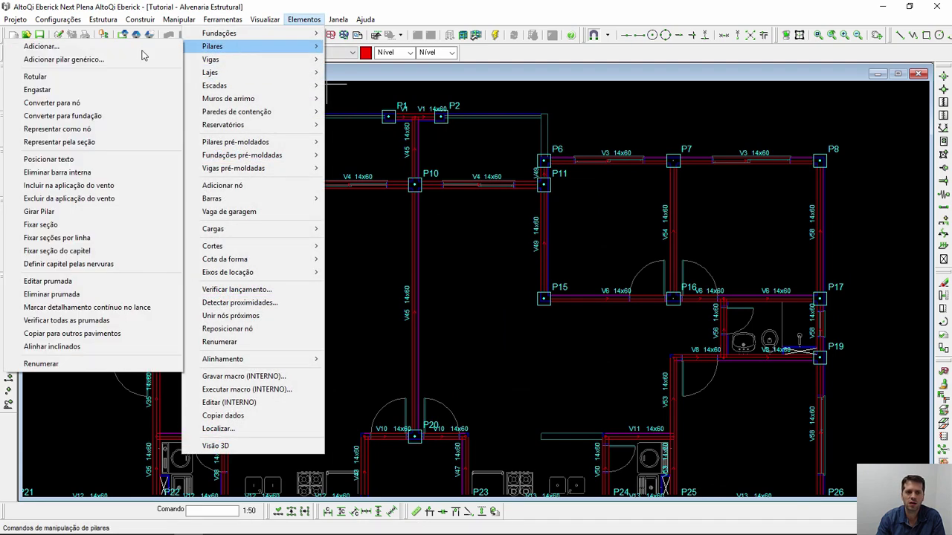
{"action": "left_click", "coordinate": [79, 105]}
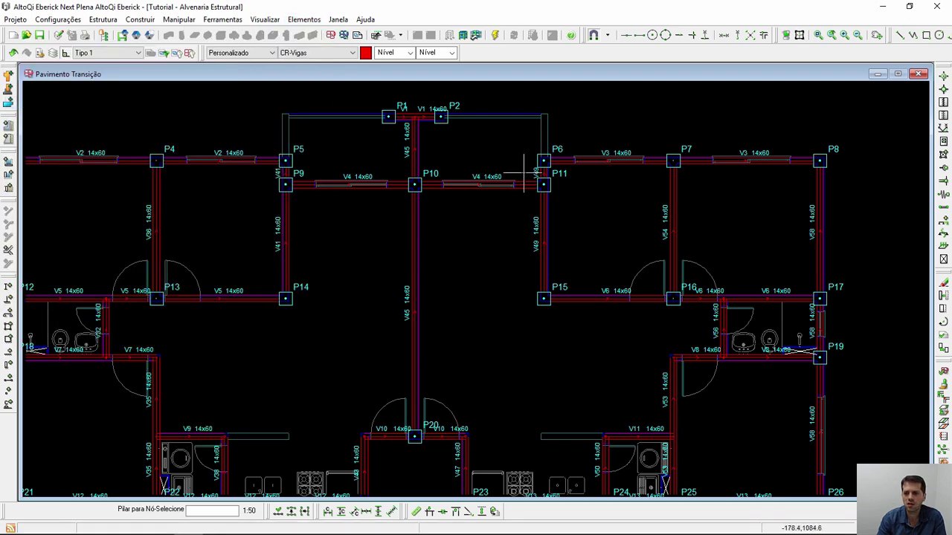
{"action": "left_click", "coordinate": [543, 184]}
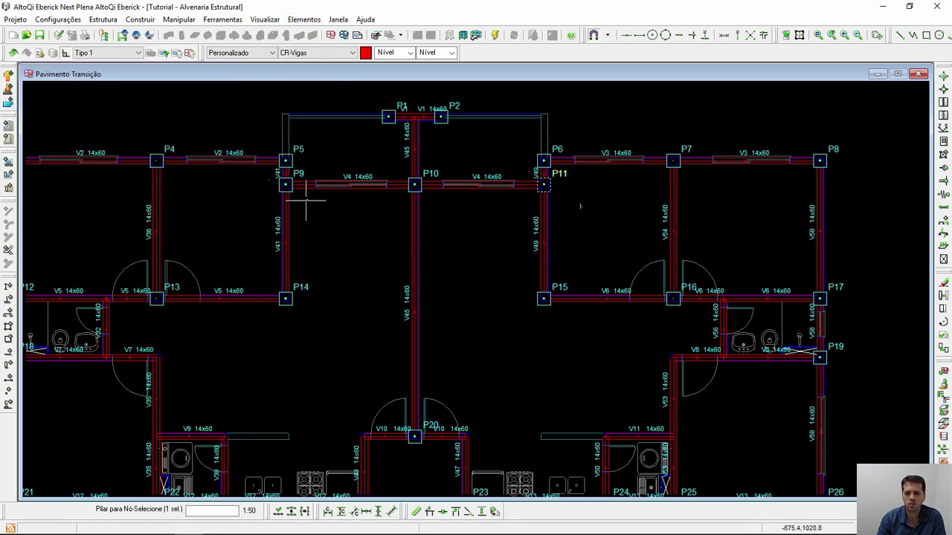
{"action": "left_click_drag", "start_coordinate": [264, 175], "coordinate": [319, 193]}
{"action": "scroll", "coordinate": [293, 182], "scroll_direction": "down", "scroll_amount": 3}
{"action": "middle_click_drag", "start_coordinate": [375, 397], "coordinate": [382, 325]}
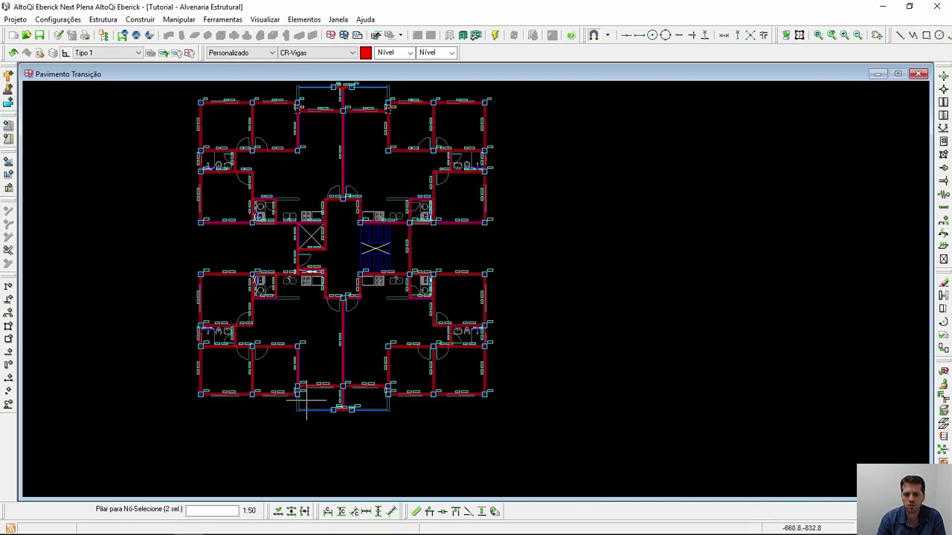
{"action": "scroll", "coordinate": [300, 395], "scroll_direction": "up", "scroll_amount": 3}
{"action": "left_click_drag", "start_coordinate": [252, 338], "coordinate": [299, 368]}
{"action": "left_click_drag", "start_coordinate": [497, 339], "coordinate": [589, 365]}
{"action": "key", "text": "Return"}
Add 10 cm Maciça slabs with load group Residencial - Dormitórios e sala to the rooms of the plan's lower-left apartment.
{"action": "scroll", "coordinate": [549, 325], "scroll_direction": "down", "scroll_amount": 1}
{"action": "scroll", "coordinate": [485, 287], "scroll_direction": "down", "scroll_amount": 1}
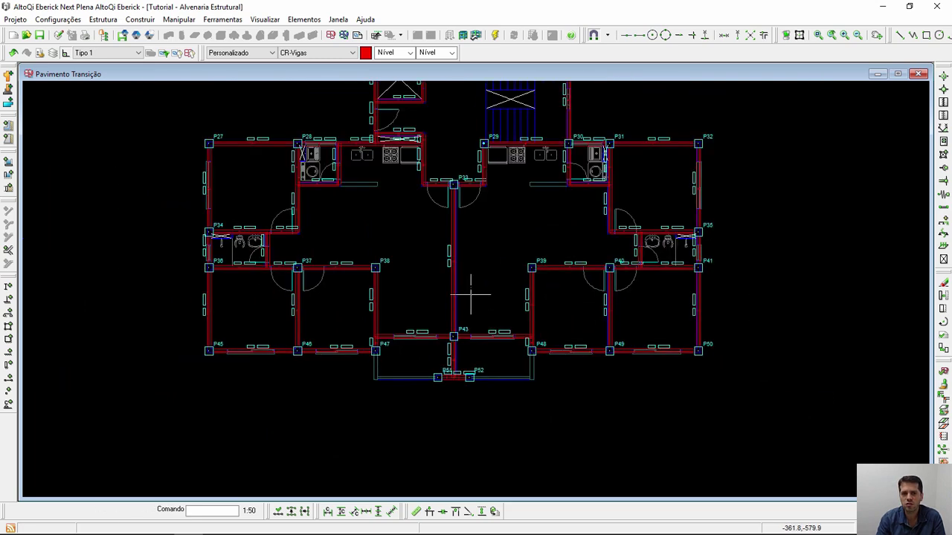
{"action": "middle_click_drag", "start_coordinate": [470, 296], "coordinate": [339, 398]}
{"action": "left_click", "coordinate": [16, 322]}
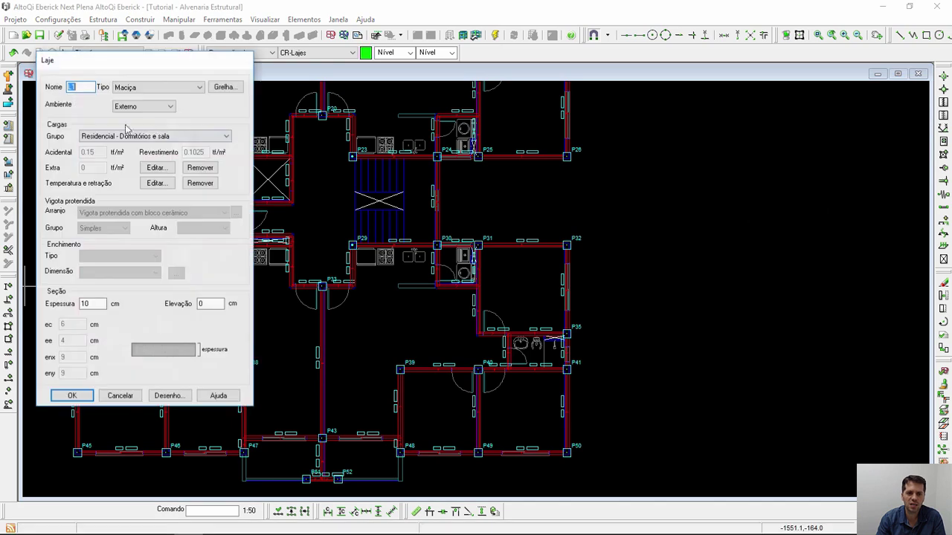
{"action": "left_click", "coordinate": [75, 395]}
{"action": "left_click", "coordinate": [122, 411]}
{"action": "left_click", "coordinate": [203, 411]}
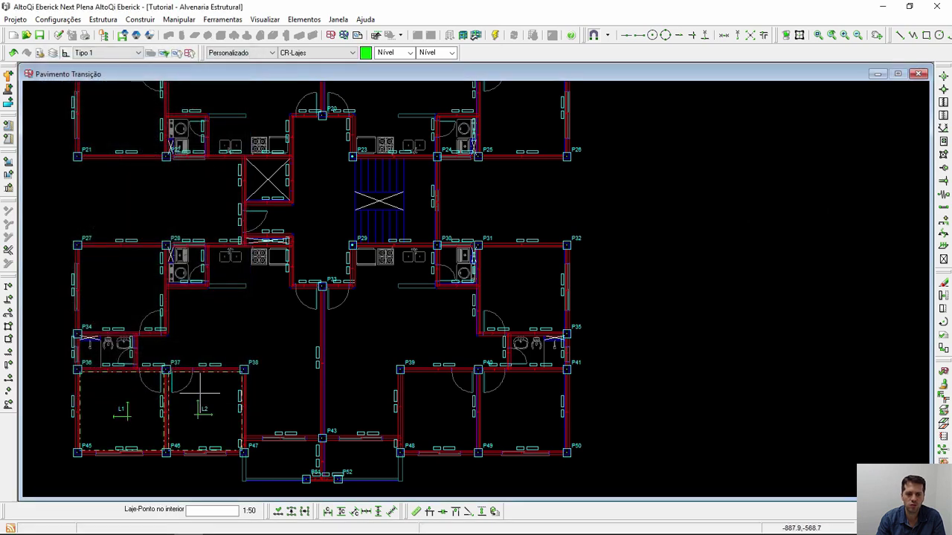
{"action": "left_click", "coordinate": [104, 346]}
{"action": "left_click", "coordinate": [120, 290]}
{"action": "left_click", "coordinate": [280, 312]}
Add slabs to the living area, bedrooms, bathroom and laundry of the plan's lower-right apartment.
{"action": "left_click", "coordinate": [339, 329]}
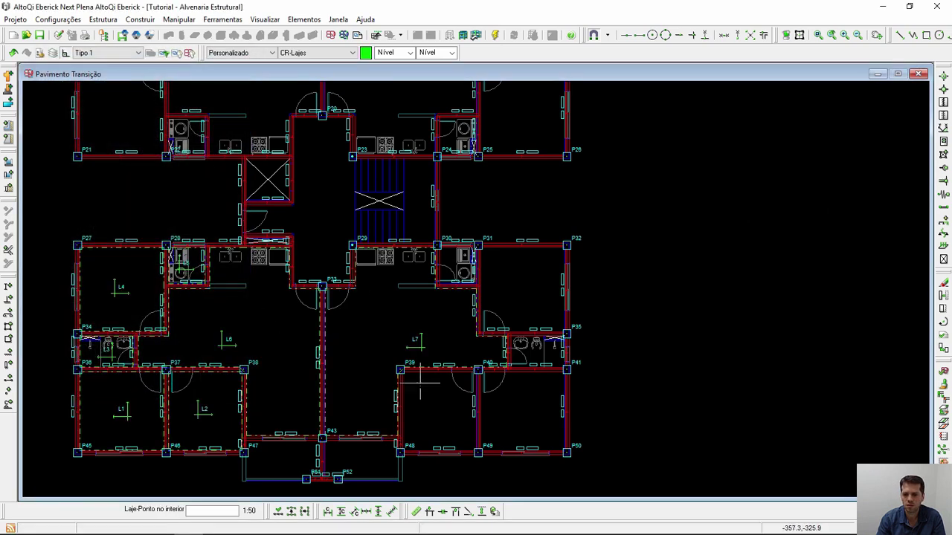
{"action": "left_click", "coordinate": [435, 402]}
{"action": "left_click", "coordinate": [534, 416]}
{"action": "left_click", "coordinate": [525, 347]}
{"action": "left_click", "coordinate": [519, 301]}
{"action": "left_click", "coordinate": [467, 281]}
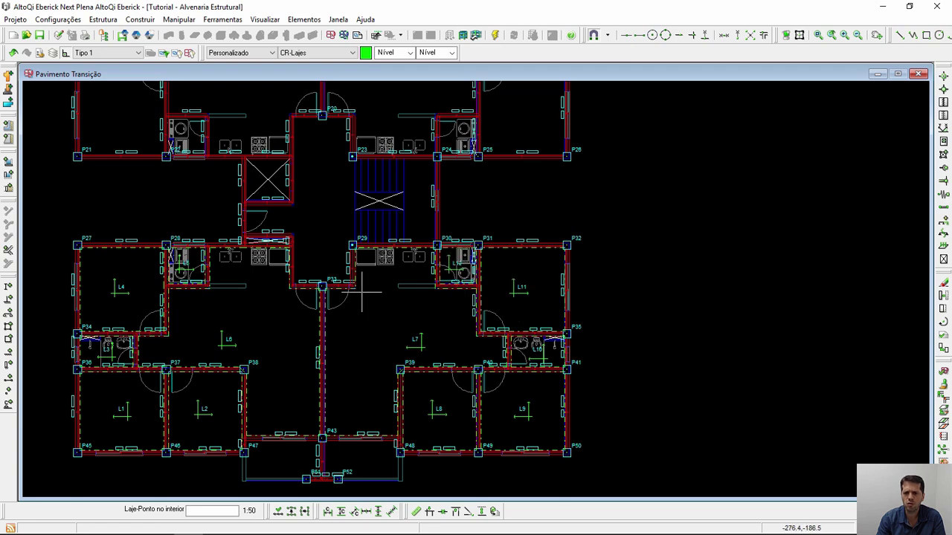
Add slabs to the bedrooms, bathroom and living area of the plan's upper-left apartment.
{"action": "scroll", "coordinate": [364, 289], "scroll_direction": "down", "scroll_amount": 1}
{"action": "middle_click_drag", "start_coordinate": [370, 289], "coordinate": [382, 367]}
{"action": "middle_click_drag", "start_coordinate": [385, 271], "coordinate": [386, 330]}
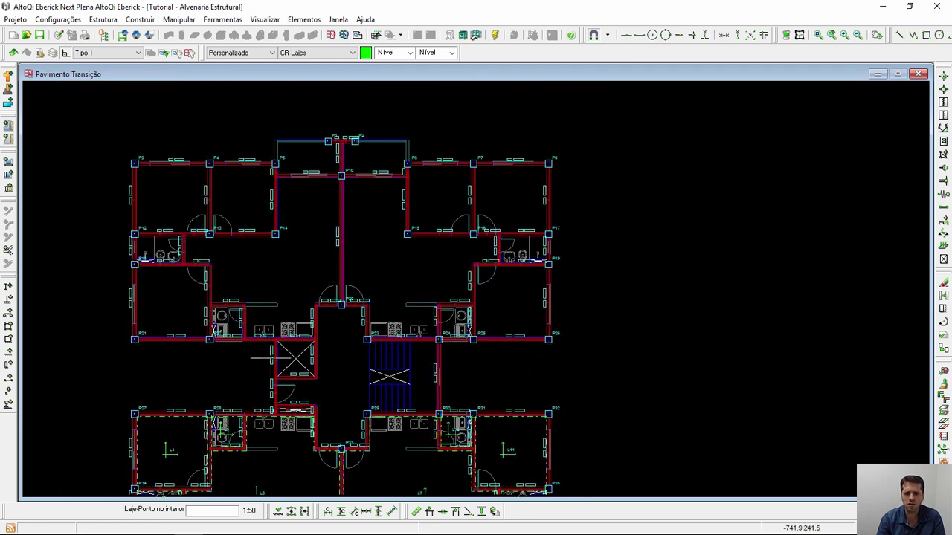
{"action": "left_click", "coordinate": [170, 304]}
{"action": "left_click", "coordinate": [177, 248]}
{"action": "left_click", "coordinate": [183, 216]}
{"action": "left_click", "coordinate": [232, 197]}
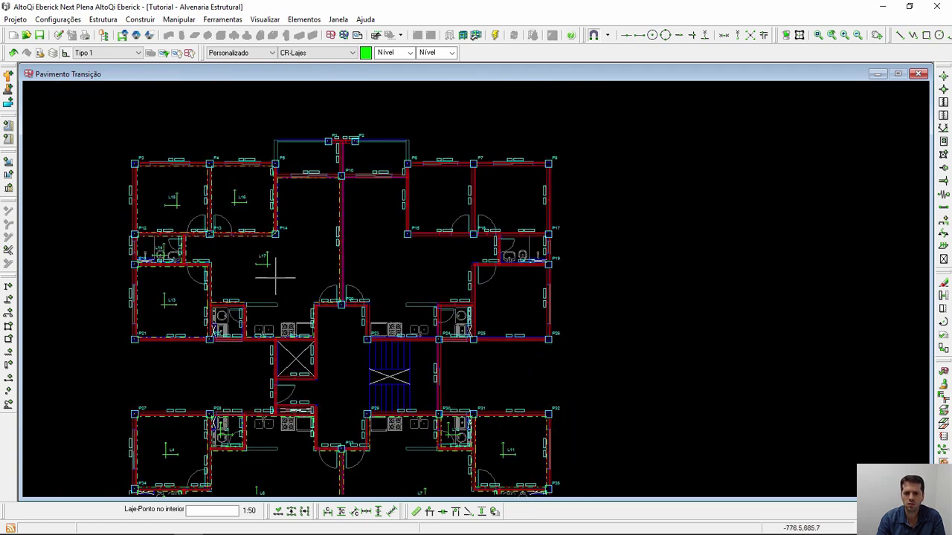
{"action": "left_click", "coordinate": [264, 267]}
Add slabs to the rooms of the plan's upper-right apartment and to the central hall, and end slab placement.
{"action": "left_click", "coordinate": [401, 309]}
{"action": "left_click", "coordinate": [508, 296]}
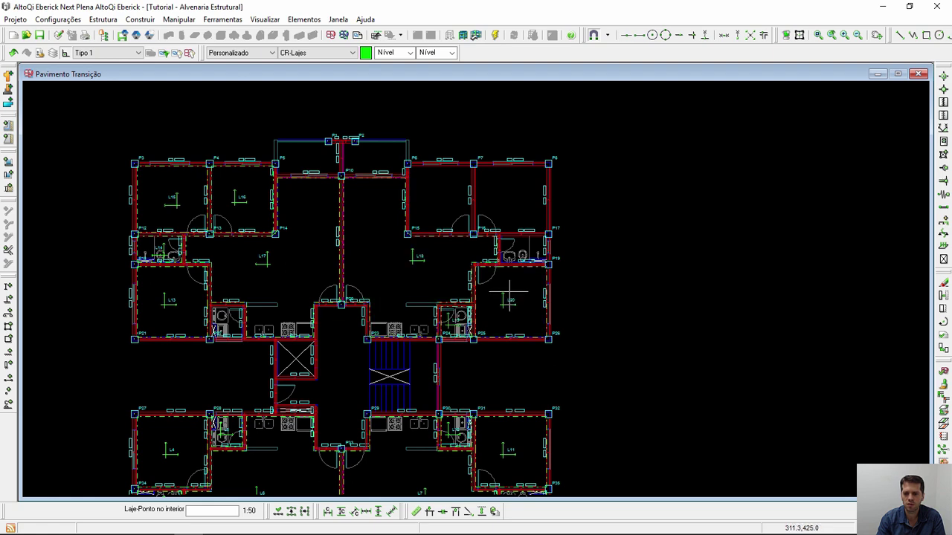
{"action": "left_click", "coordinate": [500, 212]}
{"action": "left_click", "coordinate": [450, 206]}
{"action": "left_click", "coordinate": [349, 366]}
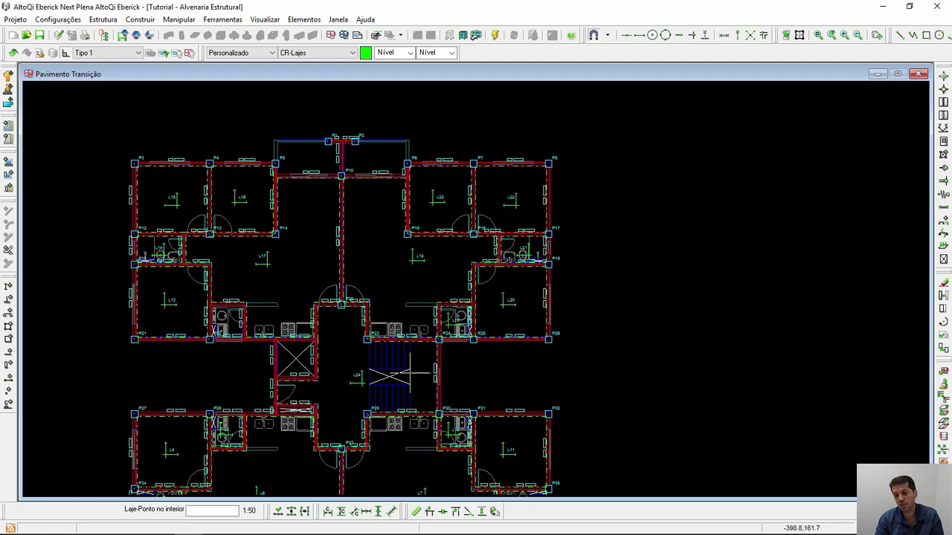
{"action": "key", "text": "Escape"}
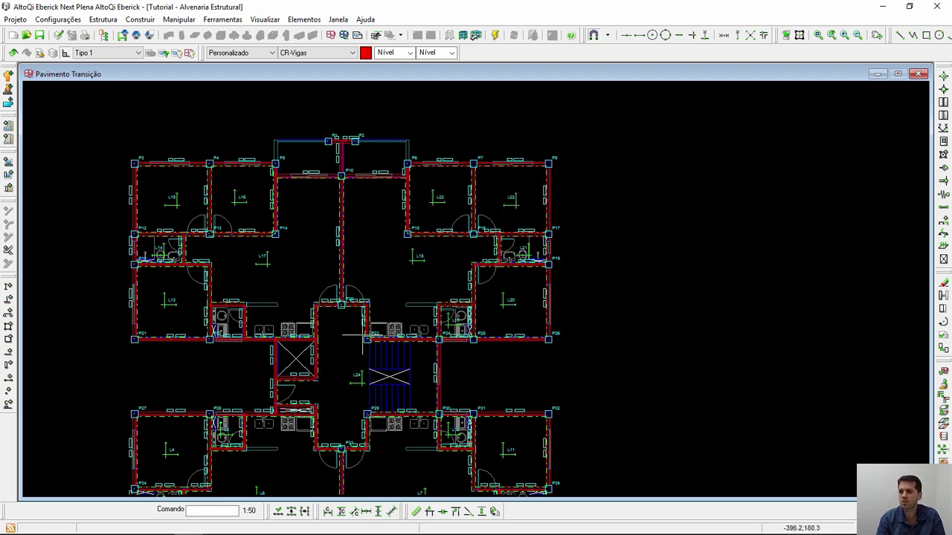
Close the transition drawing and insert a floor named Baldrame below Transição with 1 repetition and a height of 290 cm.
{"action": "left_click", "coordinate": [920, 74]}
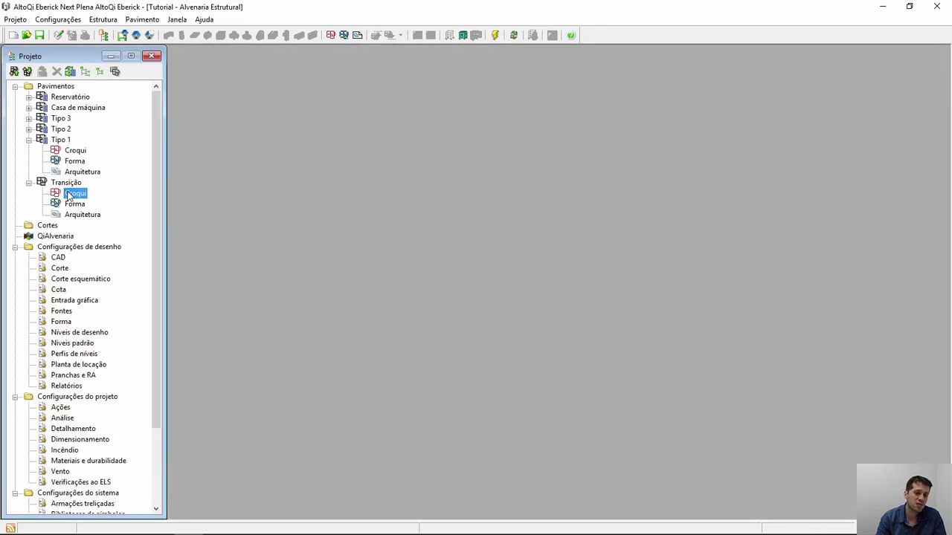
{"action": "right_click", "coordinate": [69, 195]}
{"action": "mouse_move", "coordinate": [119, 220]}
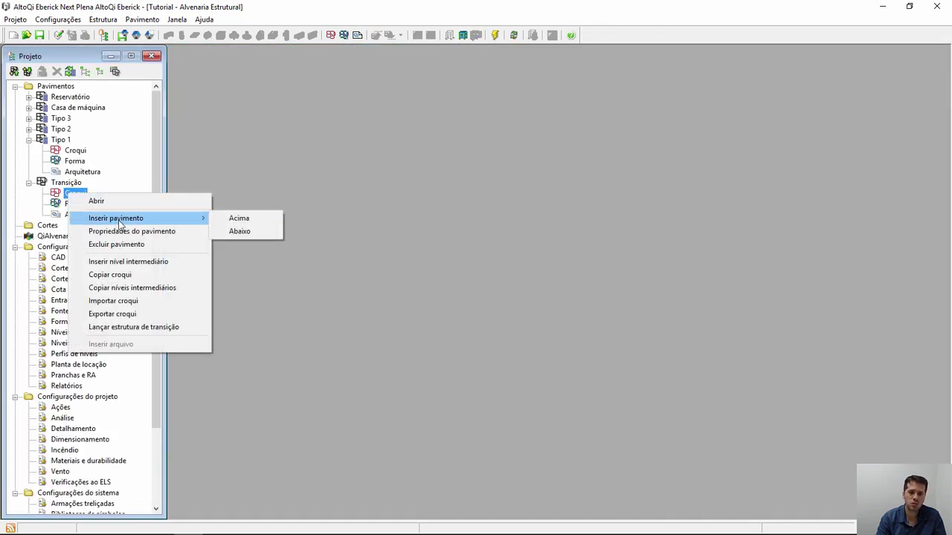
{"action": "left_click", "coordinate": [239, 232]}
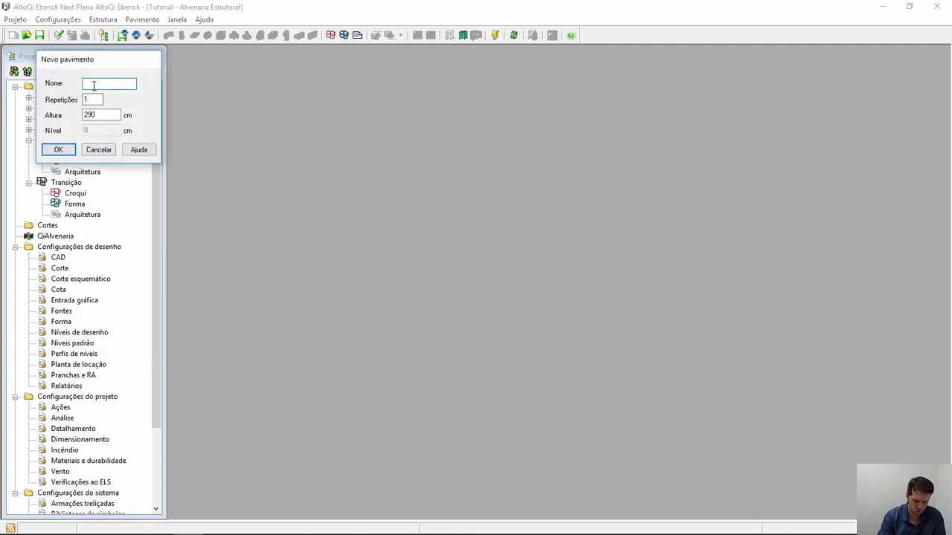
{"action": "type", "text": "Baldrame"}
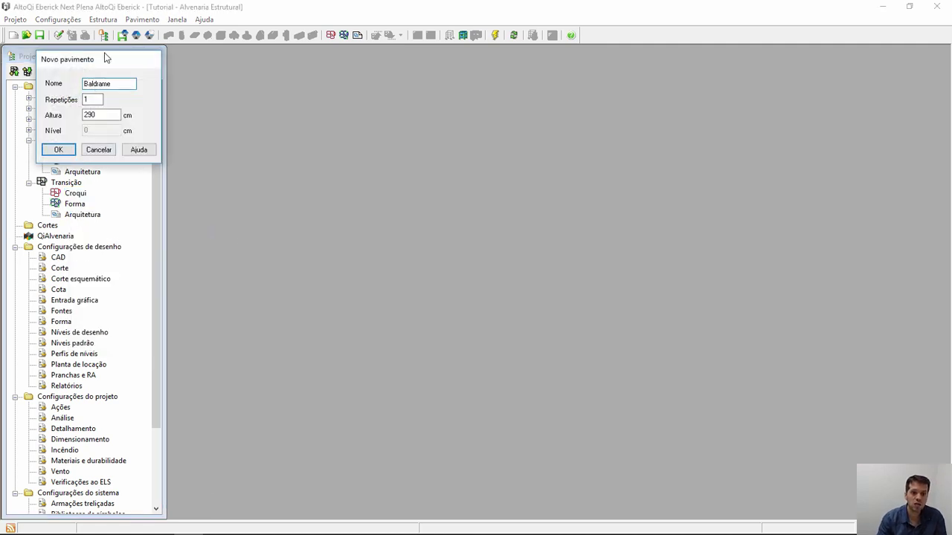
{"action": "left_click", "coordinate": [71, 151]}
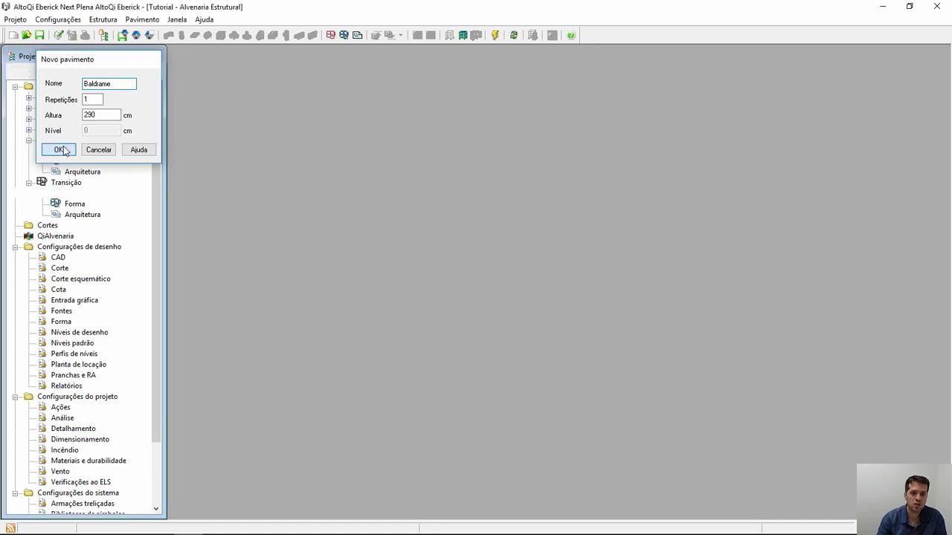
Copy the entire structure from the Transição floor's sketch to the Baldrame floor.
{"action": "left_click", "coordinate": [72, 162]}
{"action": "right_click", "coordinate": [71, 164]}
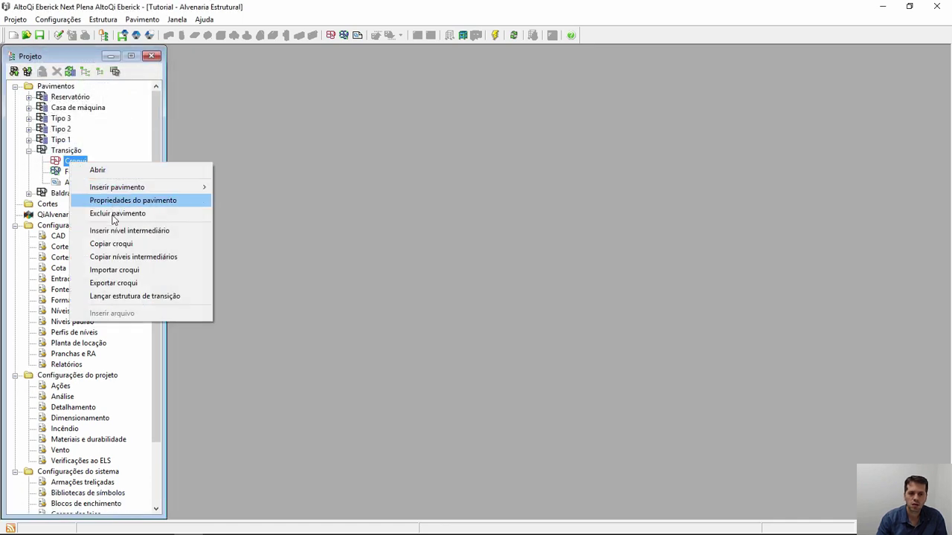
{"action": "left_click", "coordinate": [119, 245]}
{"action": "left_click", "coordinate": [99, 106]}
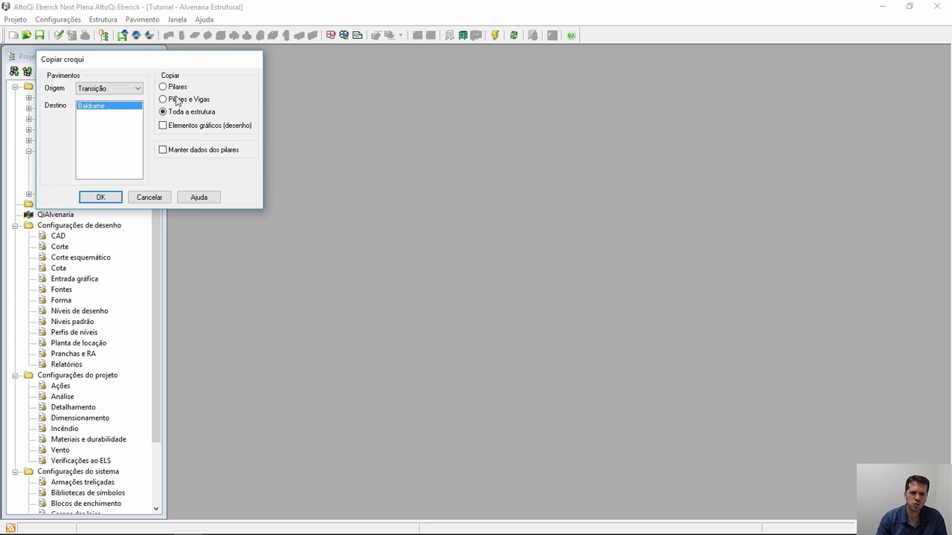
{"action": "left_click", "coordinate": [104, 197]}
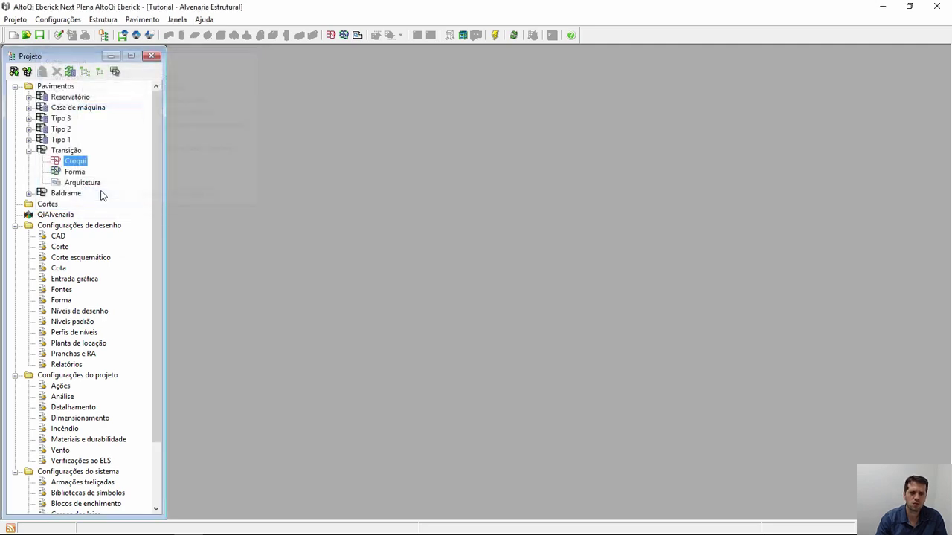
Convert all pillars on the Baldrame floor's sketch to block (Bloco) foundations and close the drawing.
{"action": "double_click", "coordinate": [63, 194]}
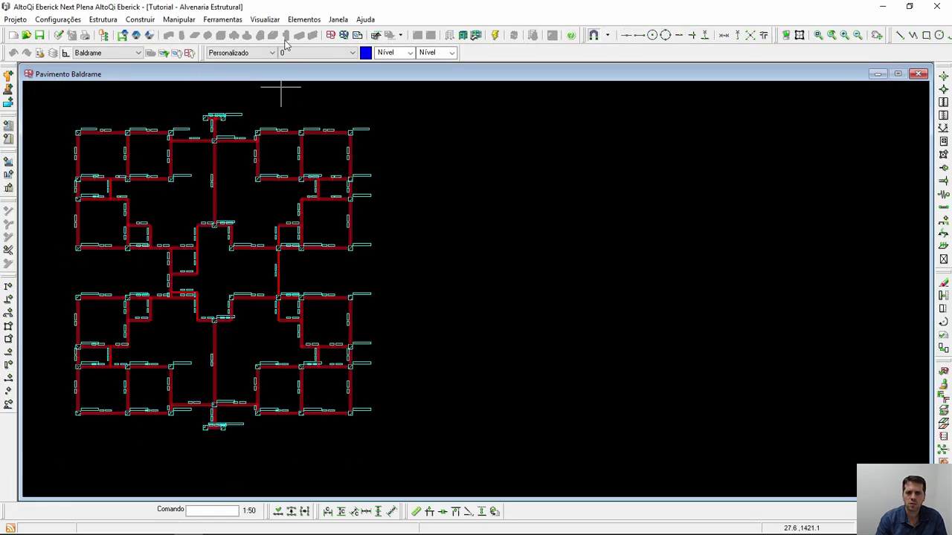
{"action": "left_click", "coordinate": [299, 20]}
{"action": "mouse_move", "coordinate": [278, 49]}
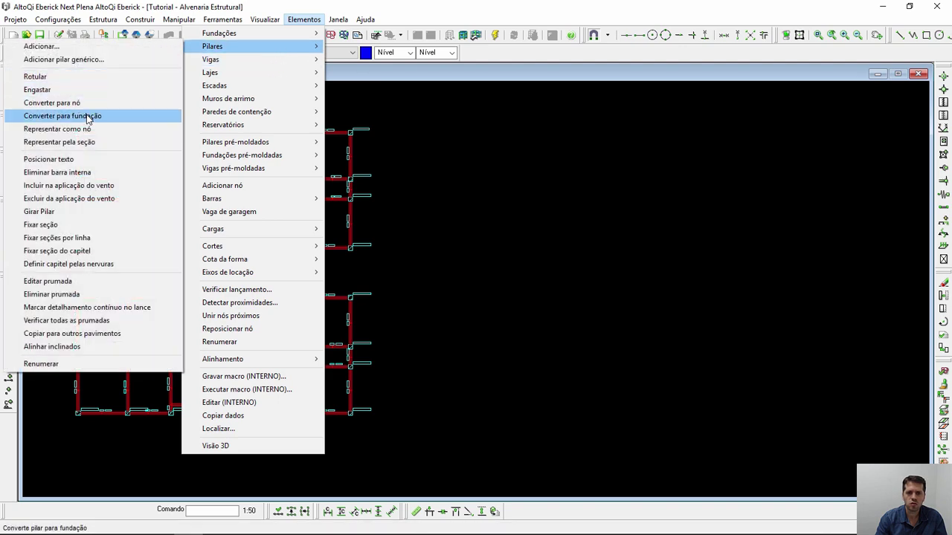
{"action": "left_click", "coordinate": [149, 117]}
{"action": "left_click_drag", "start_coordinate": [390, 104], "coordinate": [26, 452]}
{"action": "right_click", "coordinate": [74, 426]}
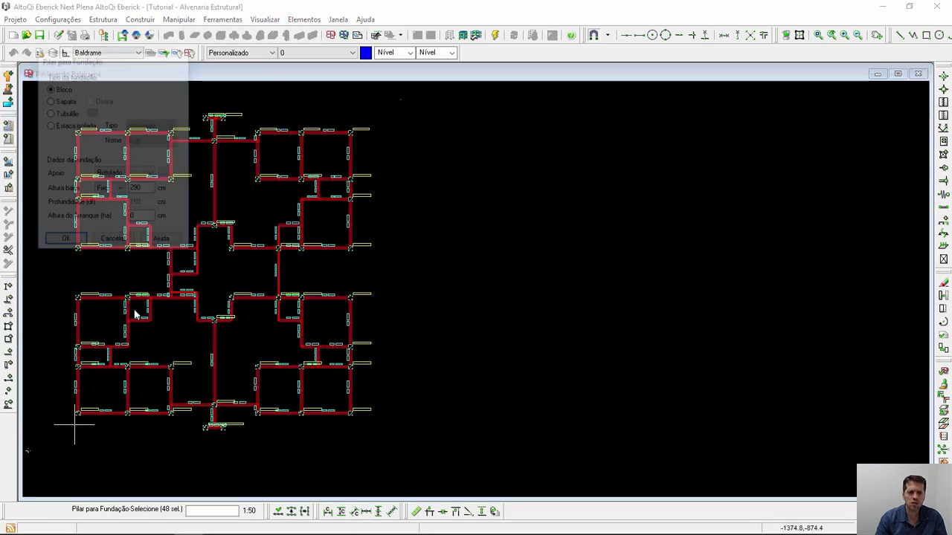
{"action": "left_click", "coordinate": [64, 243]}
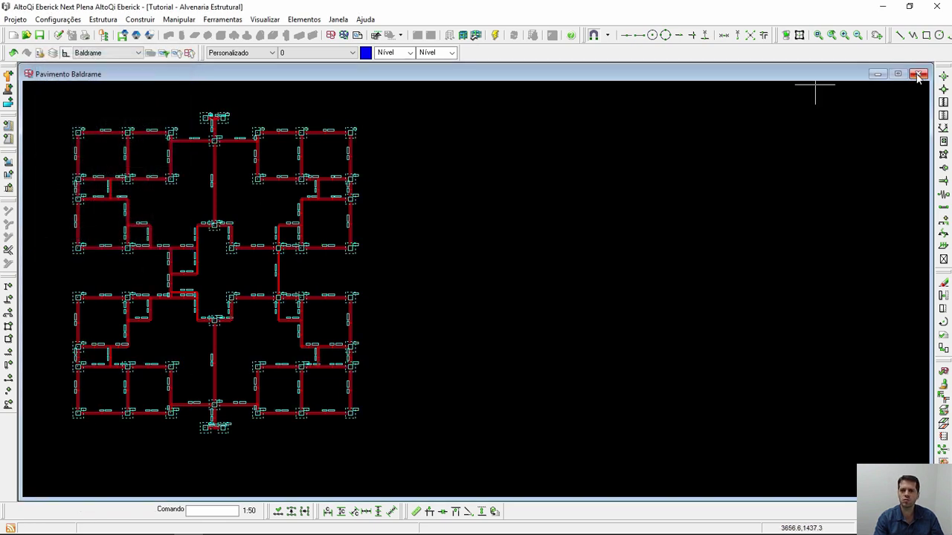
{"action": "left_click", "coordinate": [920, 75]}
Collapse the Transição floor in the project tree and view the Tipo 1 floor's sketch, closing it again.
{"action": "left_click", "coordinate": [57, 162]}
{"action": "left_click", "coordinate": [28, 151]}
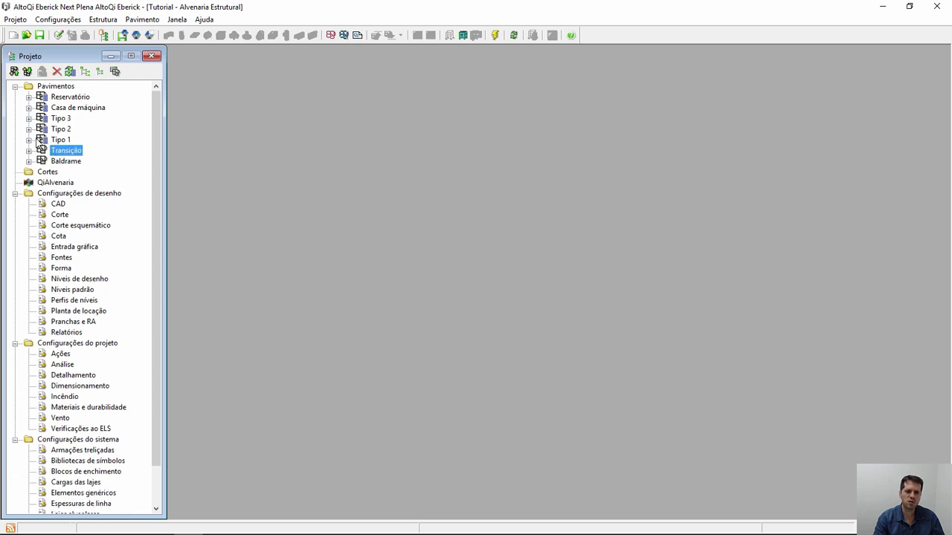
{"action": "left_click", "coordinate": [29, 139]}
{"action": "double_click", "coordinate": [60, 140]}
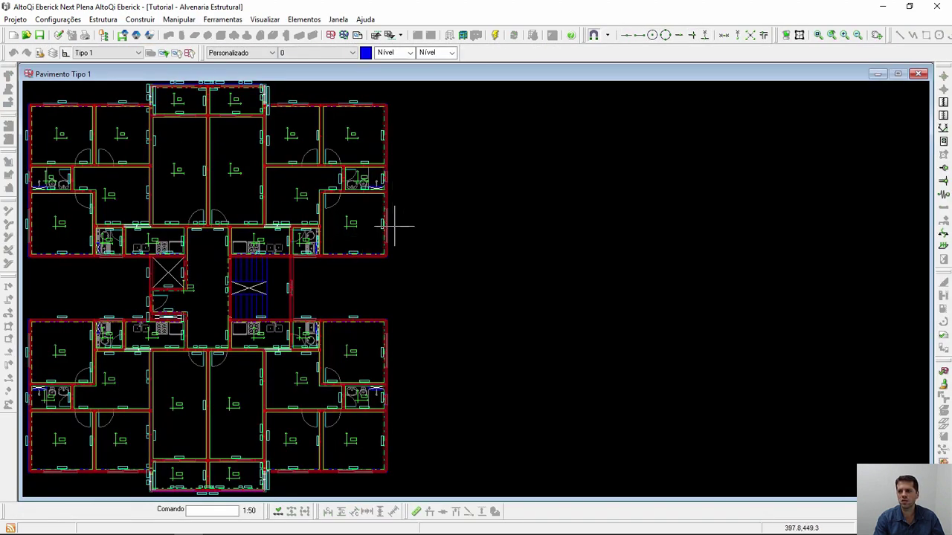
{"action": "left_click", "coordinate": [920, 74]}
{"action": "left_click", "coordinate": [29, 139]}
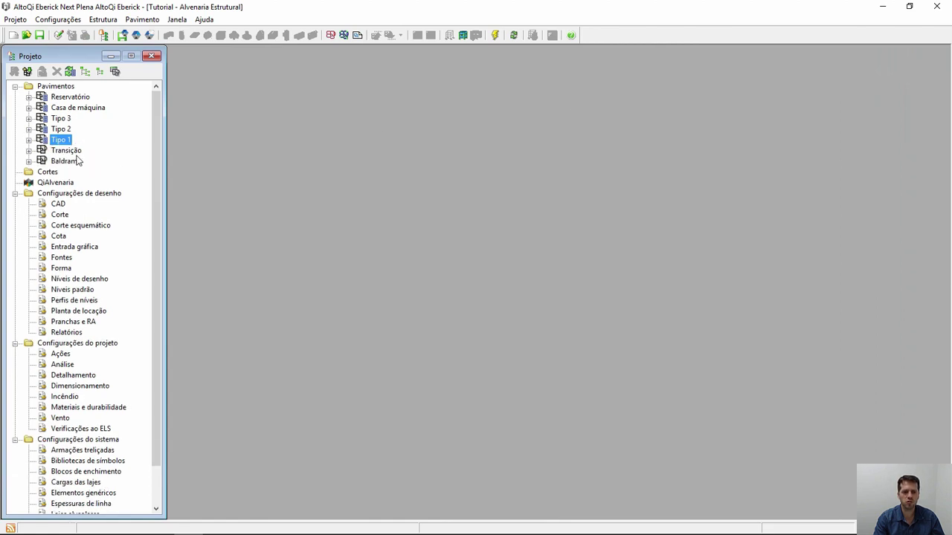
{"action": "left_click", "coordinate": [60, 151]}
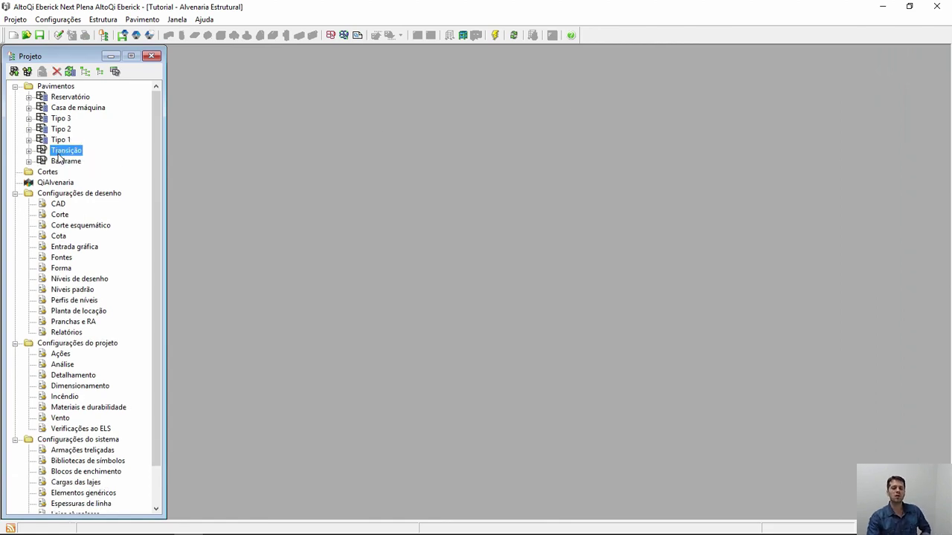
{"action": "left_click", "coordinate": [59, 141]}
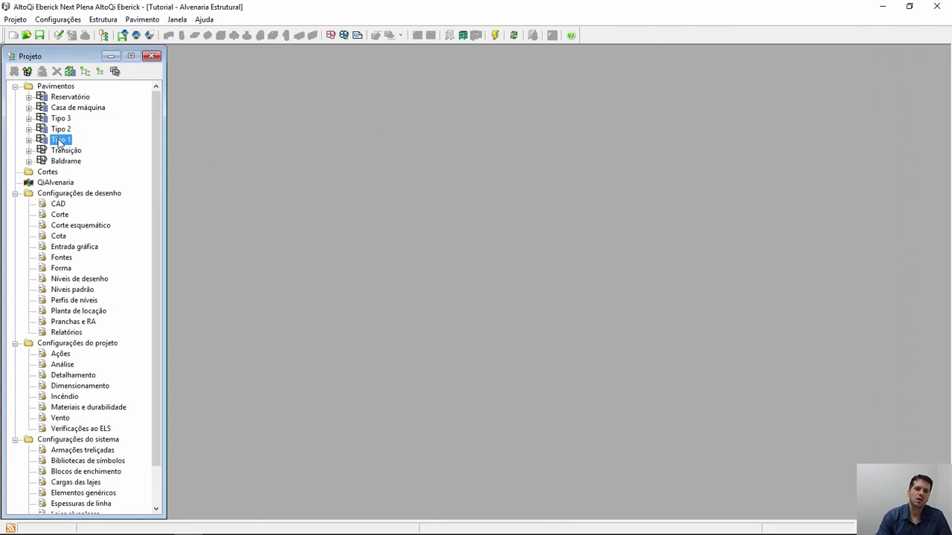
View the materials and durability settings and close them without changes.
{"action": "left_click", "coordinate": [57, 19]}
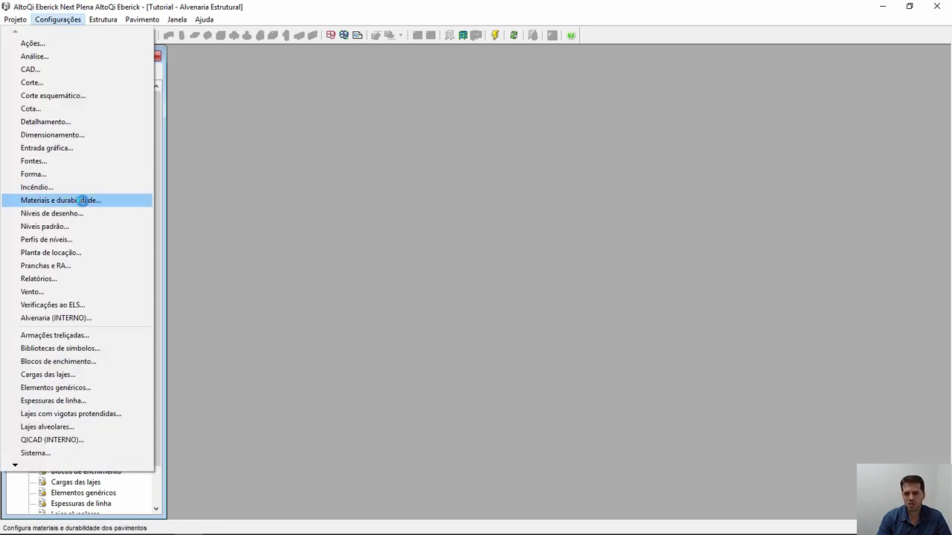
{"action": "left_click", "coordinate": [82, 200]}
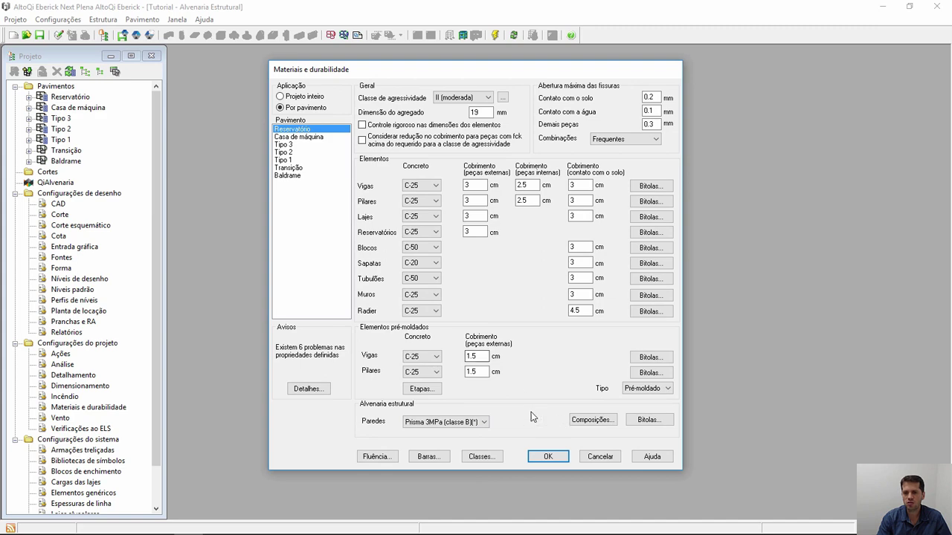
{"action": "key", "text": "Escape"}
Review the wind settings, including the average forces and the wind speed map, and close them without changes.
{"action": "left_click", "coordinate": [56, 19]}
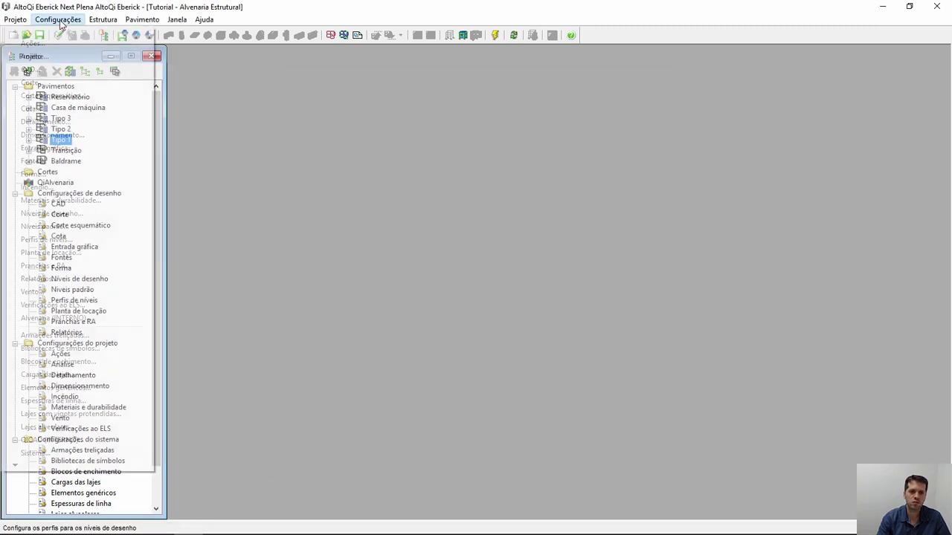
{"action": "left_click", "coordinate": [33, 291]}
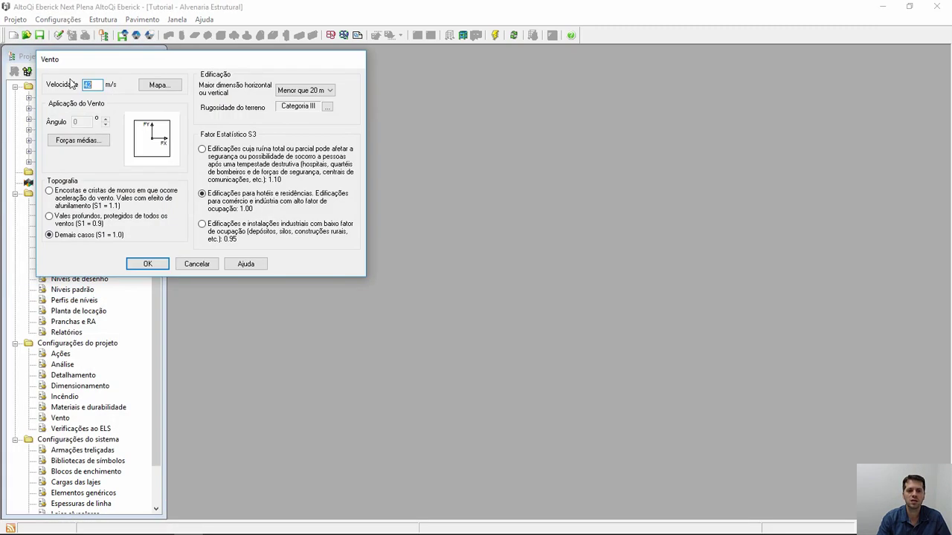
{"action": "left_click", "coordinate": [70, 139]}
{"action": "key", "text": "Escape"}
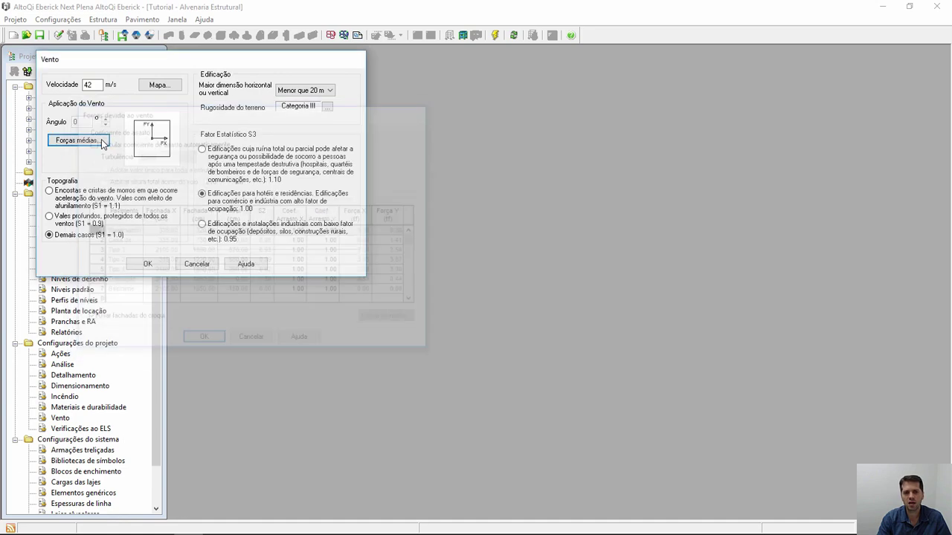
{"action": "left_click", "coordinate": [158, 85]}
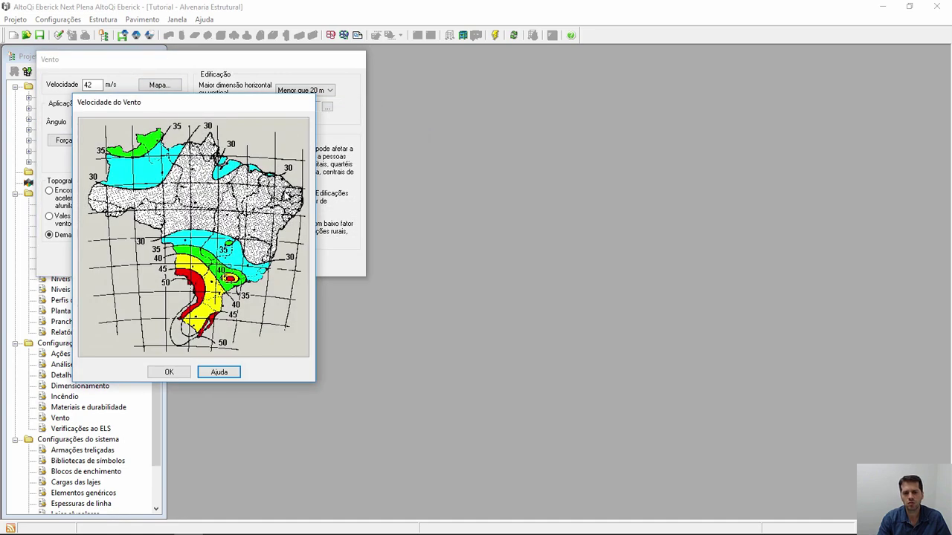
{"action": "key", "text": "Escape"}
{"action": "key", "text": "Escape"}
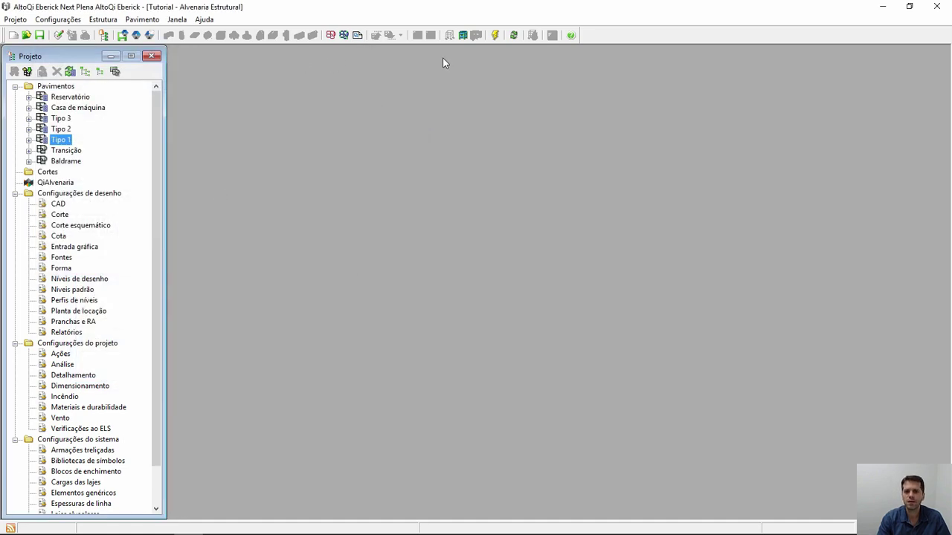
Run the linear static analysis of the structure without the deflection and element design options.
{"action": "left_click", "coordinate": [497, 36]}
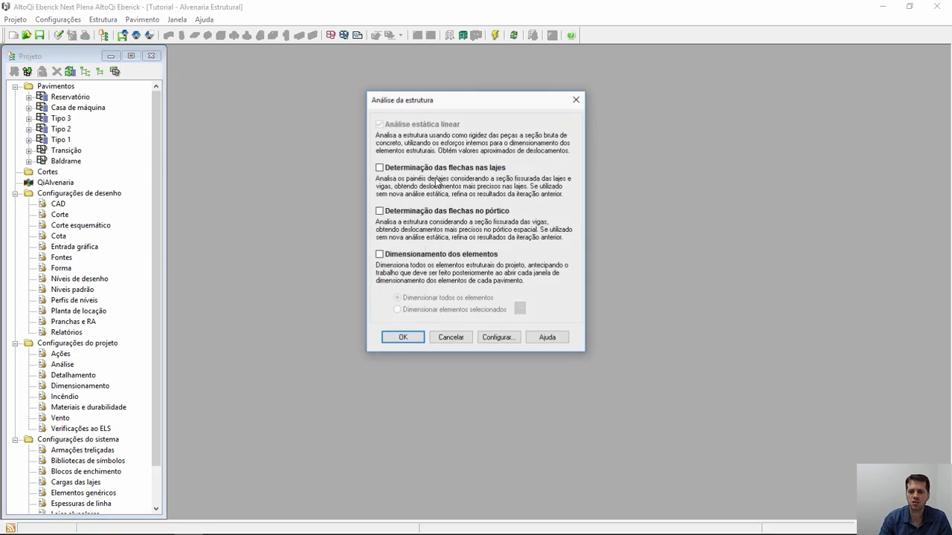
{"action": "left_click", "coordinate": [402, 337]}
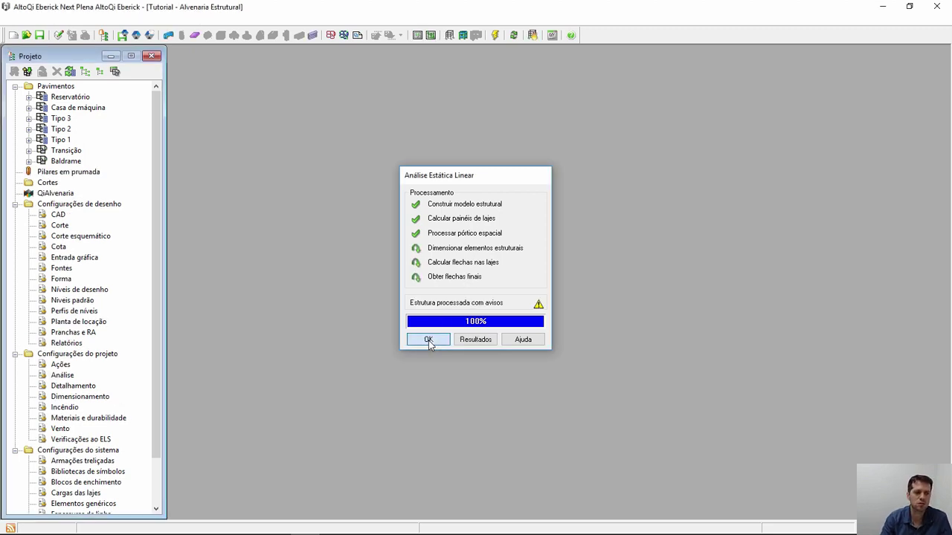
{"action": "left_click", "coordinate": [428, 340]}
Open the masonry wall design of the Tipo 1 floor and examine the top stress diagrams of walls PAR5 and PAR13.
{"action": "left_click", "coordinate": [59, 141]}
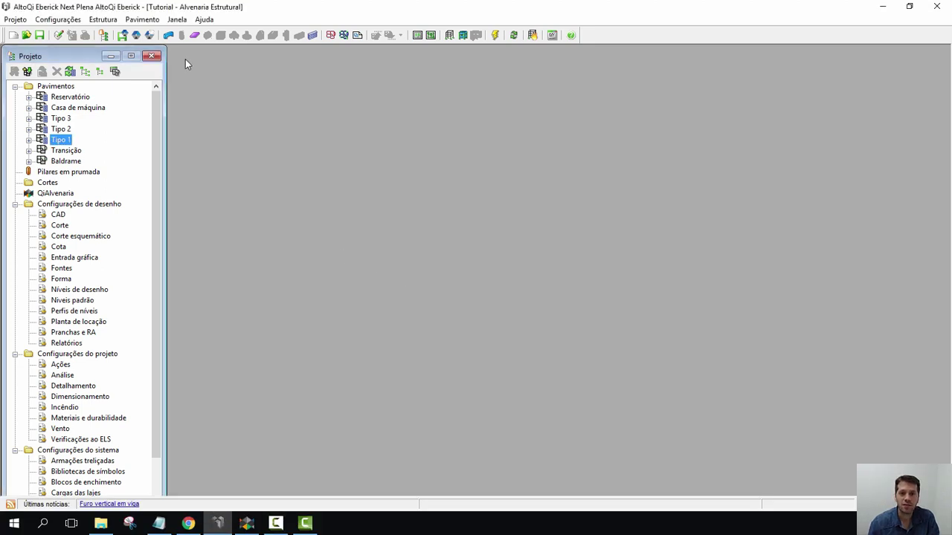
{"action": "left_click", "coordinate": [312, 37]}
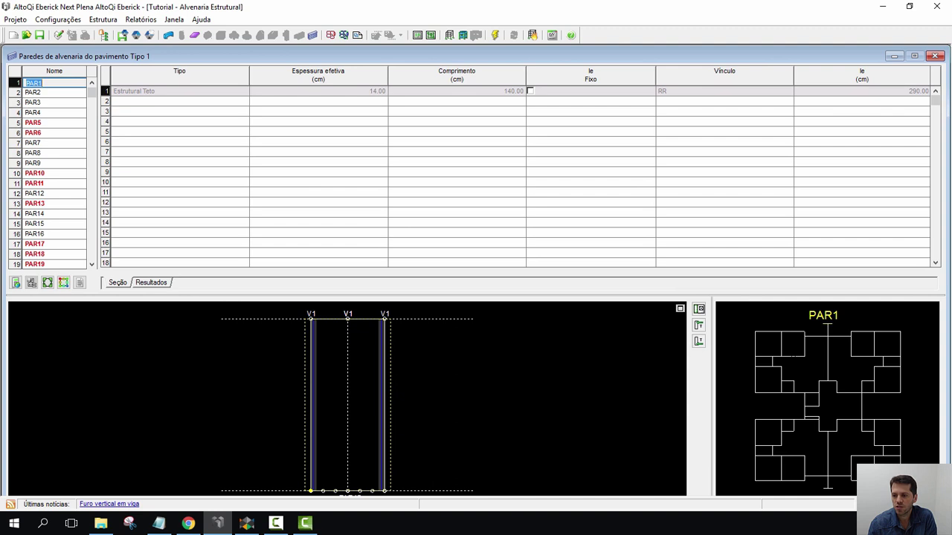
{"action": "left_click", "coordinate": [792, 356]}
{"action": "left_click", "coordinate": [695, 328]}
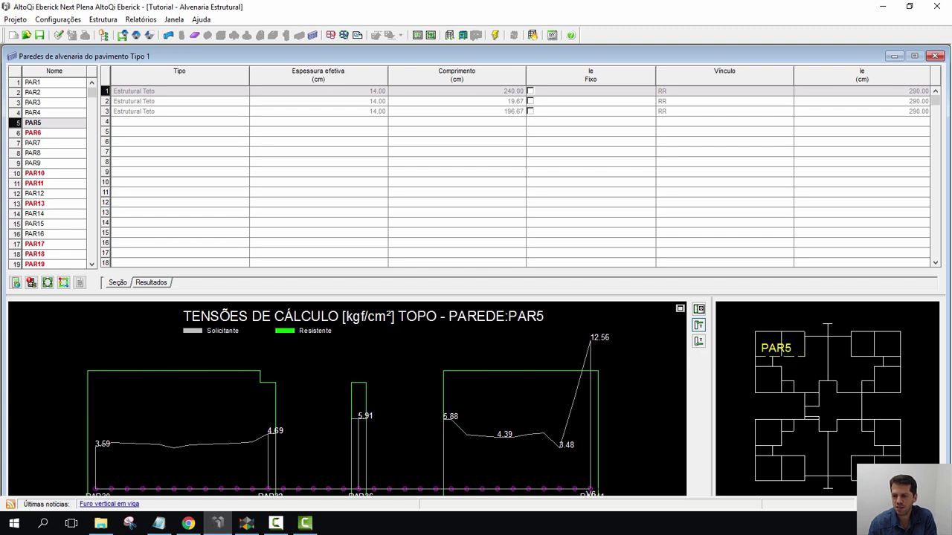
{"action": "left_click", "coordinate": [846, 391]}
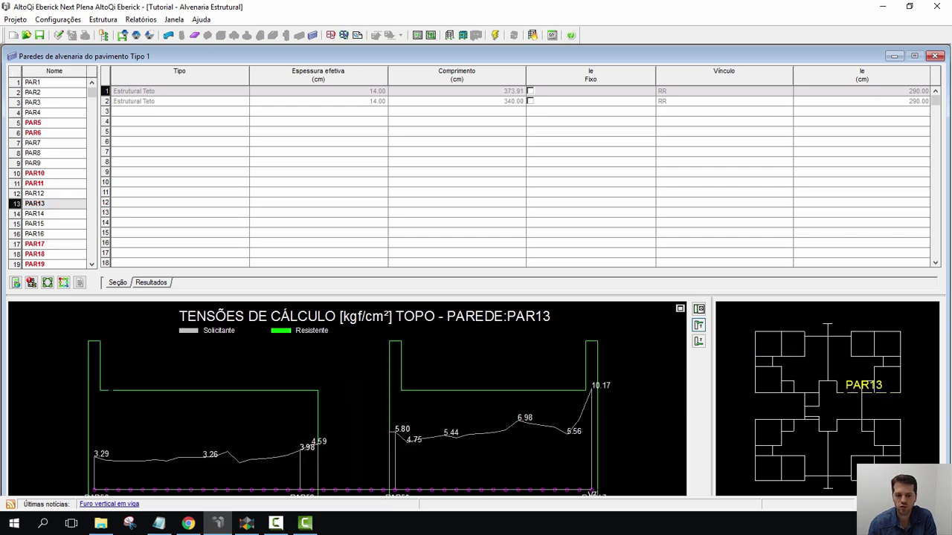
In the results of wall PAR13, remove the grout at the PAR50 point (490 cm) and the PAR47 point (810 cm).
{"action": "left_click", "coordinate": [160, 283]}
{"action": "left_click", "coordinate": [446, 95]}
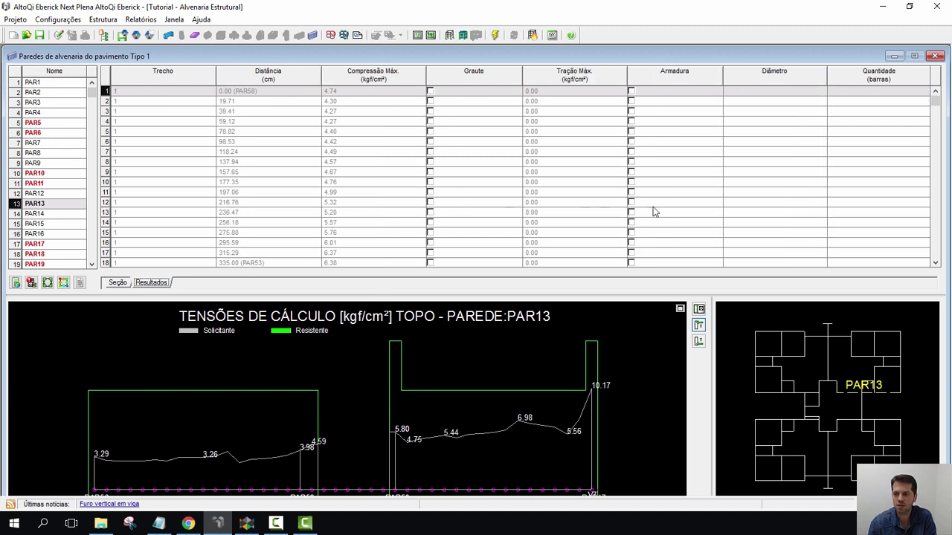
{"action": "left_click_drag", "start_coordinate": [939, 108], "coordinate": [935, 265]}
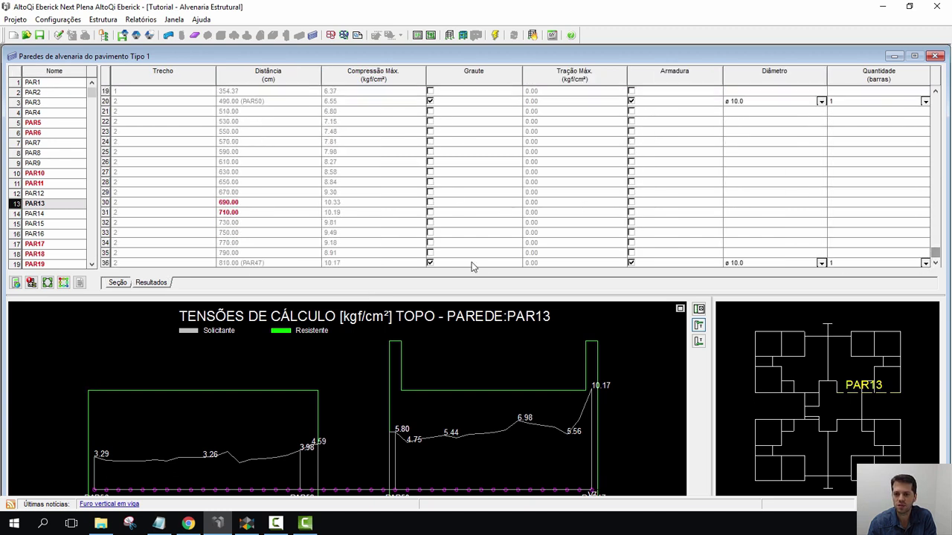
{"action": "left_click", "coordinate": [430, 263]}
{"action": "left_click", "coordinate": [430, 101]}
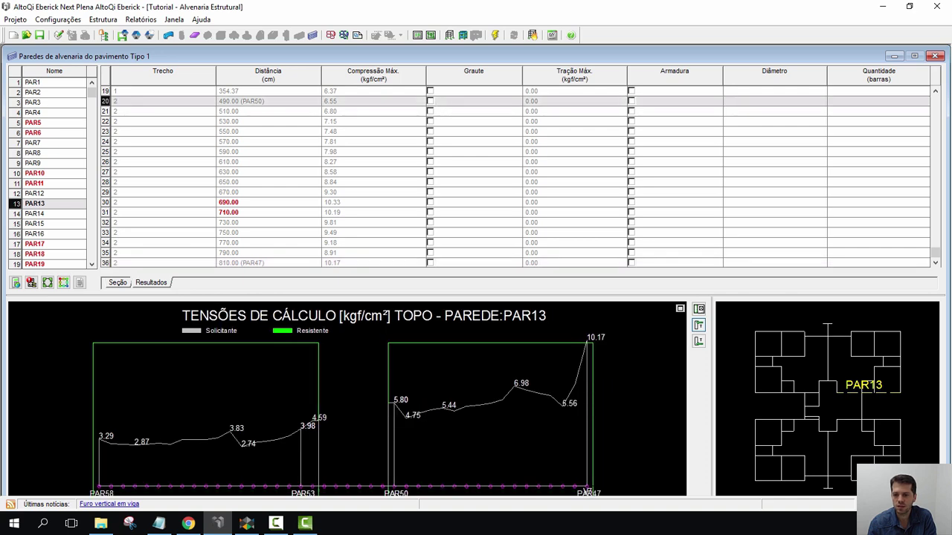
Read the design errors listed for wall PAR13 and close the list.
{"action": "left_click", "coordinate": [30, 283]}
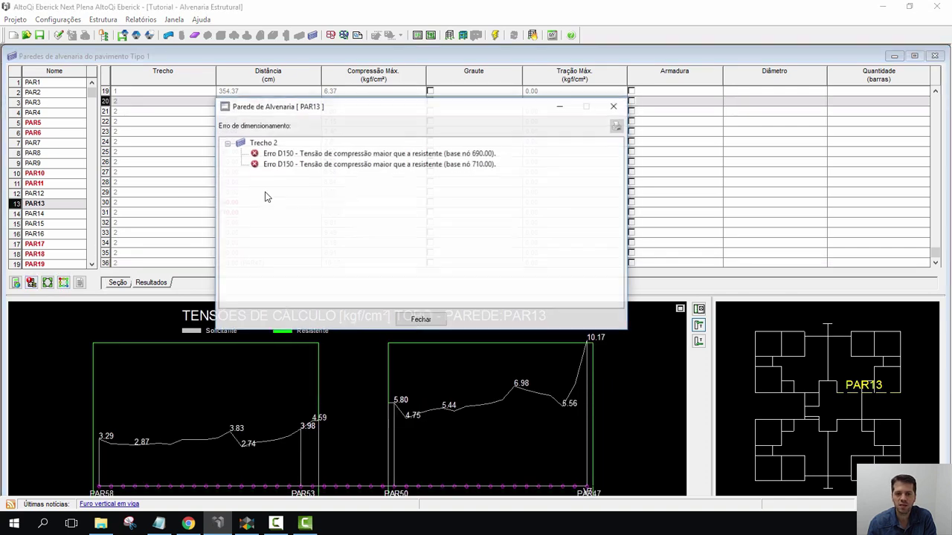
{"action": "left_click", "coordinate": [394, 165]}
{"action": "left_click", "coordinate": [421, 319]}
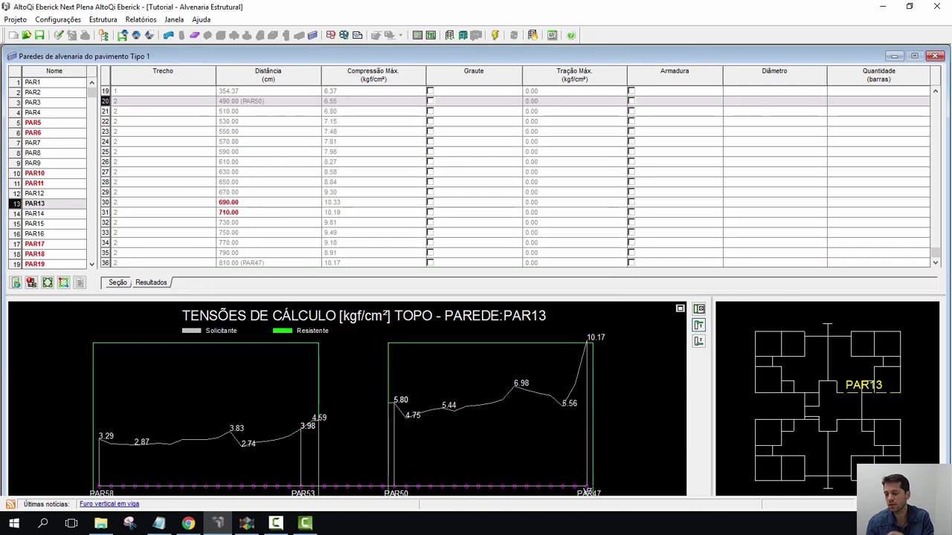
Open the Tipo 1 masonry wall diagram and examine the compression envelope of the top stresses around the central hall.
{"action": "left_click", "coordinate": [64, 283]}
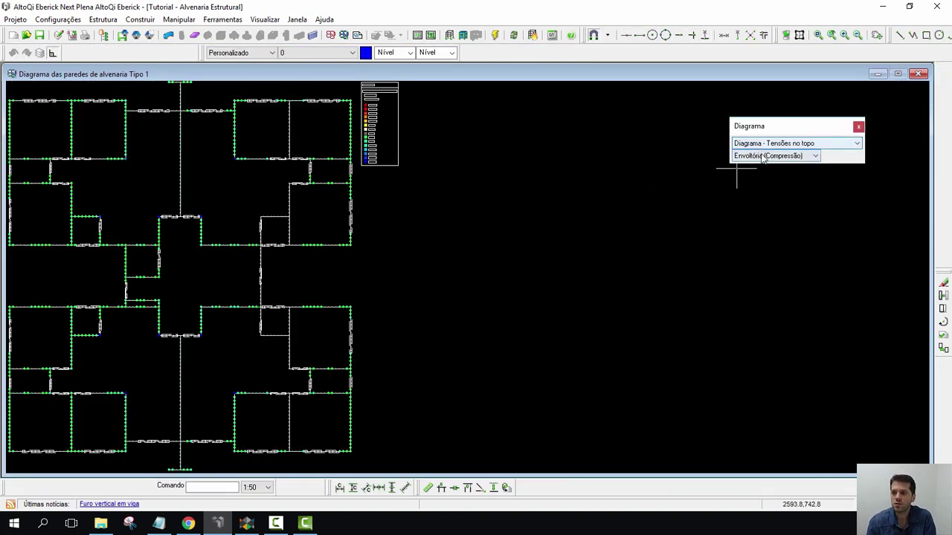
{"action": "left_click", "coordinate": [769, 143]}
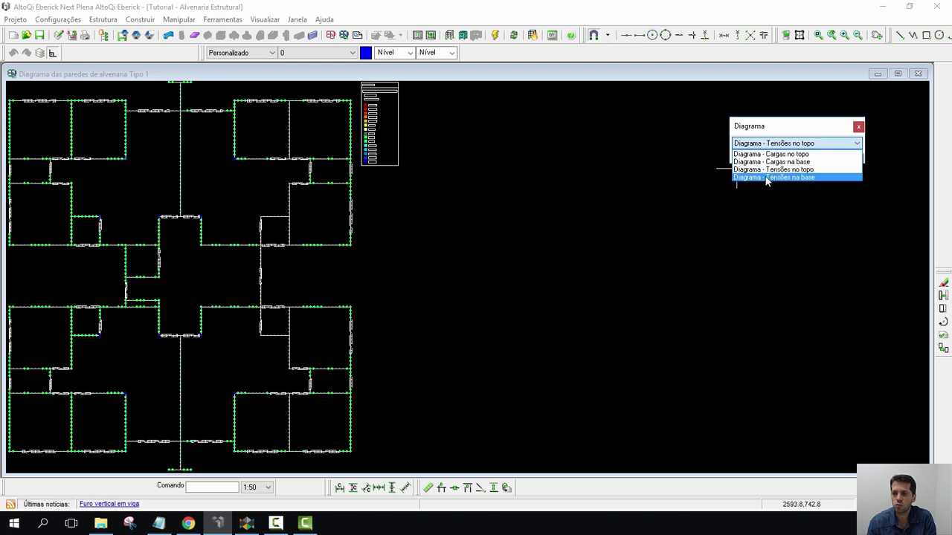
{"action": "scroll", "coordinate": [132, 153], "scroll_direction": "up", "scroll_amount": 2}
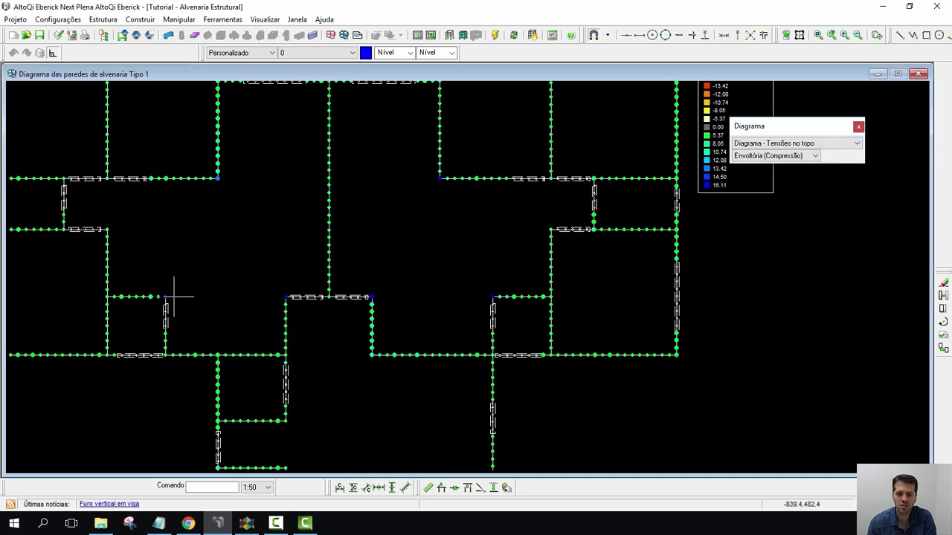
{"action": "middle_click_drag", "start_coordinate": [474, 317], "coordinate": [488, 229]}
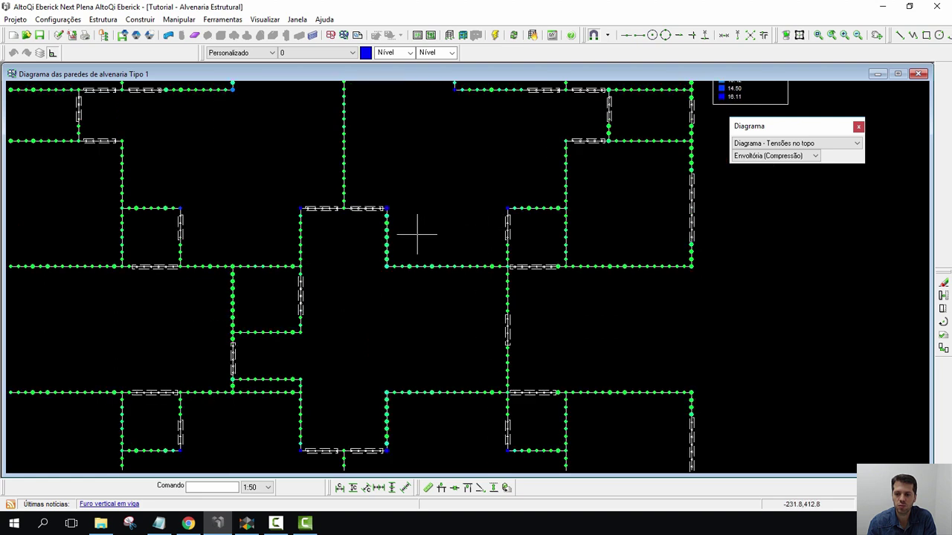
Switch the wall diagram to stresses at the base (Tensões na base) and examine the walls across the floor plan.
{"action": "left_click", "coordinate": [774, 143]}
{"action": "left_click", "coordinate": [773, 178]}
{"action": "middle_click_drag", "start_coordinate": [617, 206], "coordinate": [595, 240]}
{"action": "middle_click_drag", "start_coordinate": [453, 356], "coordinate": [501, 315]}
{"action": "scroll", "coordinate": [482, 303], "scroll_direction": "down", "scroll_amount": 2}
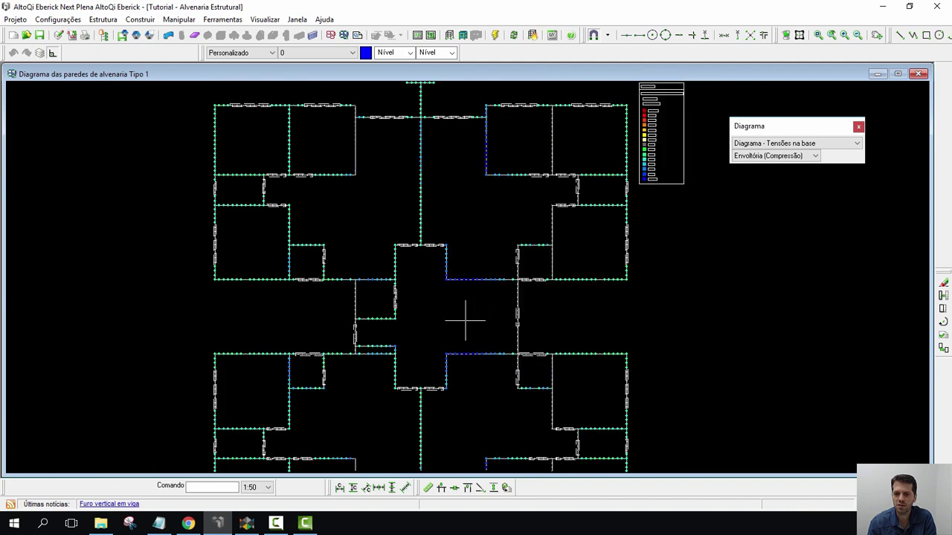
Examine the base compression stresses around the central hall and the whole floor, and close the Tipo 1 wall diagram.
{"action": "scroll", "coordinate": [470, 344], "scroll_direction": "up", "scroll_amount": 2}
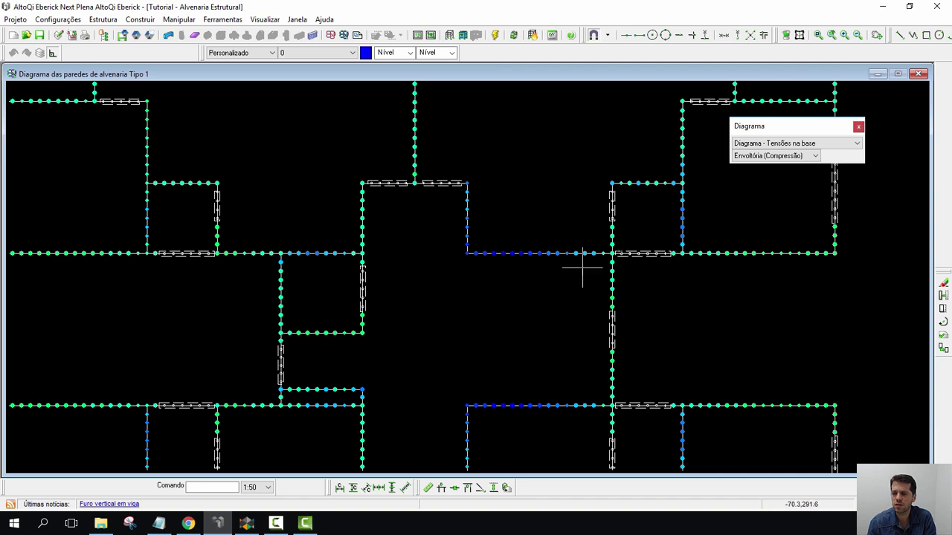
{"action": "scroll", "coordinate": [438, 276], "scroll_direction": "down", "scroll_amount": 3}
{"action": "scroll", "coordinate": [424, 279], "scroll_direction": "up", "scroll_amount": 3}
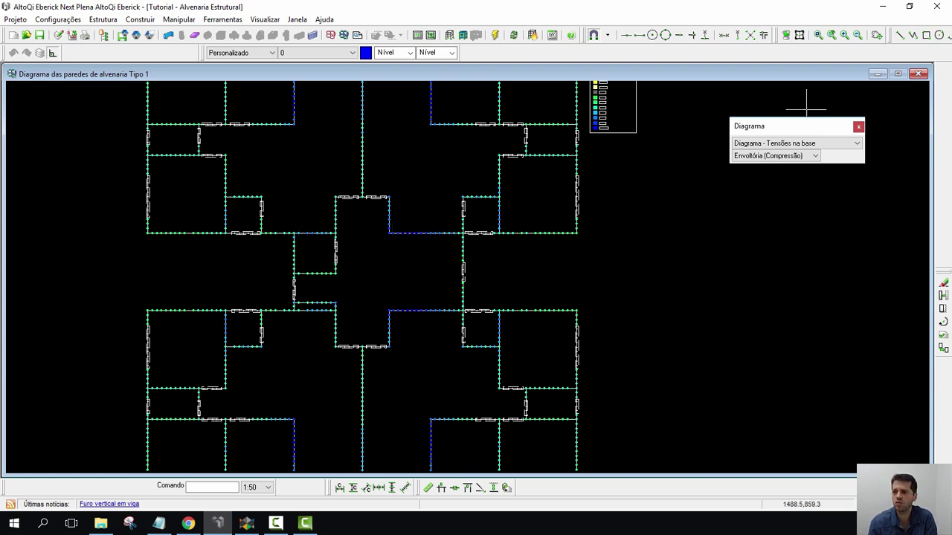
{"action": "left_click", "coordinate": [919, 74]}
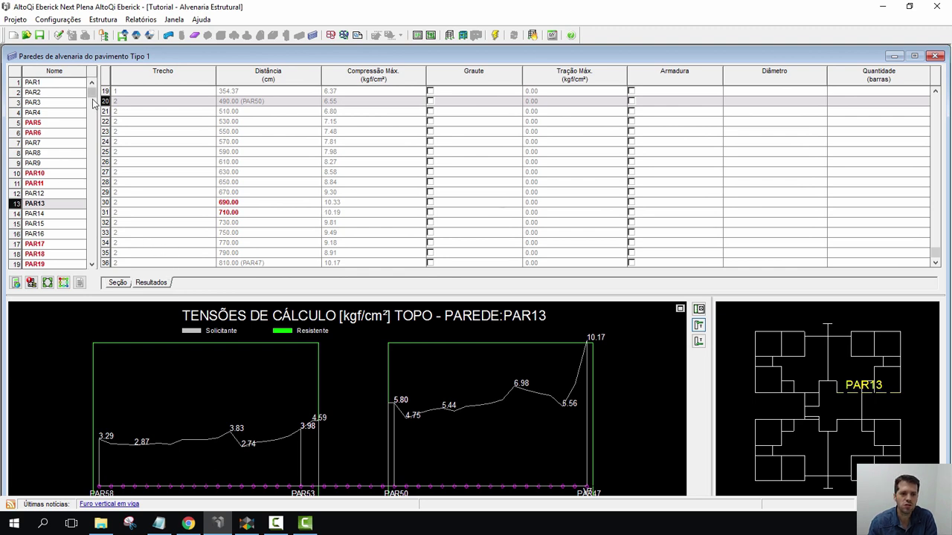
Re-enable the grout at the PAR47 point (810 cm) of wall PAR13 and open the materials and durability settings.
{"action": "left_click_drag", "start_coordinate": [92, 92], "coordinate": [82, 235]}
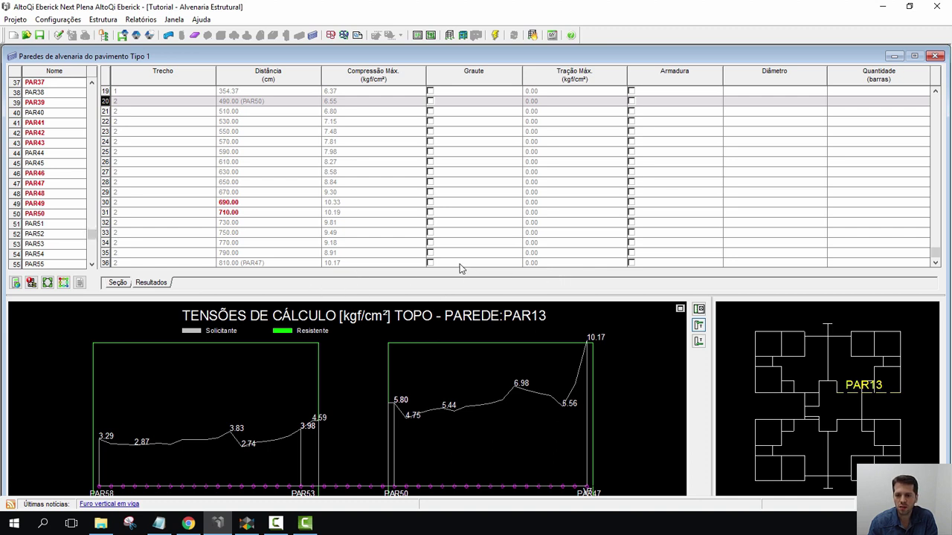
{"action": "left_click", "coordinate": [429, 263]}
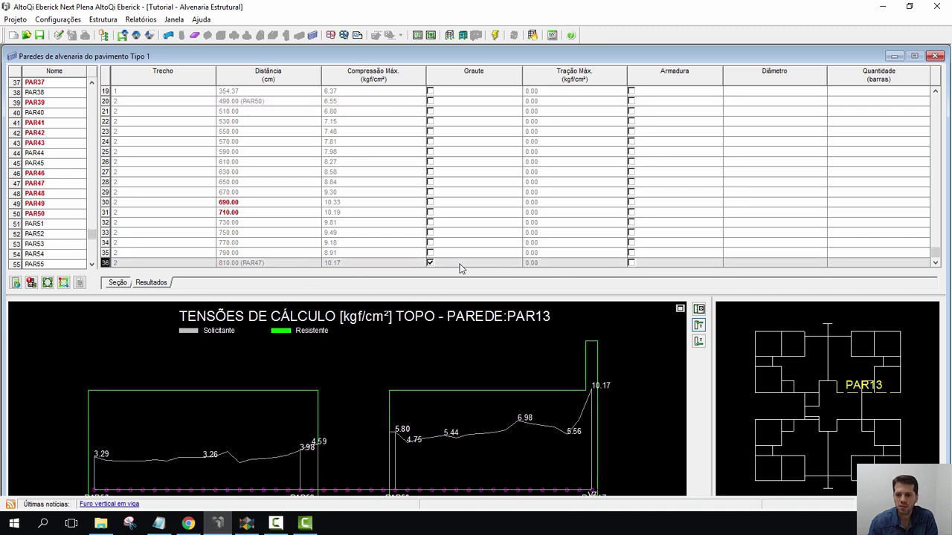
{"action": "left_click", "coordinate": [58, 19]}
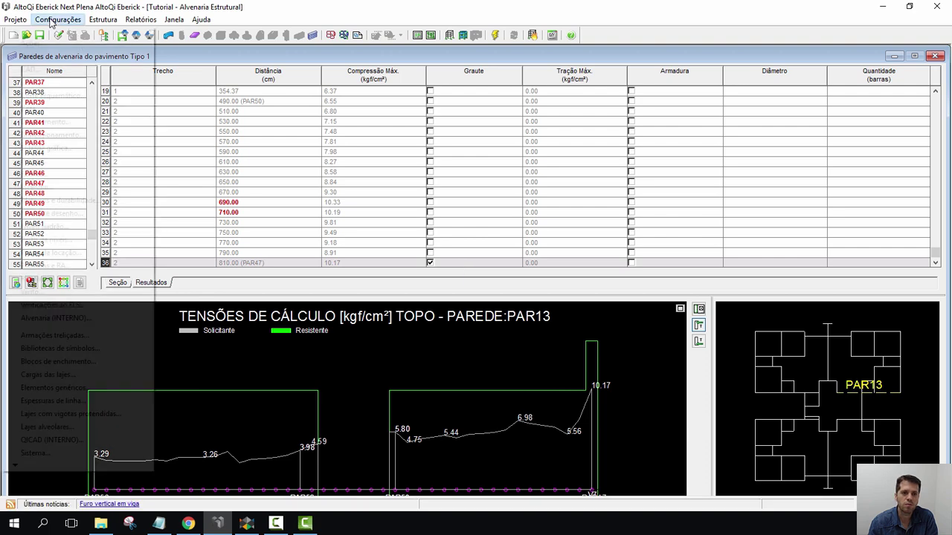
{"action": "left_click", "coordinate": [60, 201]}
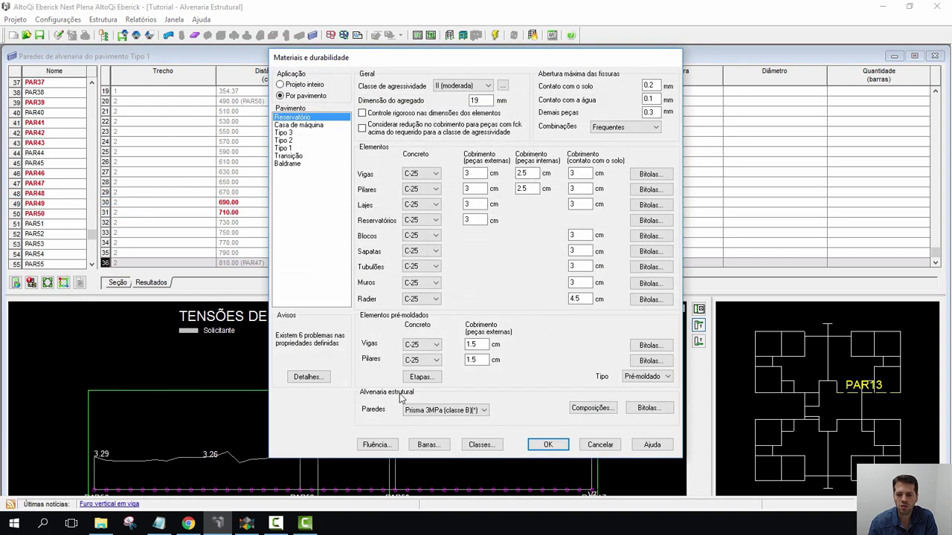
{"action": "left_click", "coordinate": [452, 414]}
{"action": "left_click", "coordinate": [451, 433]}
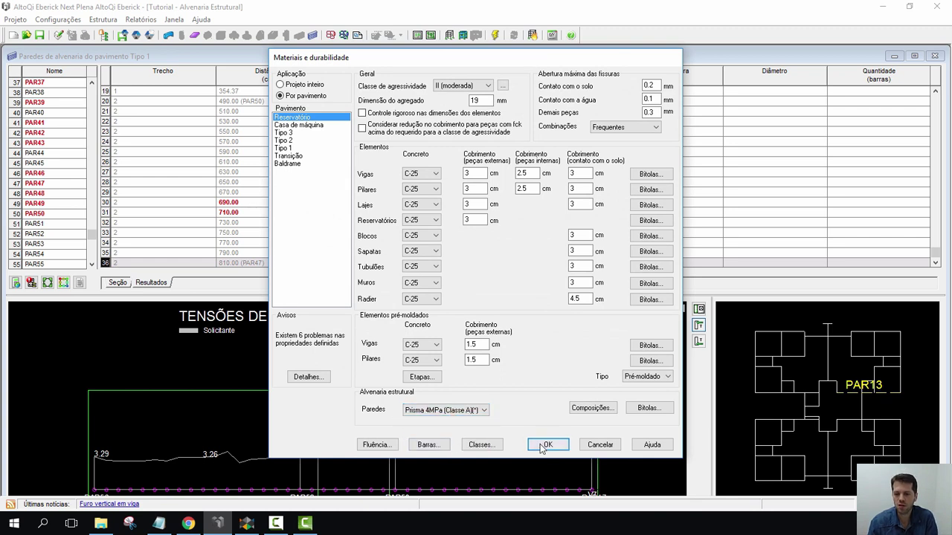
{"action": "left_click", "coordinate": [444, 409]}
{"action": "left_click", "coordinate": [446, 422]}
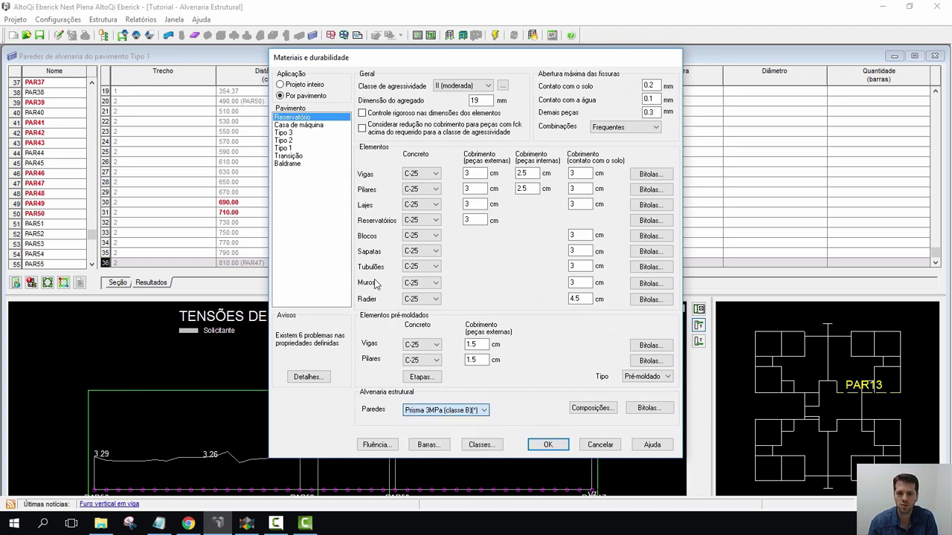
Set the Tipo 1 structural masonry walls to Prisma 4MPa (Classe A), apply without checking the listed problems, and recalculate the floor's walls.
{"action": "left_click", "coordinate": [290, 149]}
{"action": "left_click", "coordinate": [467, 411]}
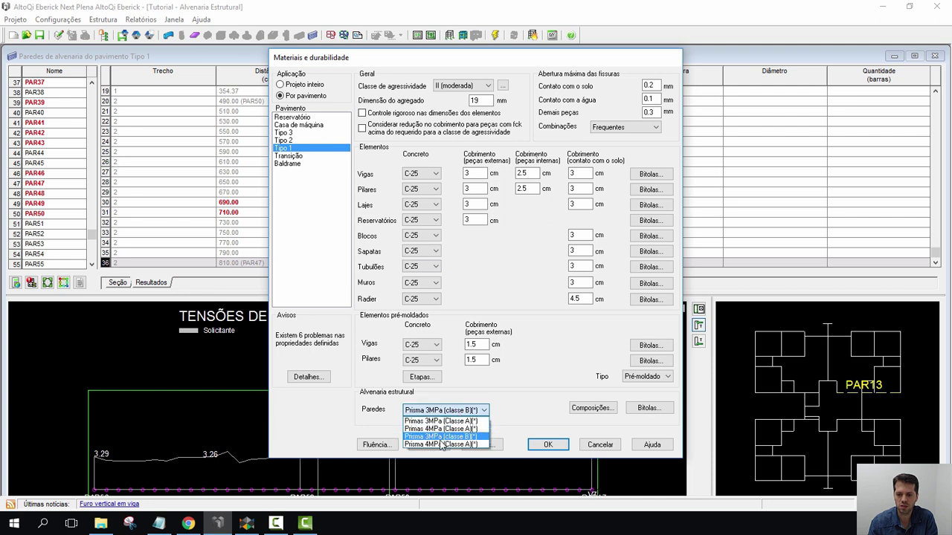
{"action": "left_click", "coordinate": [439, 449]}
{"action": "left_click", "coordinate": [548, 445]}
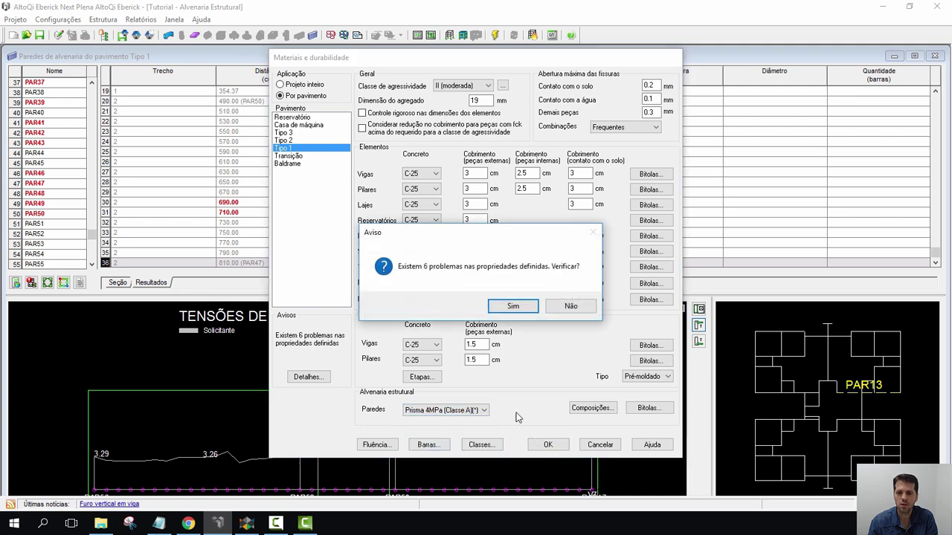
{"action": "left_click", "coordinate": [569, 304]}
{"action": "left_click", "coordinate": [15, 282]}
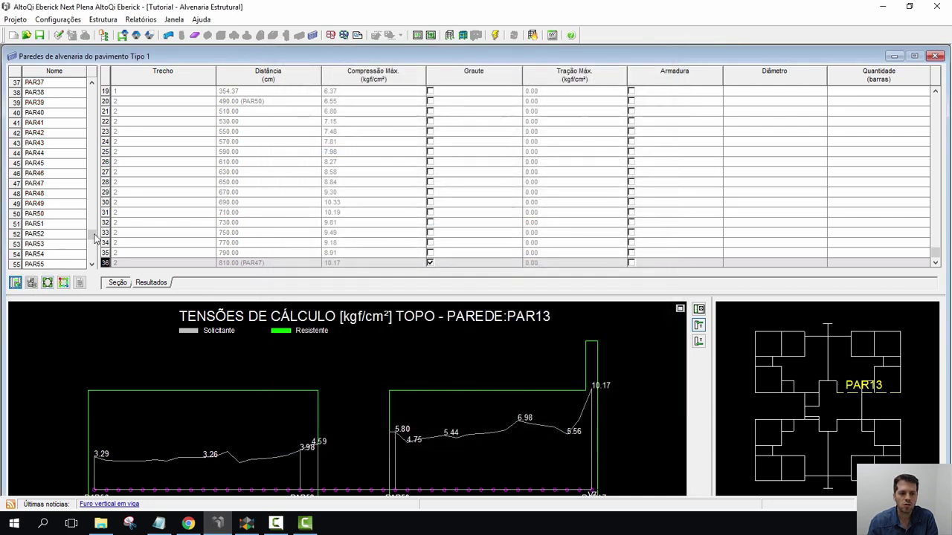
Check the Tipo 1 wall list, the base stresses of PAR13, the top and base stresses of PAR31, and the elevation of PAR5.
{"action": "left_click_drag", "start_coordinate": [92, 236], "coordinate": [93, 251]}
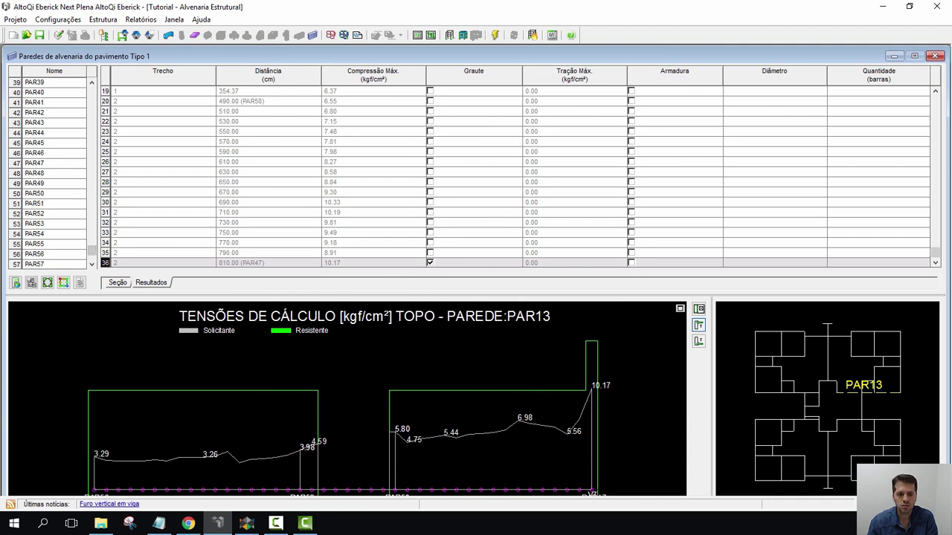
{"action": "left_click", "coordinate": [698, 341]}
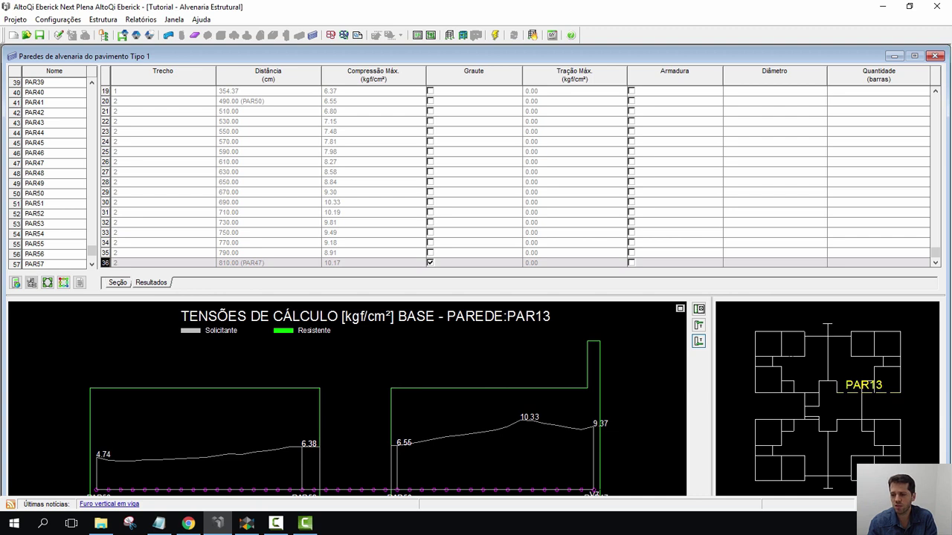
{"action": "left_click", "coordinate": [790, 356]}
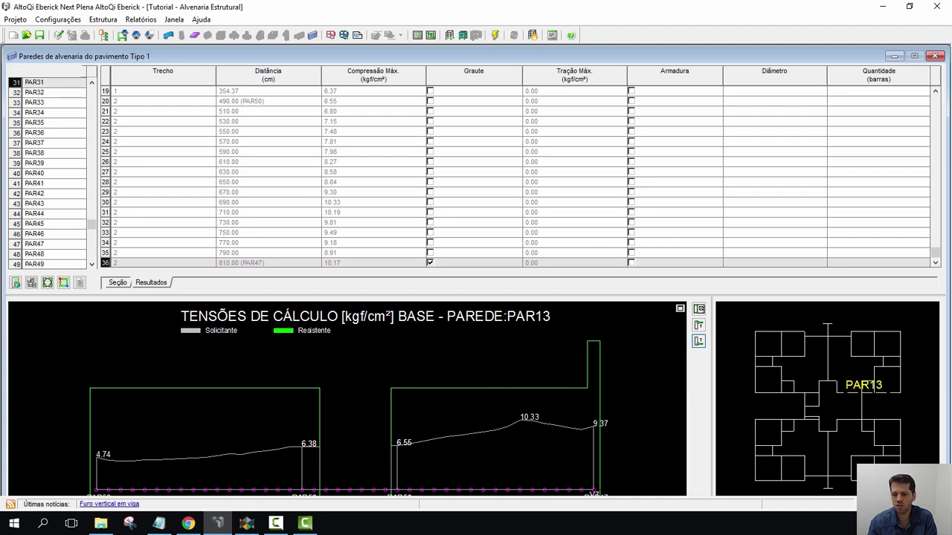
{"action": "left_click", "coordinate": [700, 328]}
{"action": "left_click", "coordinate": [699, 342]}
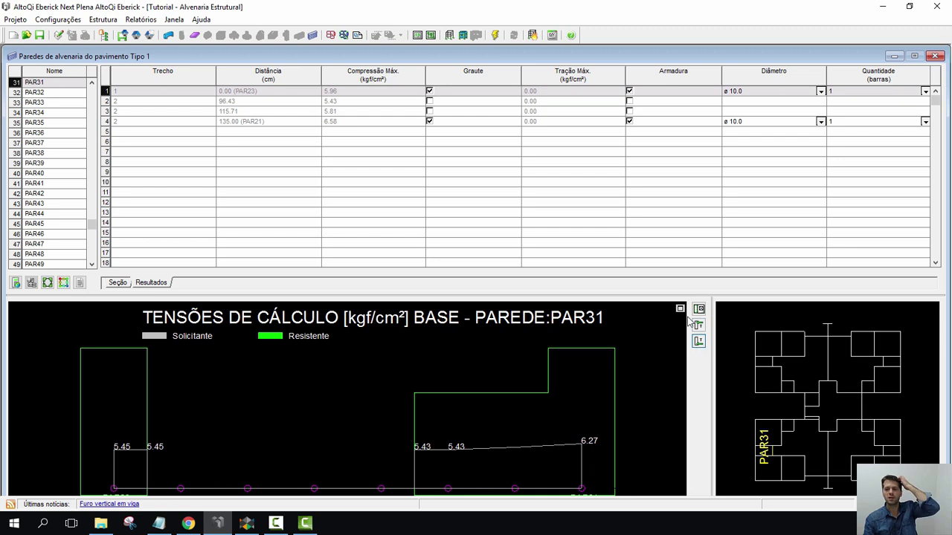
{"action": "left_click", "coordinate": [699, 308]}
{"action": "left_click", "coordinate": [790, 355]}
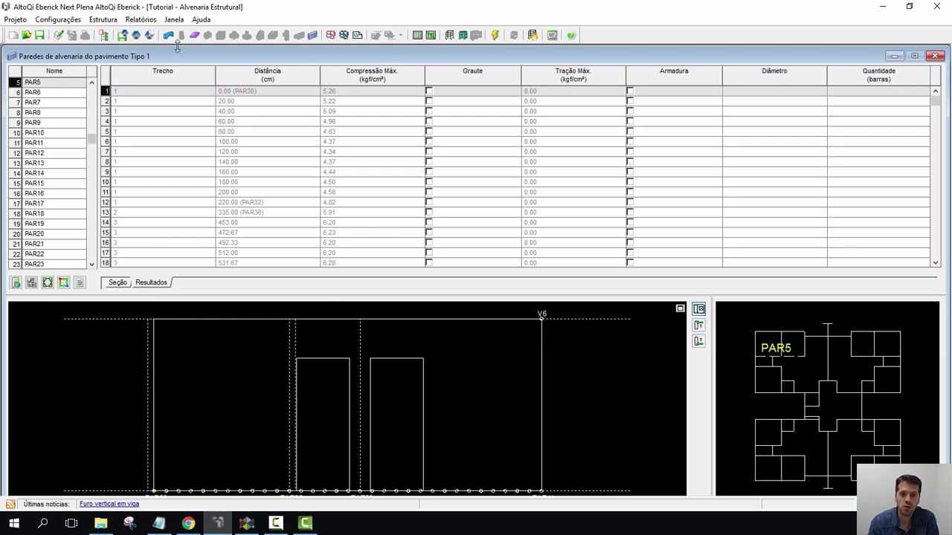
Close the Tipo 1 walls, open the masonry walls of the Tipo 2 floor and calculate them.
{"action": "left_click", "coordinate": [935, 56]}
{"action": "left_click", "coordinate": [59, 128]}
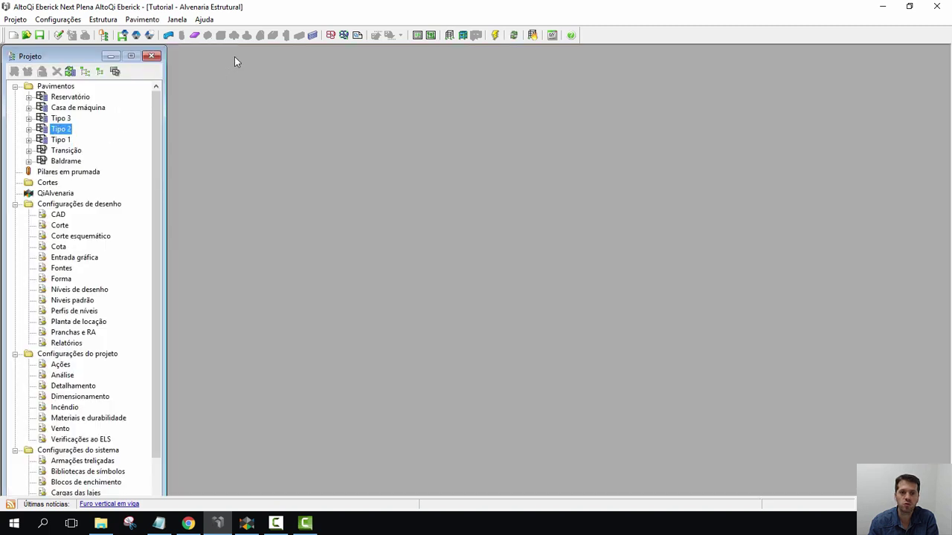
{"action": "left_click", "coordinate": [313, 35]}
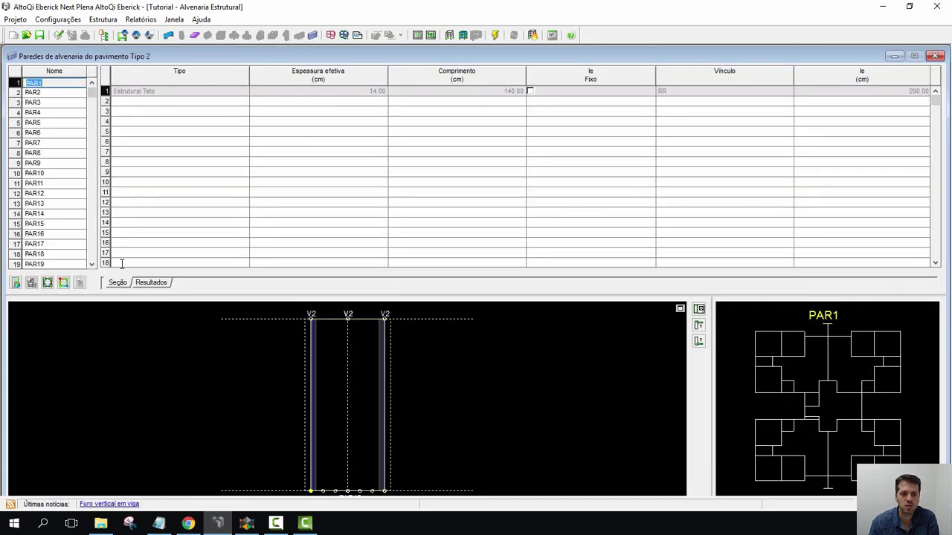
{"action": "left_click", "coordinate": [16, 282]}
Examine Tipo 2 walls PAR10 and PAR11, including PAR11's base stresses, and compare the top and base stresses of PAR13.
{"action": "left_click", "coordinate": [45, 173]}
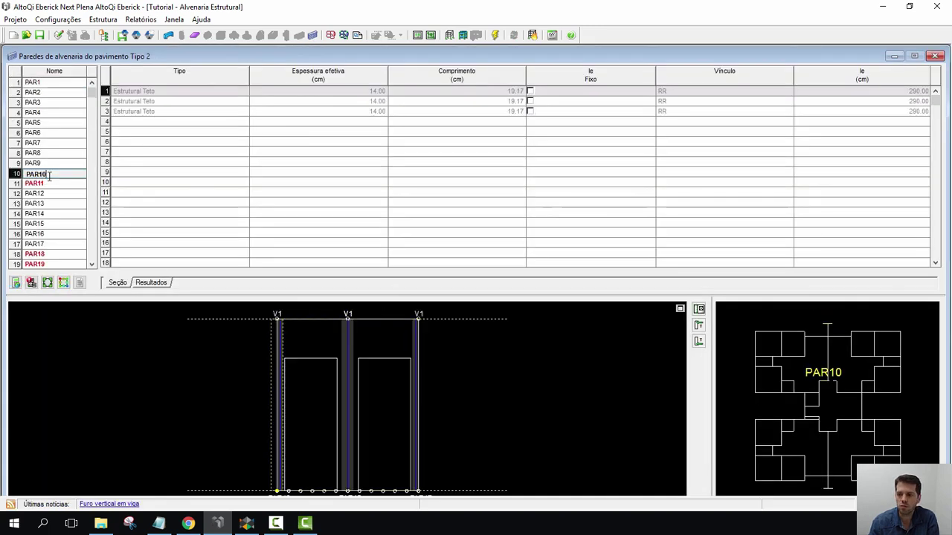
{"action": "left_click", "coordinate": [45, 184]}
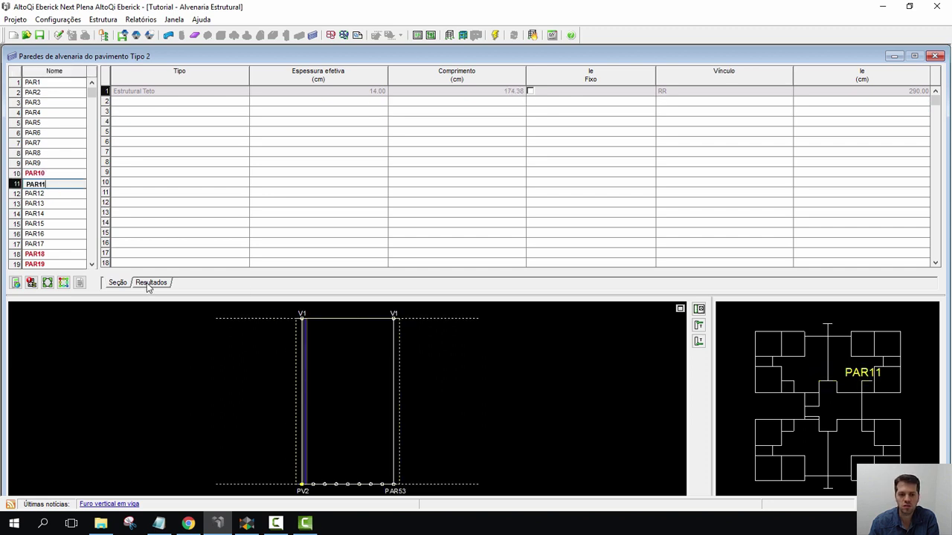
{"action": "left_click", "coordinate": [699, 341]}
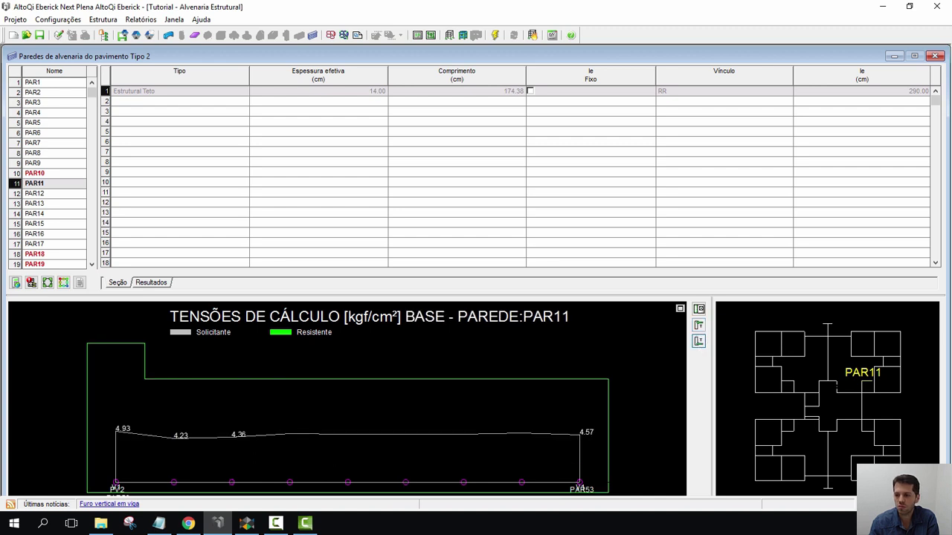
{"action": "left_click", "coordinate": [850, 389]}
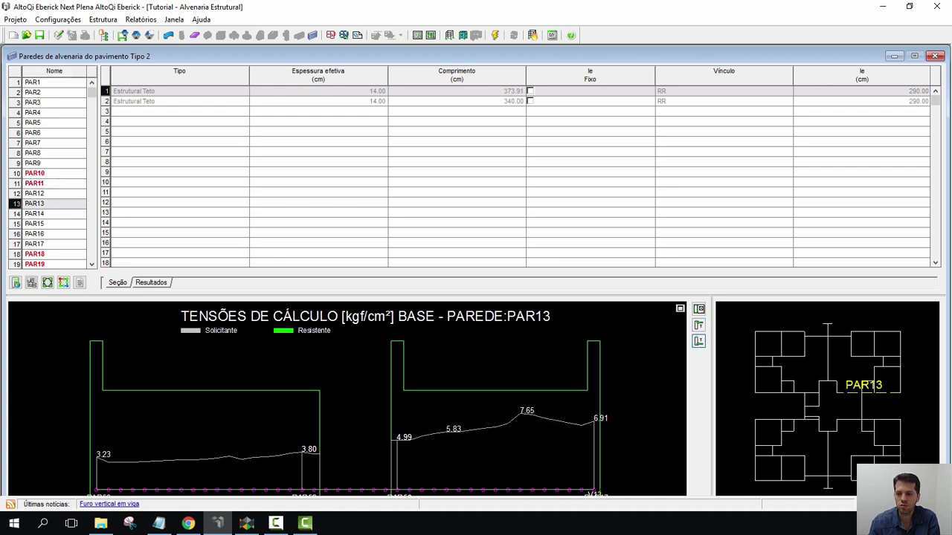
{"action": "left_click", "coordinate": [699, 325]}
{"action": "left_click", "coordinate": [698, 342]}
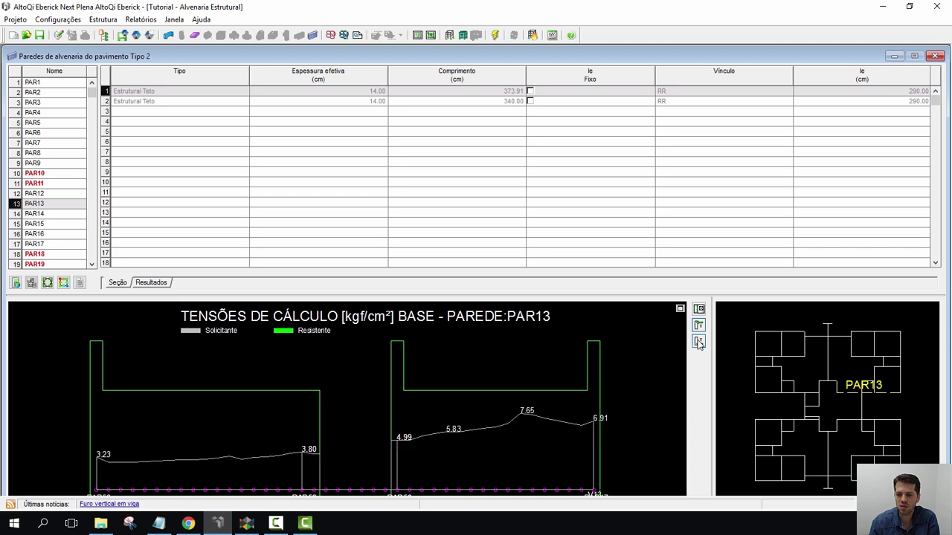
Read the design errors of Tipo 2 wall PAR11, close the list and view the wall's top stress diagram.
{"action": "left_click", "coordinate": [46, 183]}
{"action": "left_click", "coordinate": [32, 283]}
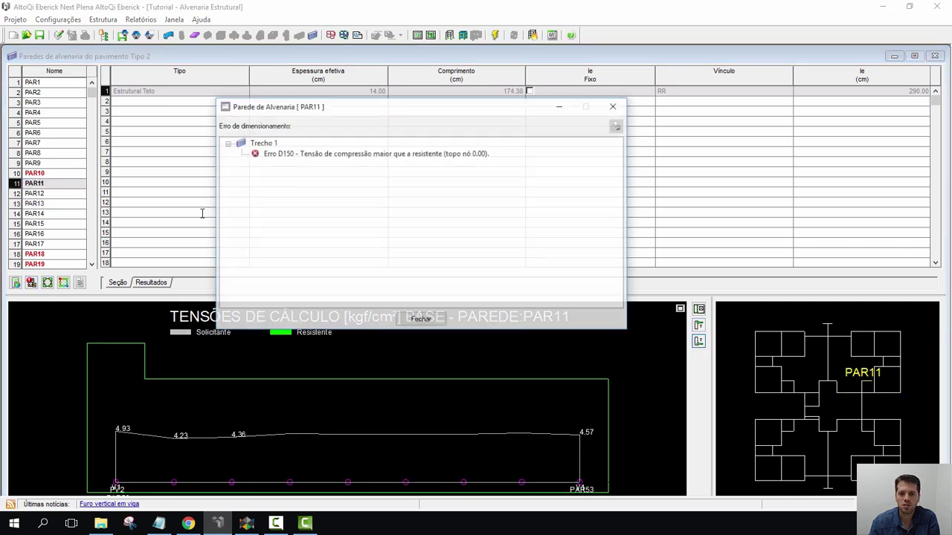
{"action": "left_click", "coordinate": [368, 154]}
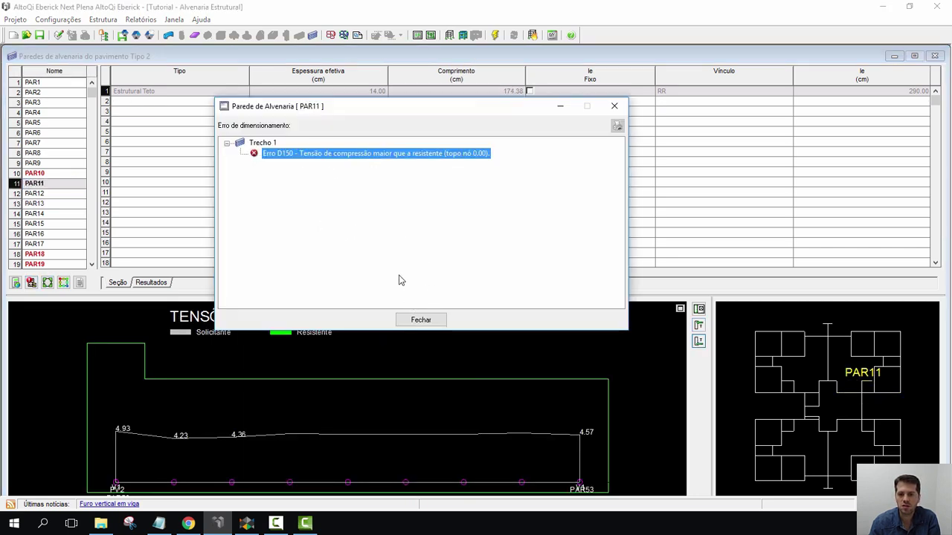
{"action": "left_click", "coordinate": [421, 319]}
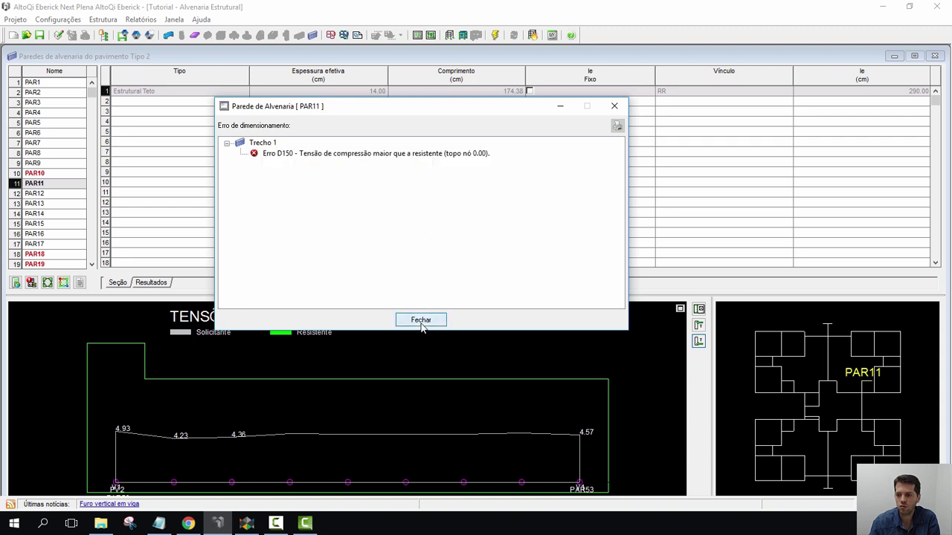
{"action": "left_click", "coordinate": [698, 325]}
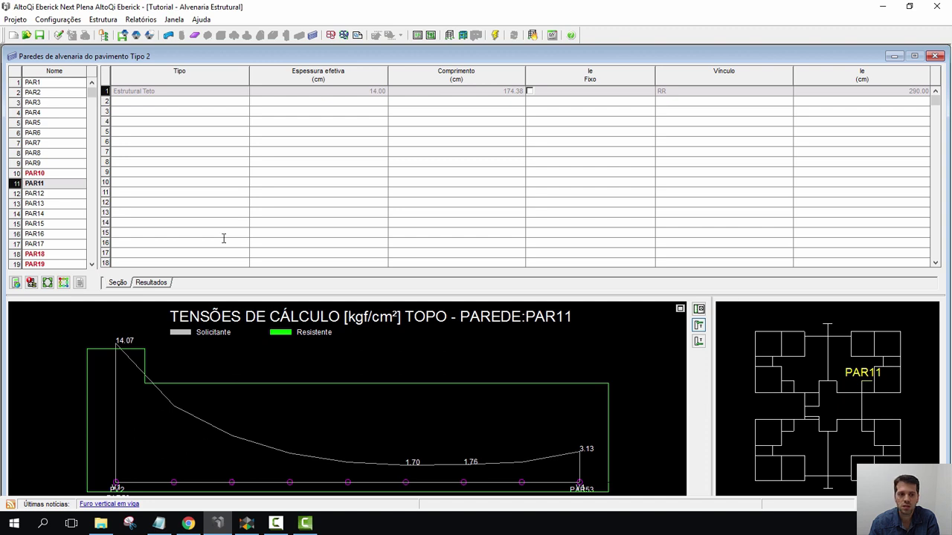
Close the Tipo 2 walls and reopen the masonry walls of the Tipo 1 floor.
{"action": "left_click", "coordinate": [935, 57]}
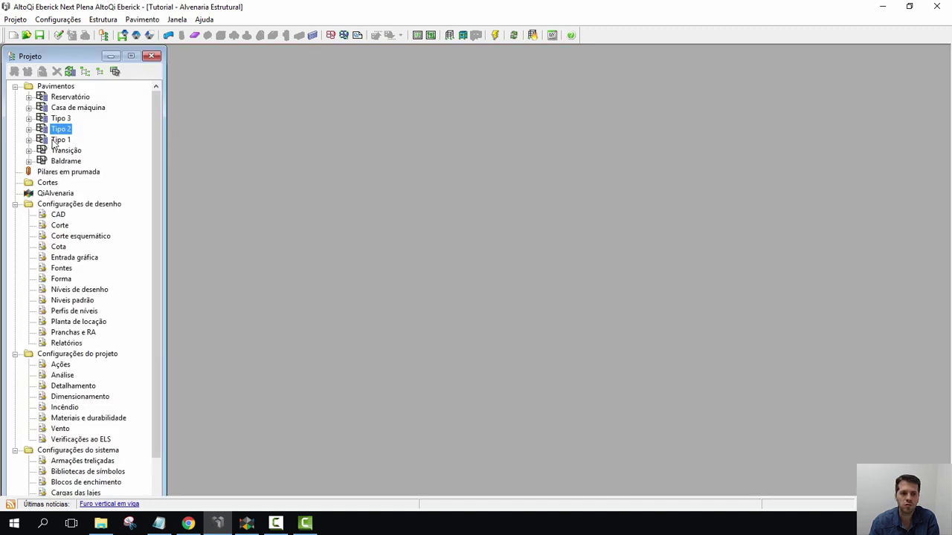
{"action": "left_click", "coordinate": [55, 140]}
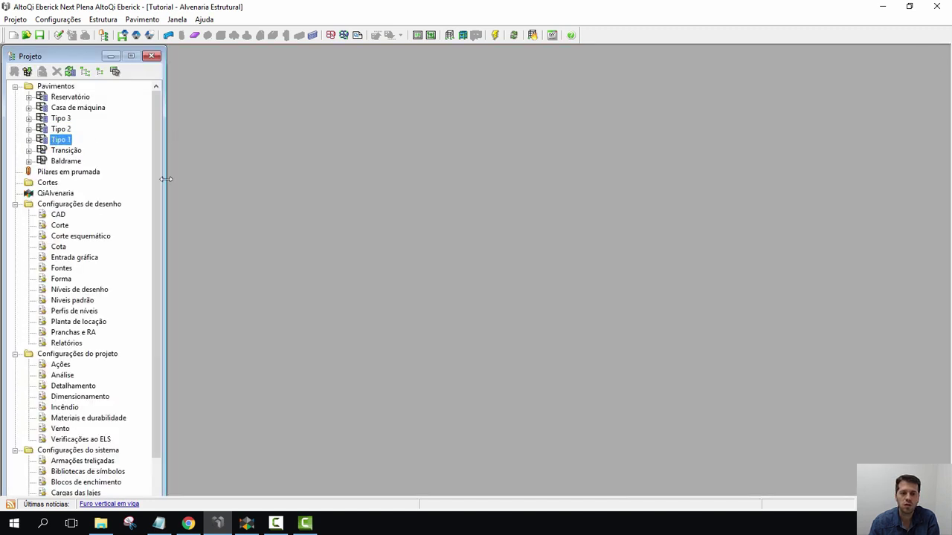
{"action": "left_click", "coordinate": [312, 35]}
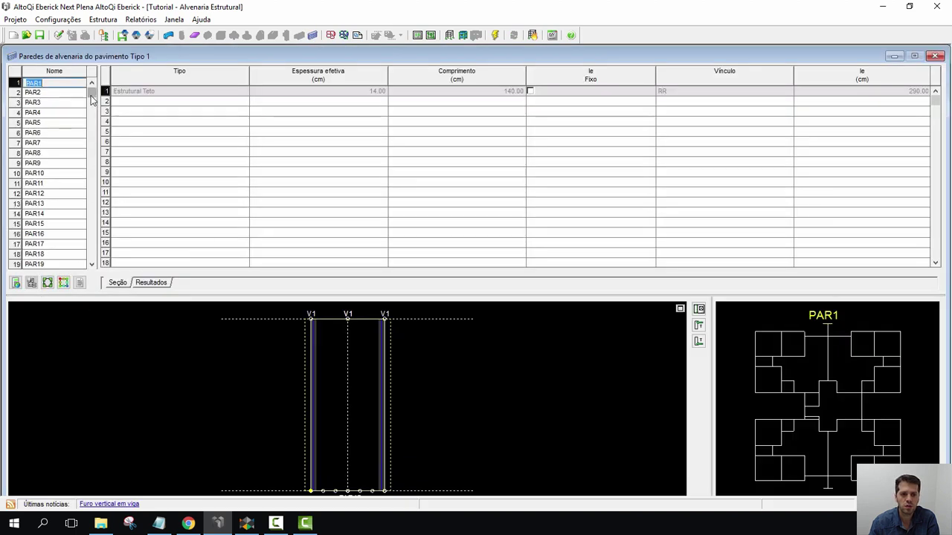
Select Tipo 1 wall PAR2 on the floor plan and view its results table and base stress diagram.
{"action": "left_click_drag", "start_coordinate": [92, 93], "coordinate": [92, 250]}
{"action": "left_click", "coordinate": [792, 355]}
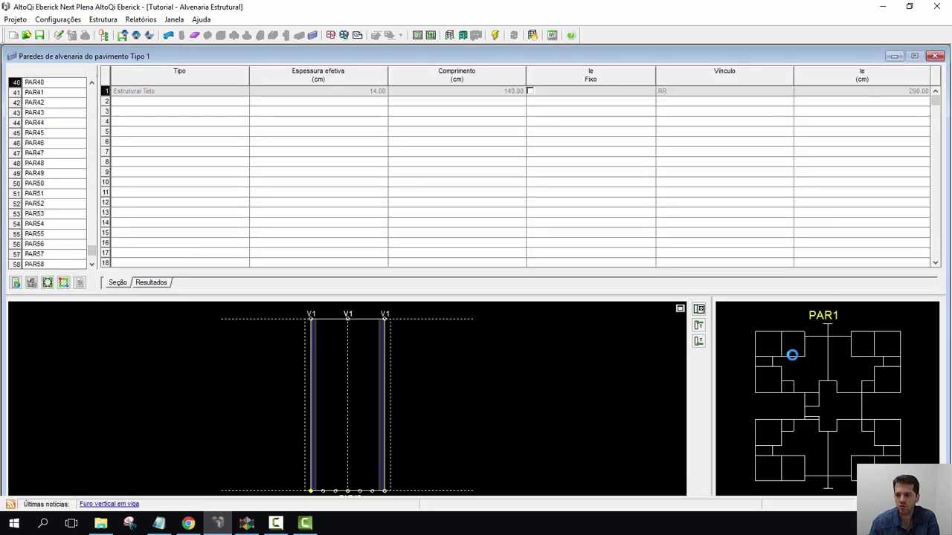
{"action": "left_click", "coordinate": [792, 331]}
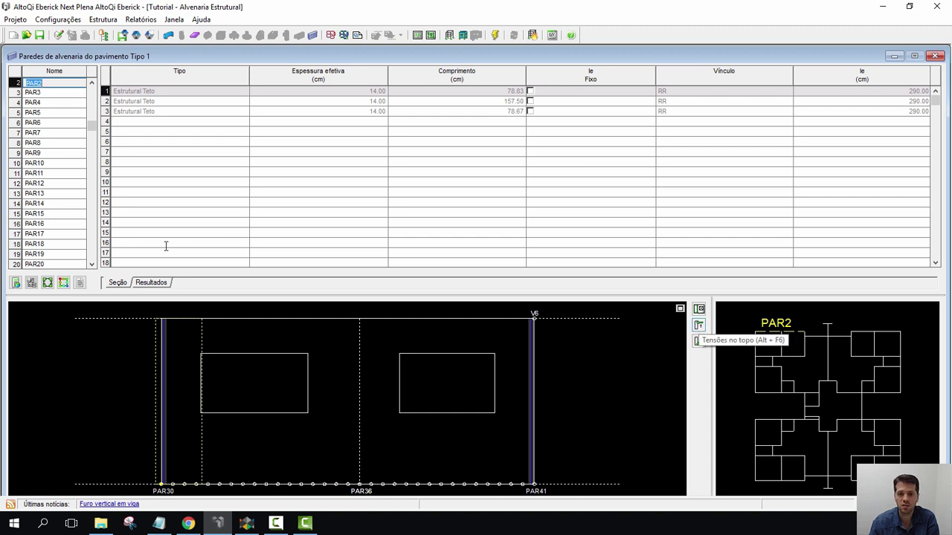
{"action": "left_click", "coordinate": [151, 283]}
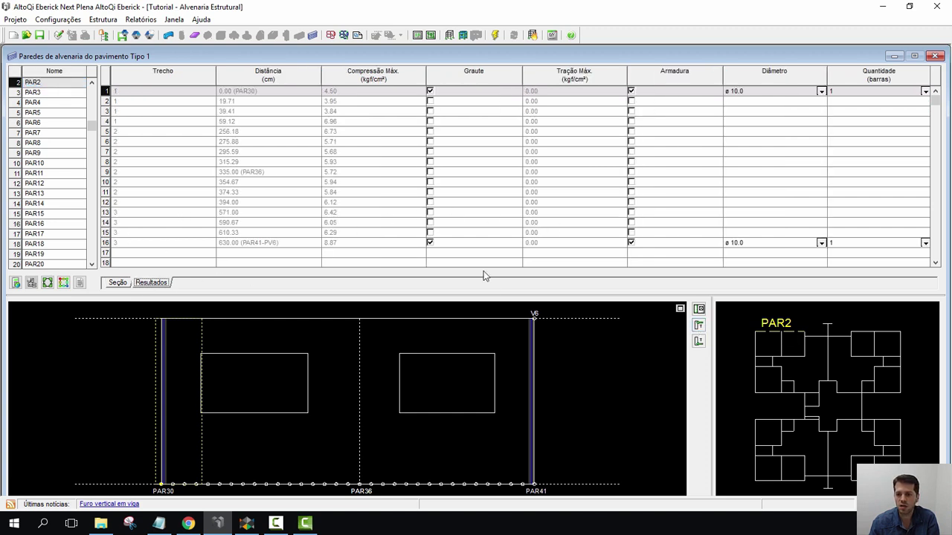
{"action": "left_click", "coordinate": [699, 342]}
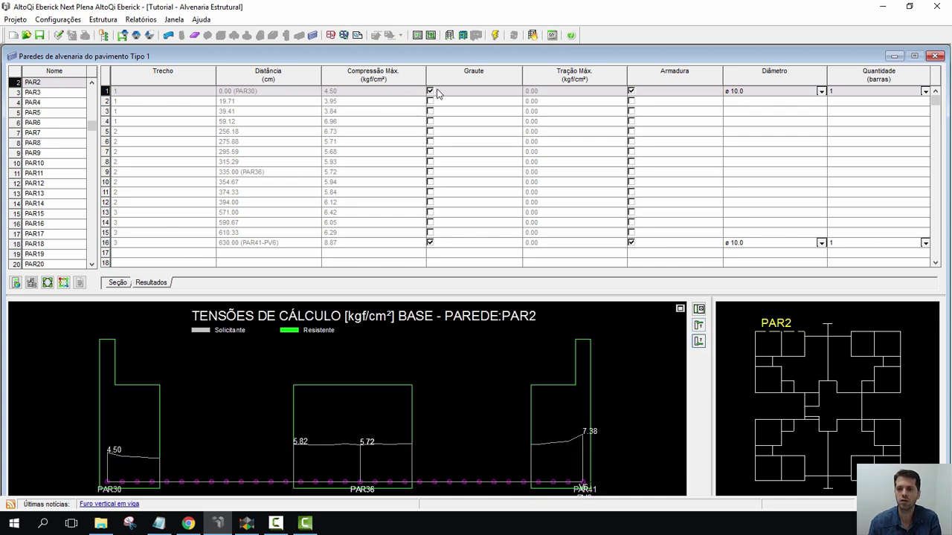
Open the Tipo 1 masonry wall diagram and view the top stresses under Envoltória (Tração).
{"action": "left_click", "coordinate": [793, 245]}
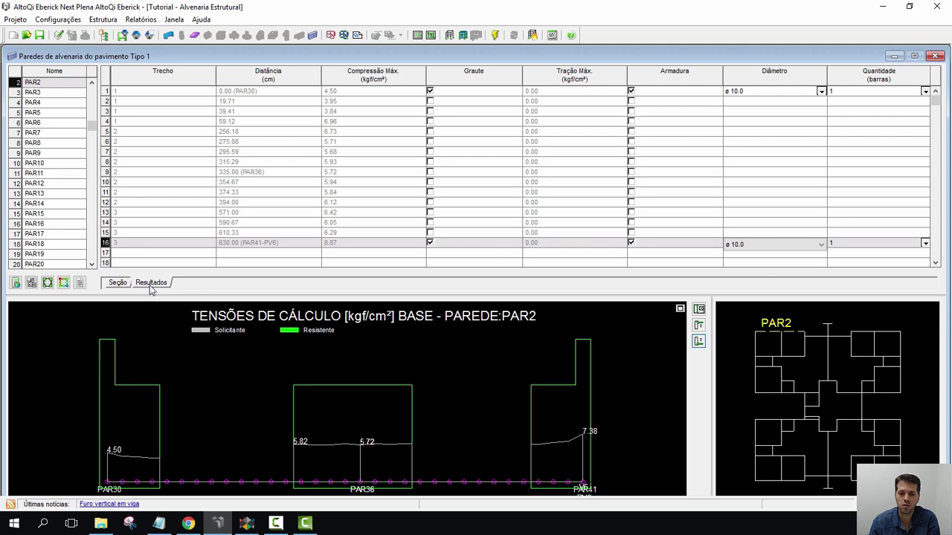
{"action": "left_click", "coordinate": [63, 282]}
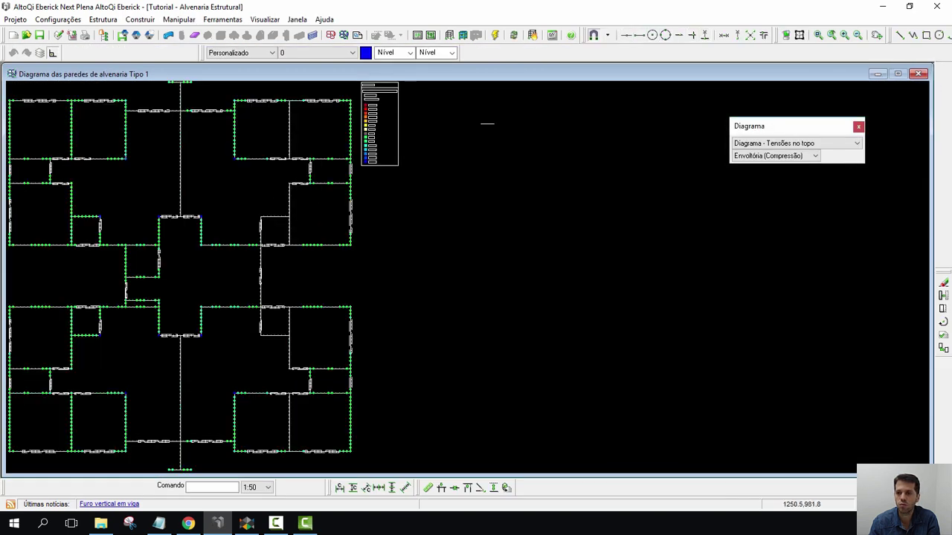
{"action": "left_click", "coordinate": [793, 143]}
{"action": "left_click", "coordinate": [792, 155]}
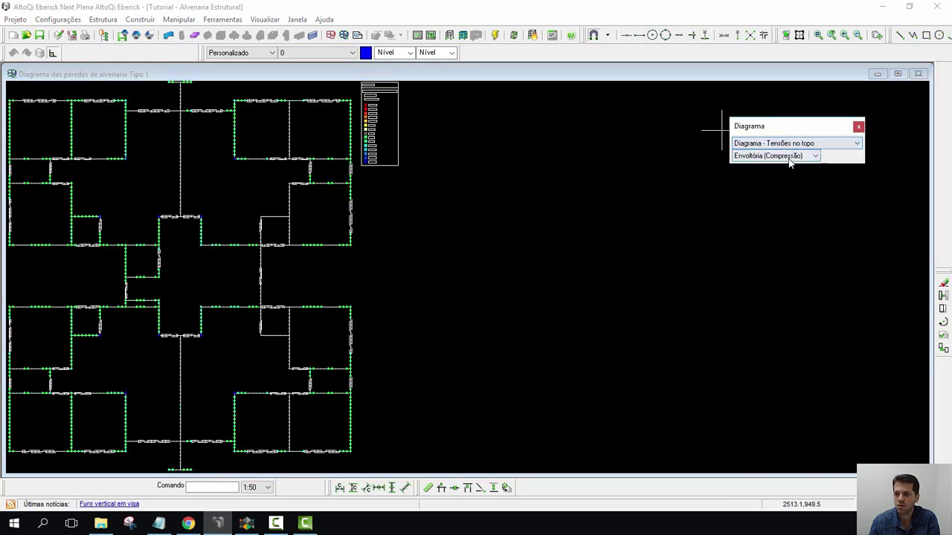
{"action": "left_click", "coordinate": [793, 155]}
{"action": "left_click", "coordinate": [766, 390]}
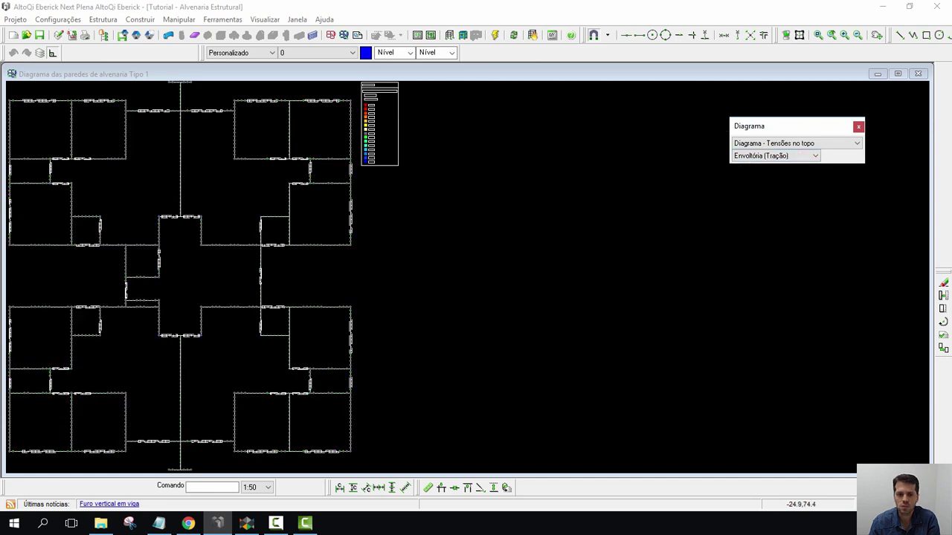
{"action": "scroll", "coordinate": [289, 137], "scroll_direction": "up", "scroll_amount": 4}
Switch the wall diagram to Tensões na base with Envoltória (Tração), inspect the floor plan and close the diagram.
{"action": "left_click", "coordinate": [793, 144]}
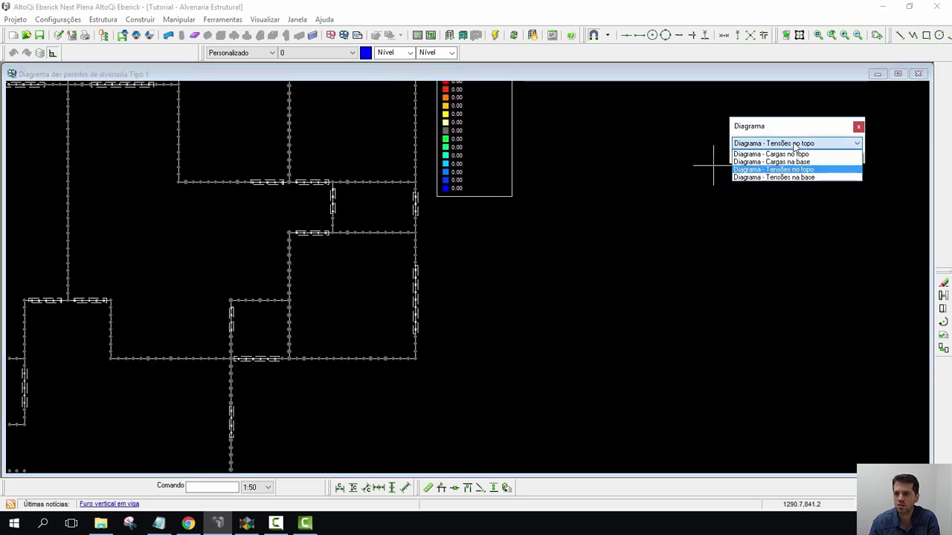
{"action": "left_click", "coordinate": [794, 177]}
{"action": "left_click", "coordinate": [792, 156]}
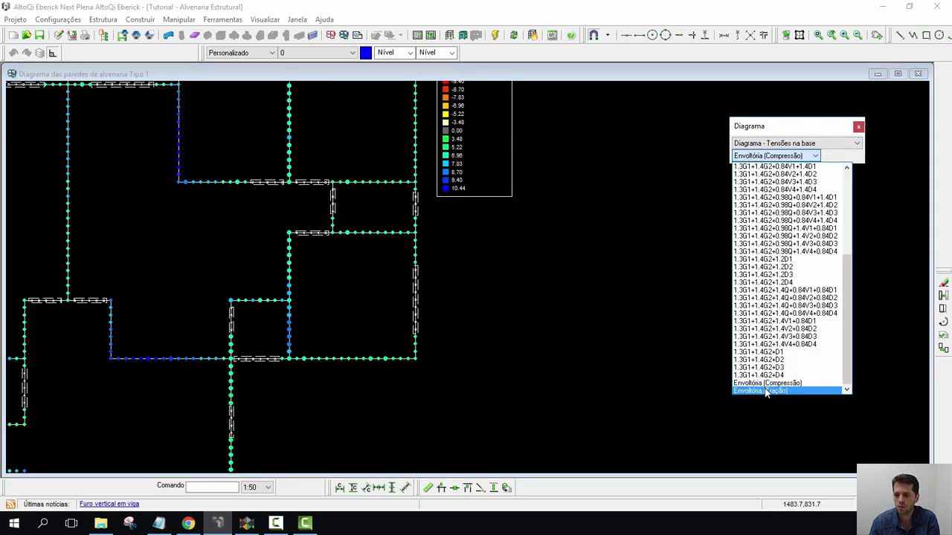
{"action": "left_click", "coordinate": [766, 390]}
{"action": "scroll", "coordinate": [417, 275], "scroll_direction": "down", "scroll_amount": 3}
{"action": "middle_click_drag", "start_coordinate": [418, 276], "coordinate": [448, 191]}
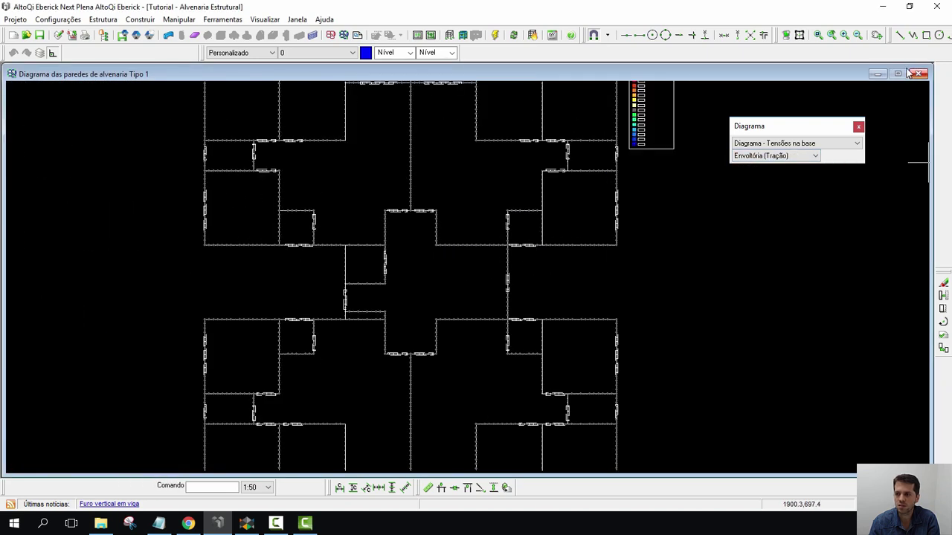
{"action": "left_click", "coordinate": [920, 74]}
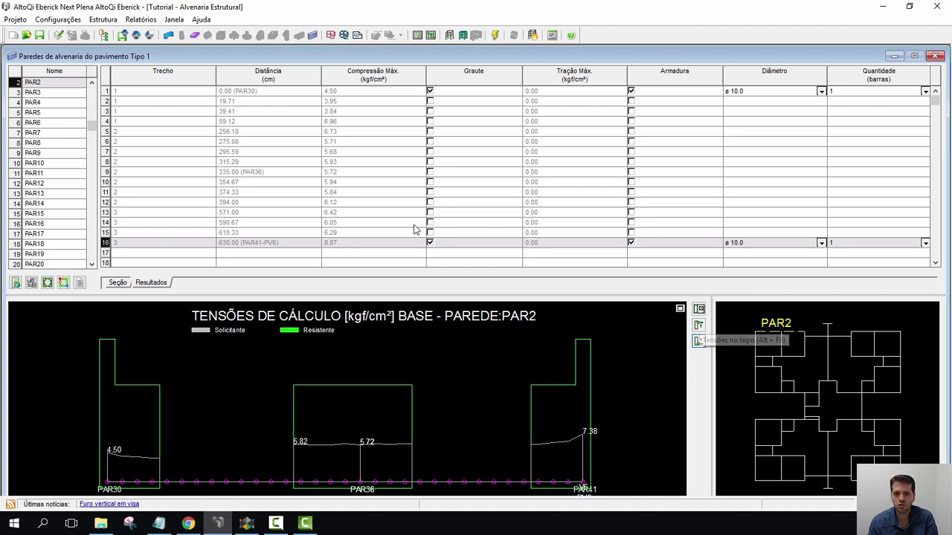
View the detailed calculation report of wall PAR2, and close it along with the Tipo 1 walls.
{"action": "left_click", "coordinate": [141, 19]}
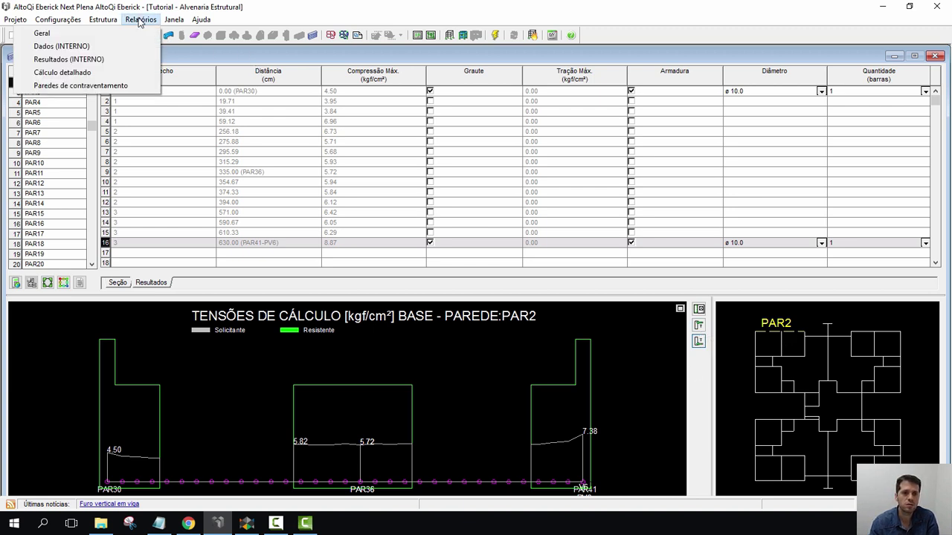
{"action": "left_click", "coordinate": [67, 72]}
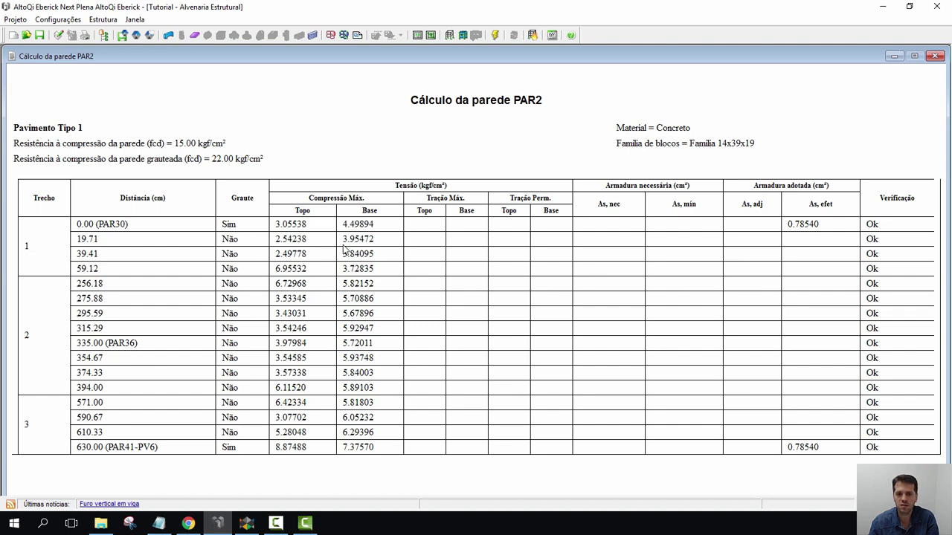
{"action": "left_click", "coordinate": [935, 56]}
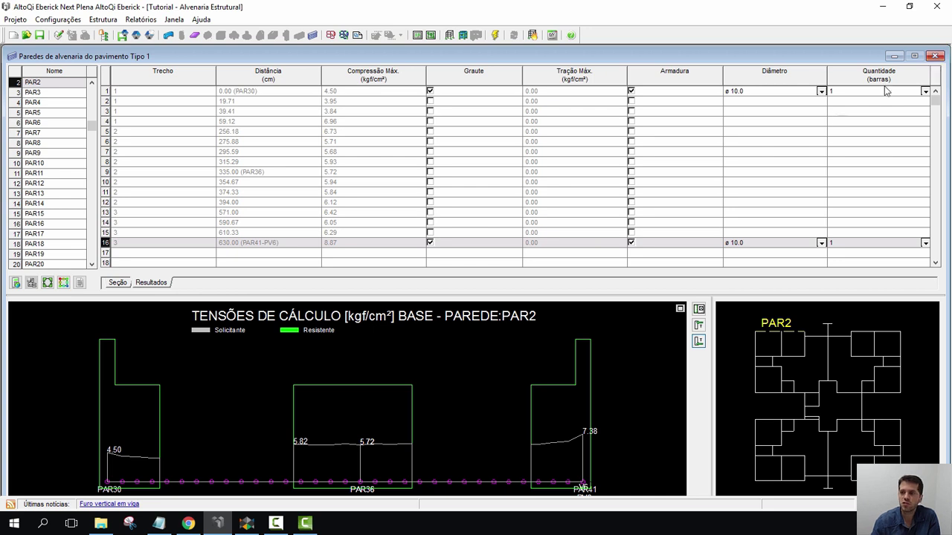
{"action": "left_click", "coordinate": [937, 56]}
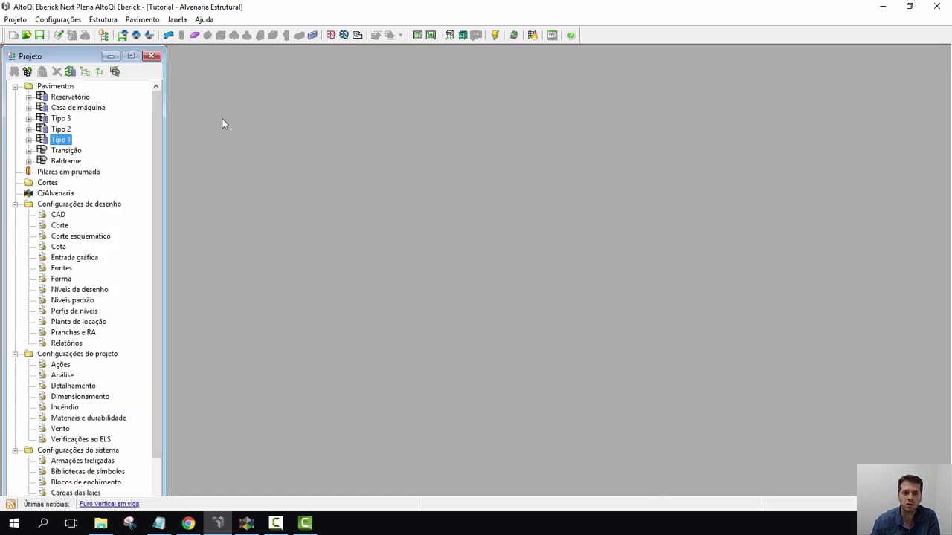
Switch to QiBuilder to show the Atualizar projeto de alvenaria option, and return to AltoQi Eberick.
{"action": "left_click", "coordinate": [247, 524]}
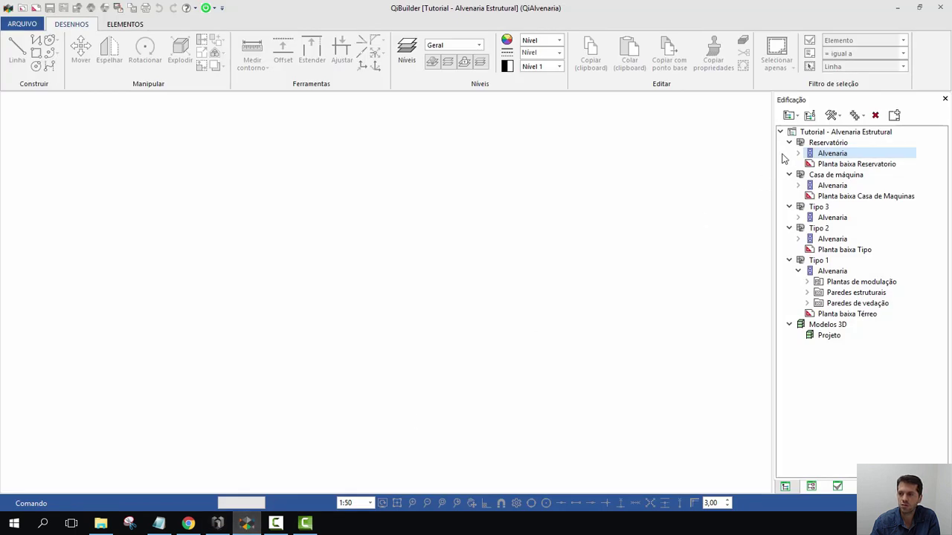
{"action": "left_click", "coordinate": [795, 117]}
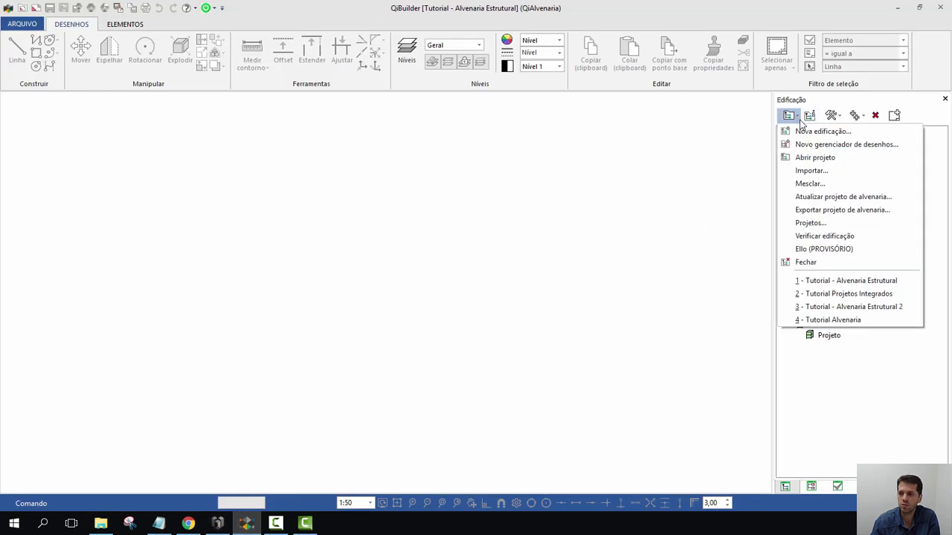
{"action": "left_click", "coordinate": [813, 197]}
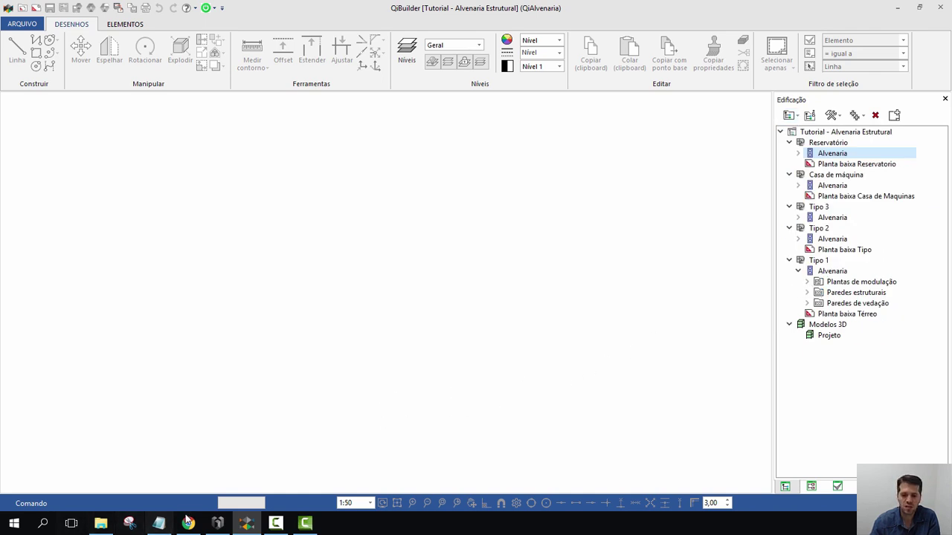
{"action": "left_click", "coordinate": [218, 523]}
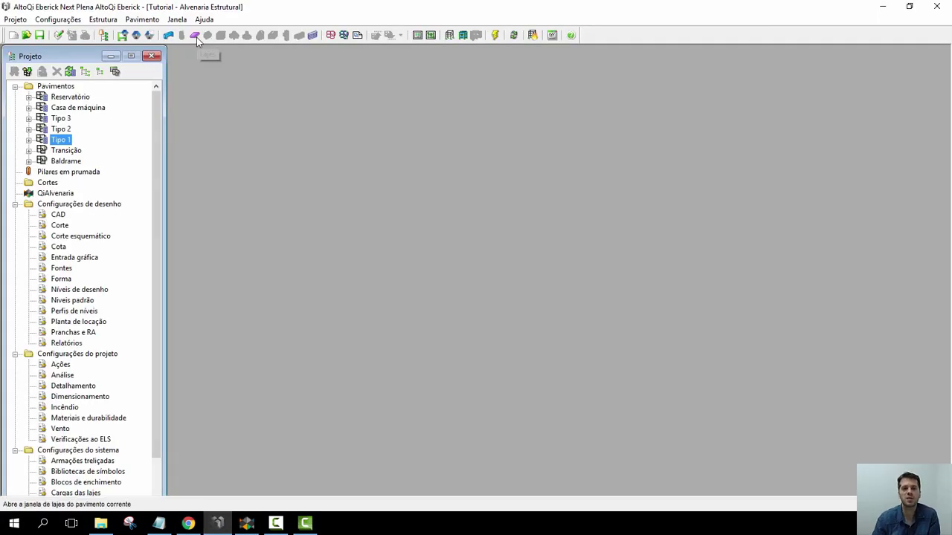
Open the Tipo 1 beams and view the design bending moments and reinforcement detailing of beam V7.
{"action": "left_click", "coordinate": [168, 34]}
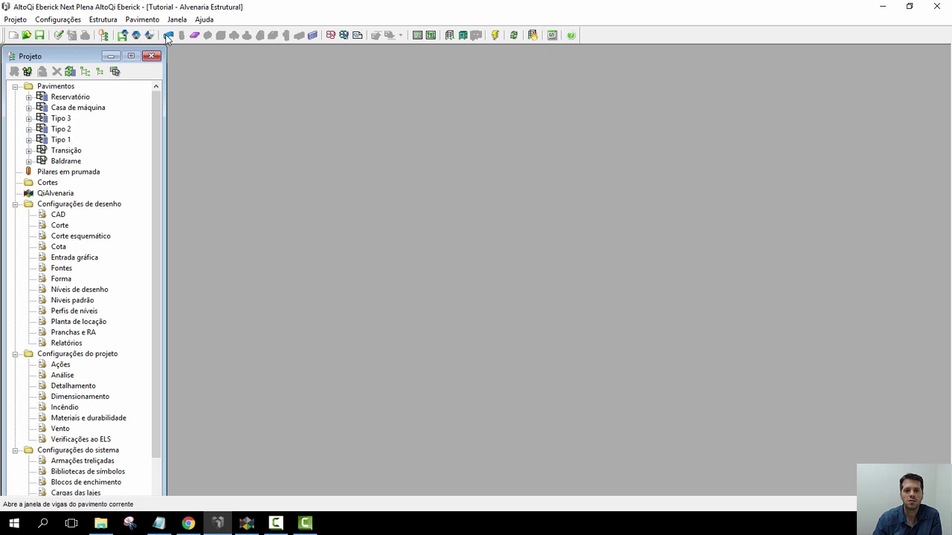
{"action": "left_click", "coordinate": [593, 339]}
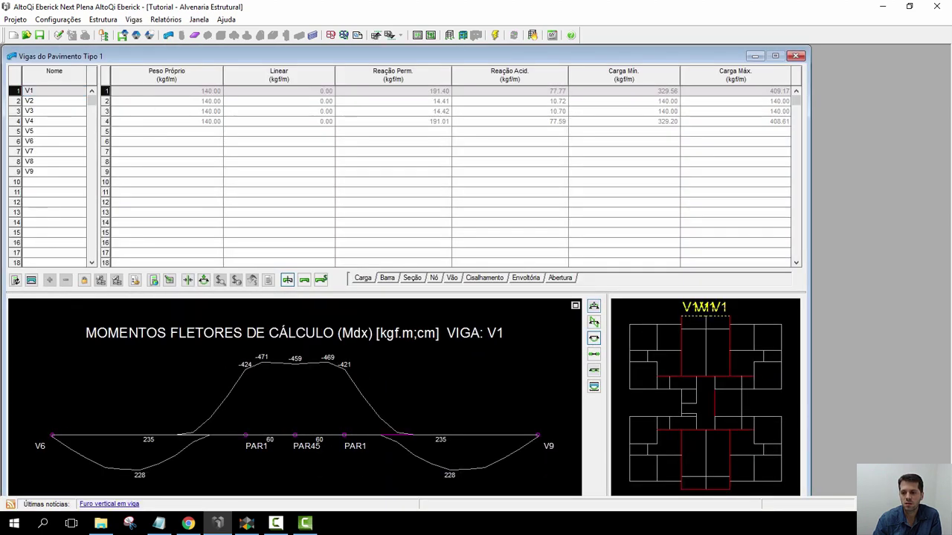
{"action": "left_click", "coordinate": [710, 400]}
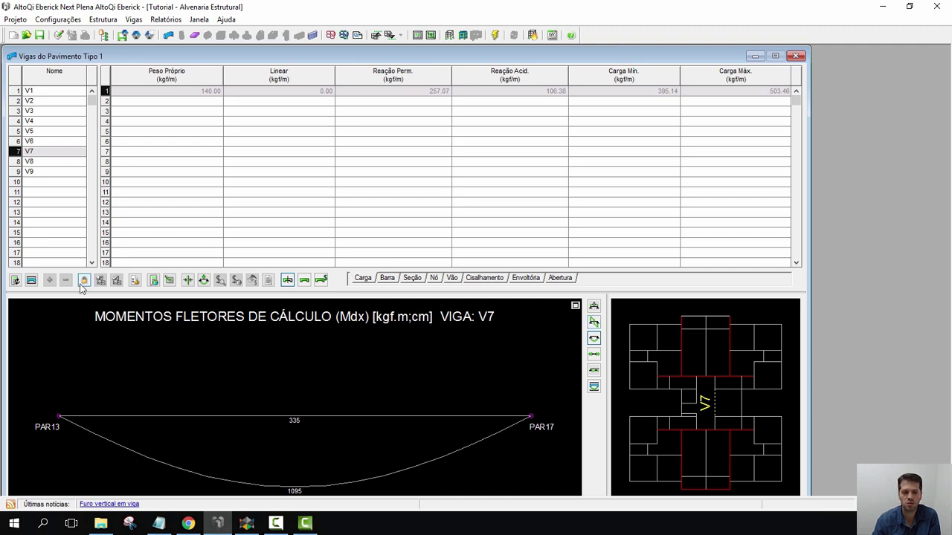
{"action": "left_click", "coordinate": [31, 280]}
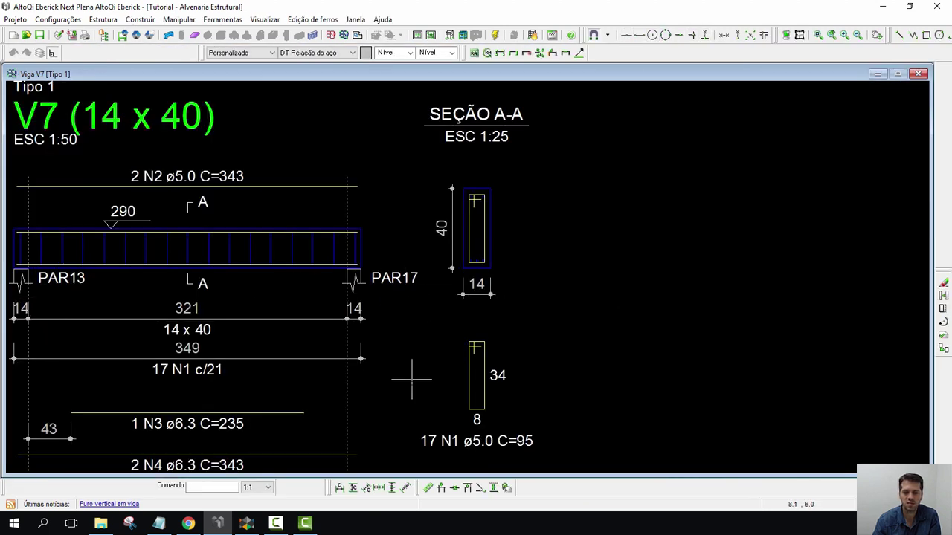
{"action": "left_click", "coordinate": [920, 73]}
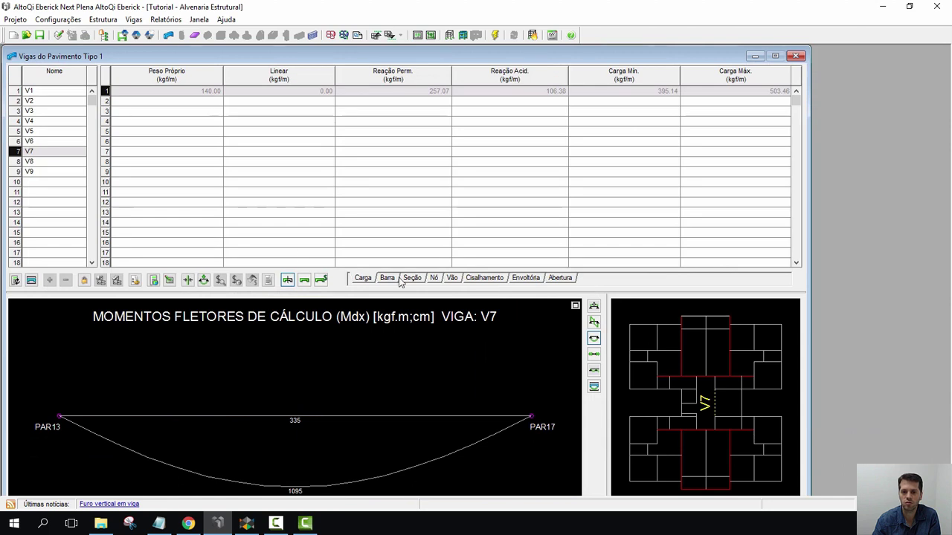
Set the bottom positive reinforcement of beam V7's span to 2 ø 8.0 and check its detailing drawing.
{"action": "left_click", "coordinate": [452, 278]}
{"action": "left_click", "coordinate": [410, 93]}
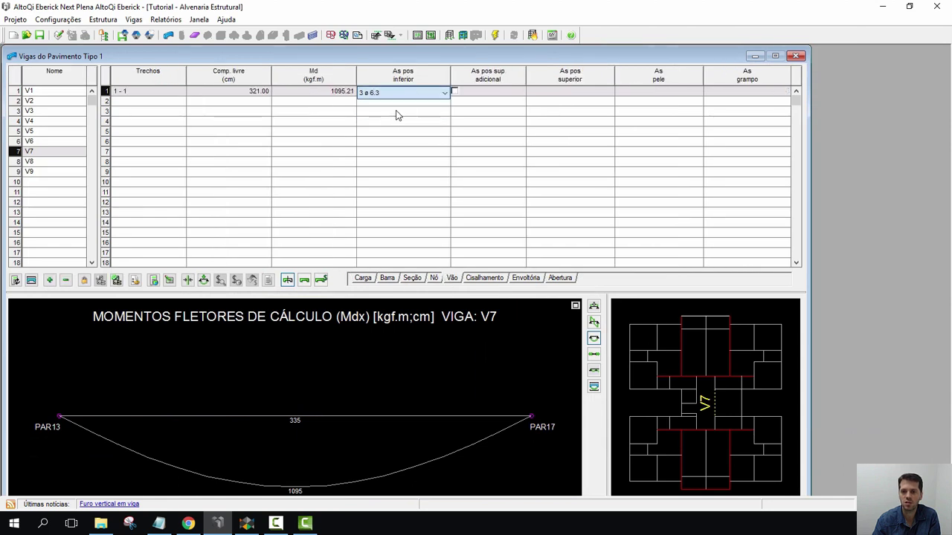
{"action": "left_click", "coordinate": [396, 109]}
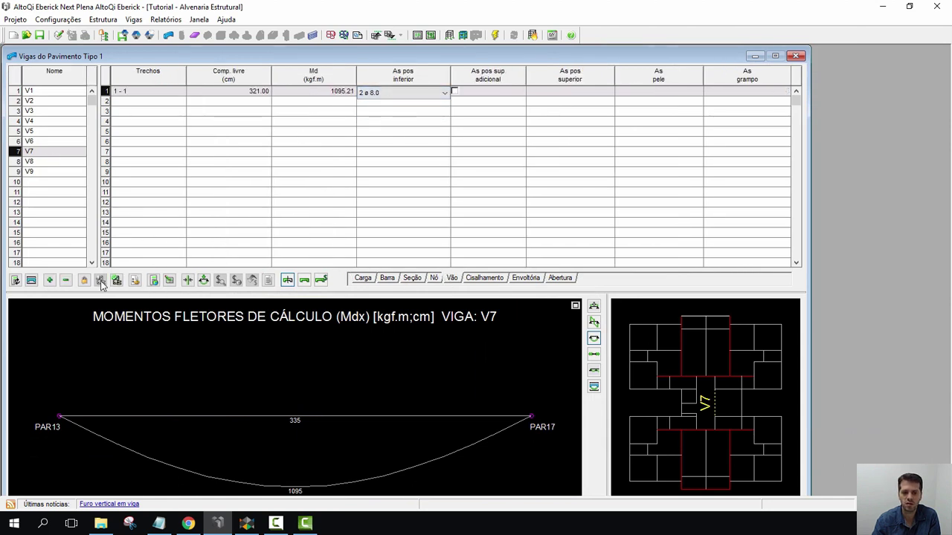
{"action": "left_click", "coordinate": [31, 279]}
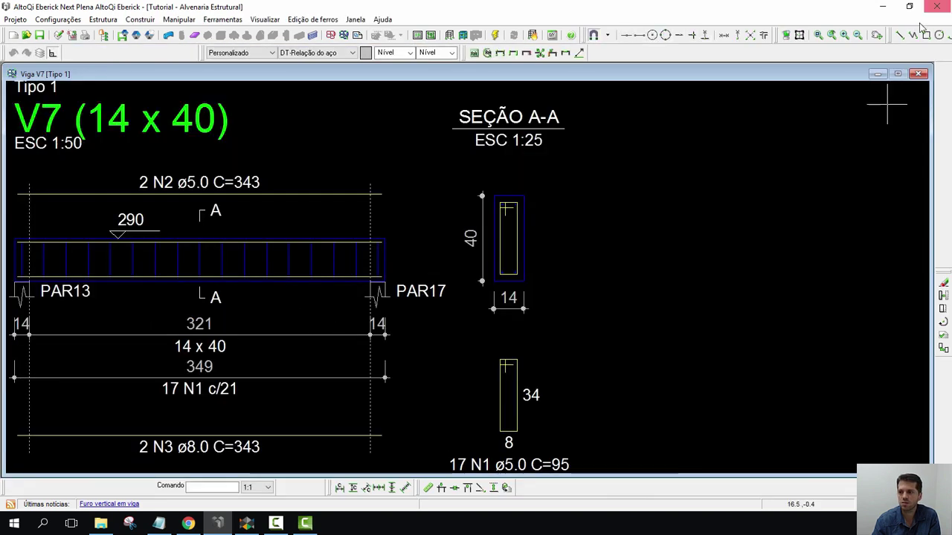
{"action": "left_click", "coordinate": [920, 74]}
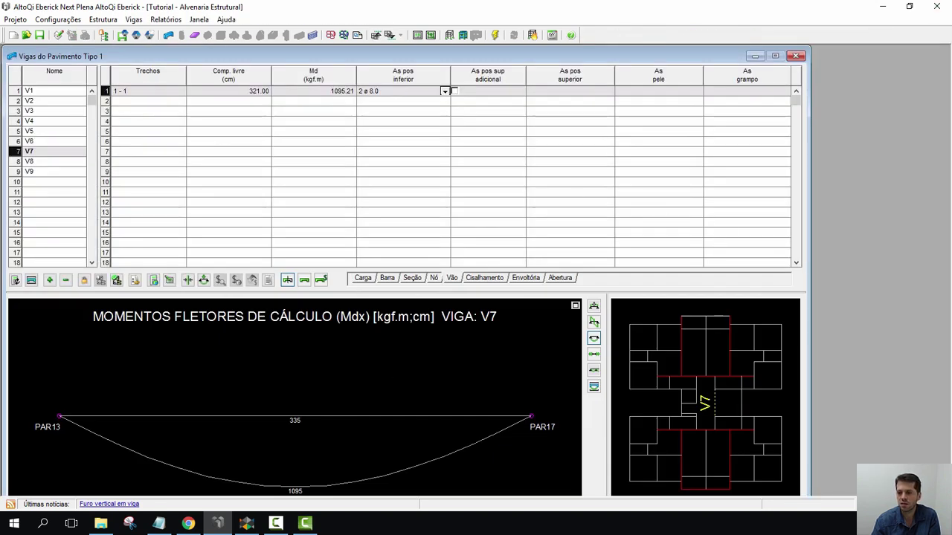
View the bending moments and reinforcement detailing of beam V6, and close the Tipo 1 beams.
{"action": "left_click", "coordinate": [681, 362]}
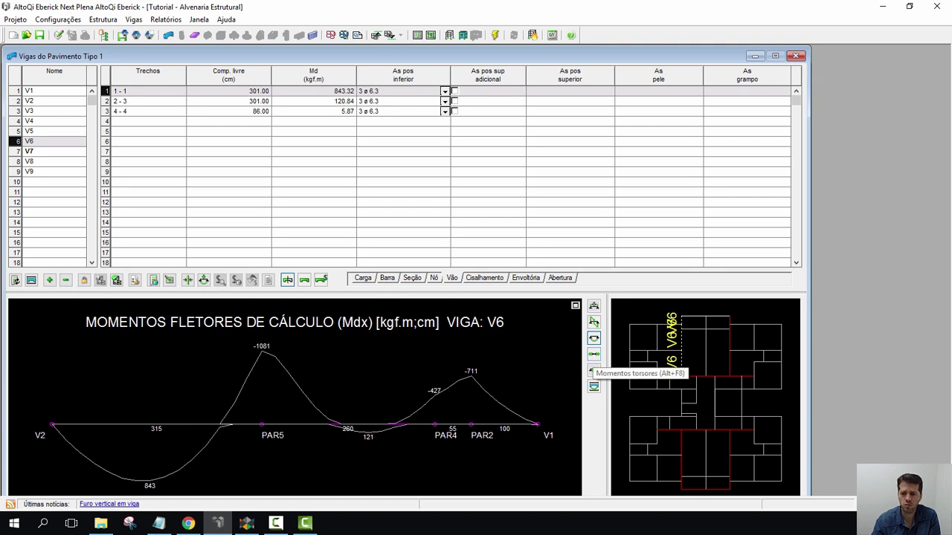
{"action": "left_click", "coordinate": [31, 279]}
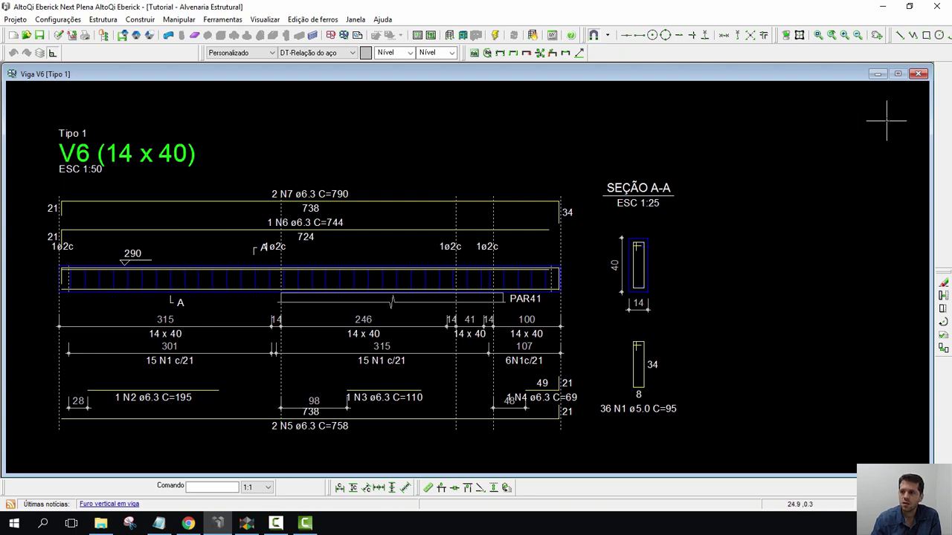
{"action": "left_click", "coordinate": [919, 75]}
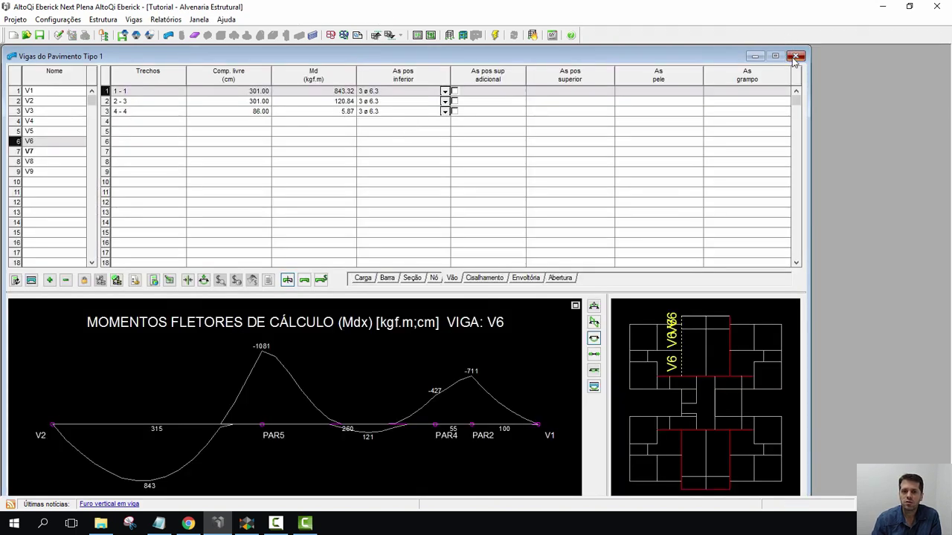
{"action": "left_click", "coordinate": [796, 56]}
Open the Tipo 1 slabs, view the positive Wood&Armer moments on the 3D grid model and close the model.
{"action": "left_click", "coordinate": [196, 36]}
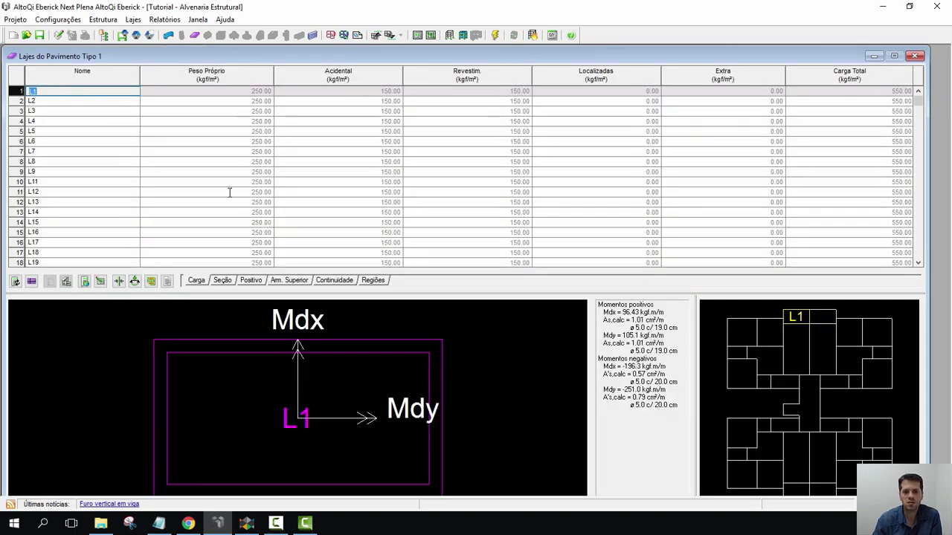
{"action": "left_click", "coordinate": [151, 281]}
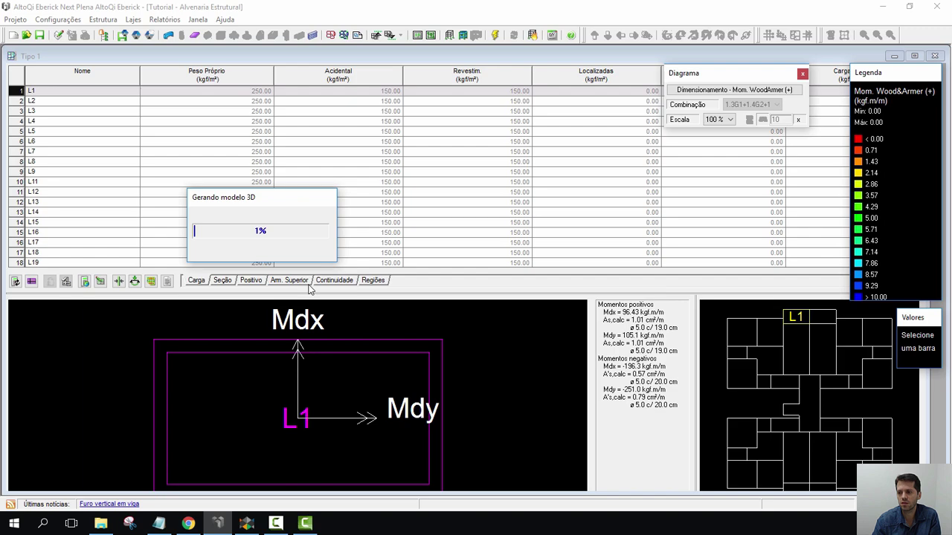
{"action": "scroll", "coordinate": [452, 247], "scroll_direction": "up", "scroll_amount": 2}
{"action": "scroll", "coordinate": [455, 246], "scroll_direction": "down", "scroll_amount": 1}
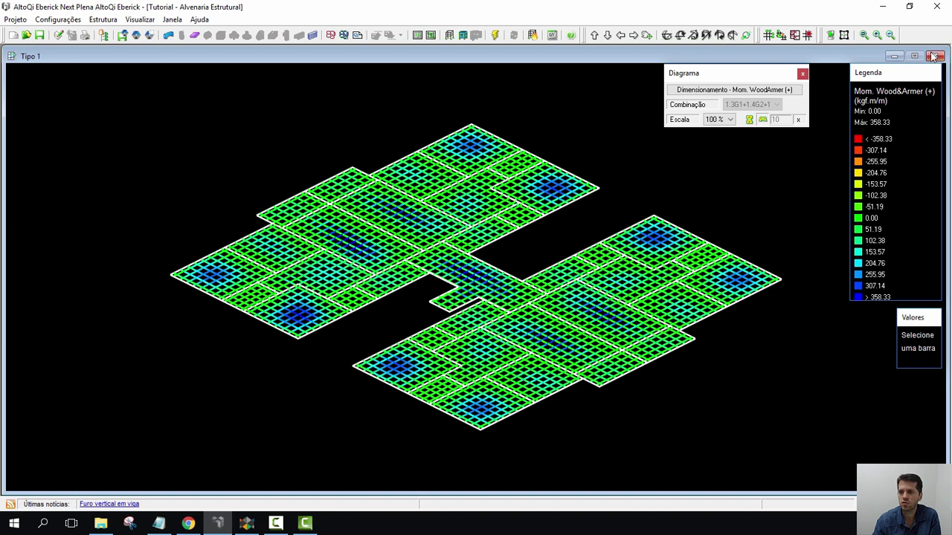
{"action": "left_click", "coordinate": [934, 57]}
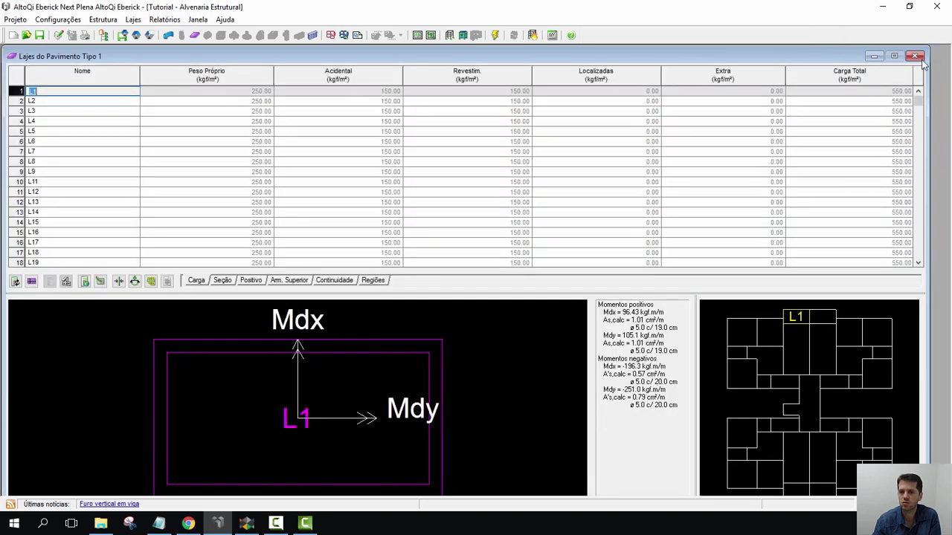
Open the Tipo 1 slab detailing and examine the positive reinforcement across the floor's slabs.
{"action": "left_click", "coordinate": [31, 283]}
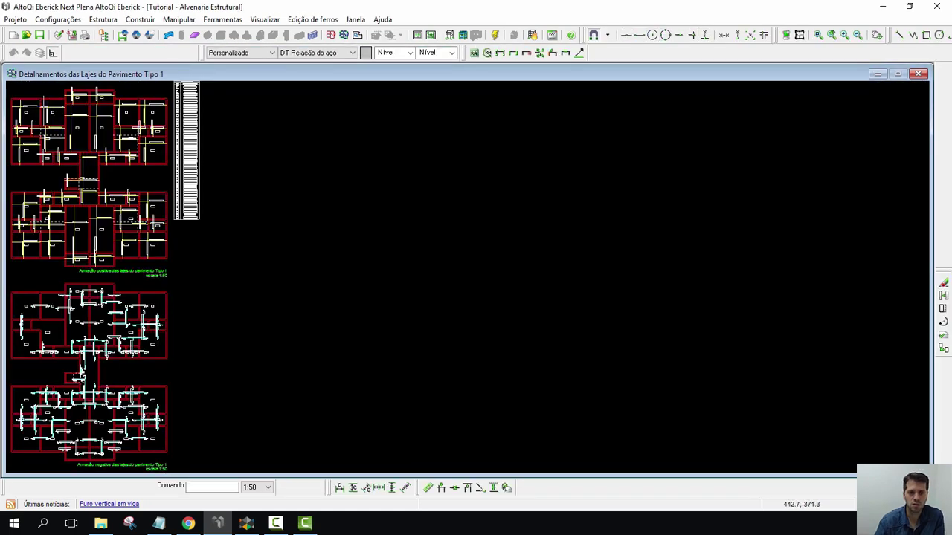
{"action": "scroll", "coordinate": [250, 259], "scroll_direction": "up", "scroll_amount": 6}
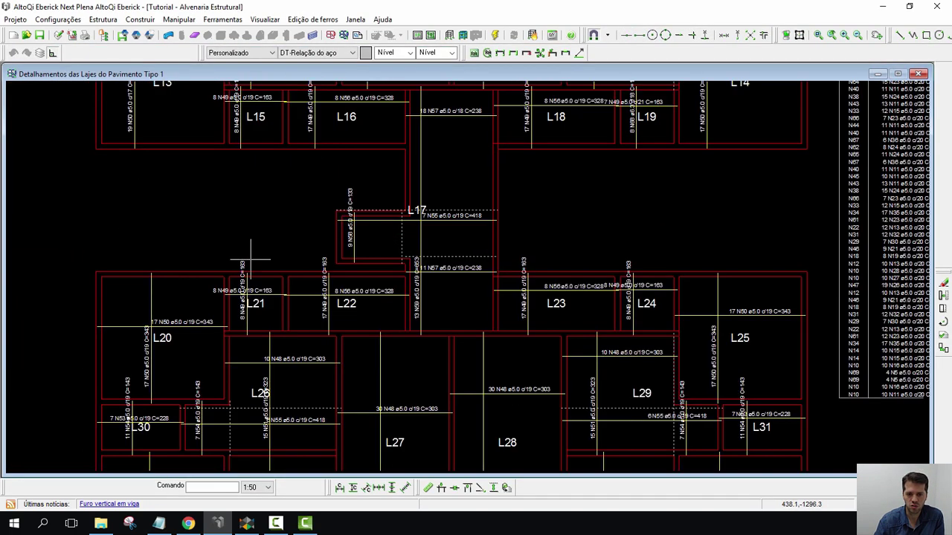
{"action": "middle_click_drag", "start_coordinate": [251, 260], "coordinate": [280, 400]}
{"action": "middle_click_drag", "start_coordinate": [256, 188], "coordinate": [291, 329]}
{"action": "middle_click_drag", "start_coordinate": [247, 211], "coordinate": [208, 228]}
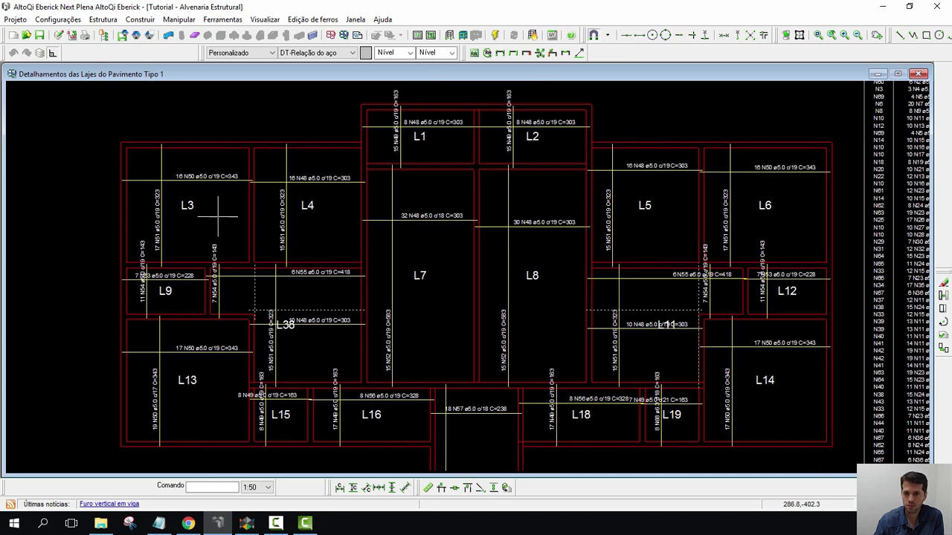
Examine the positive reinforcement around slabs L11 and L14 in the Tipo 1 detailing, and close the detailing and the slabs.
{"action": "scroll", "coordinate": [218, 217], "scroll_direction": "up", "scroll_amount": 2}
{"action": "scroll", "coordinate": [192, 230], "scroll_direction": "down", "scroll_amount": 1}
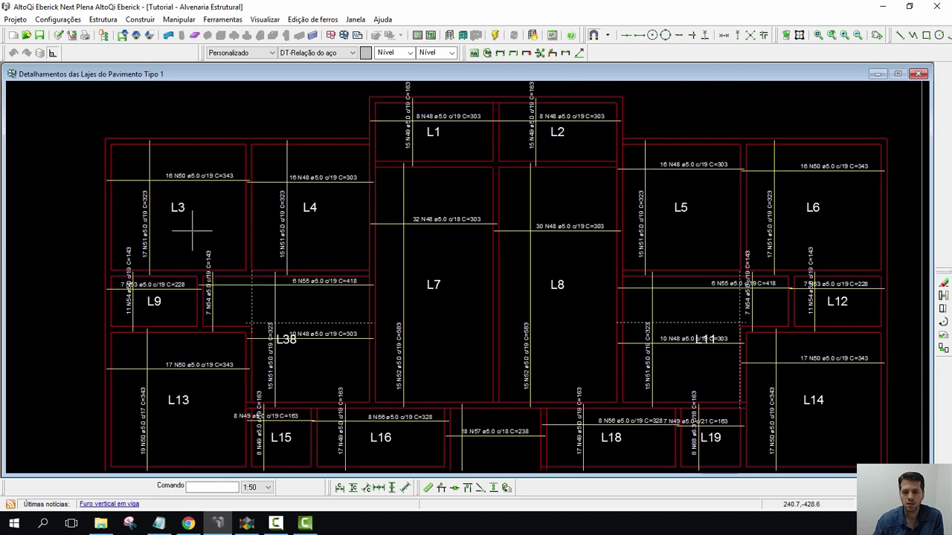
{"action": "middle_click_drag", "start_coordinate": [377, 312], "coordinate": [270, 276]}
{"action": "mouse_move", "coordinate": [548, 331]}
{"action": "middle_mouse_down"}
{"action": "mouse_move", "coordinate": [543, 322]}
{"action": "mouse_move", "coordinate": [436, 307]}
{"action": "middle_mouse_up"}
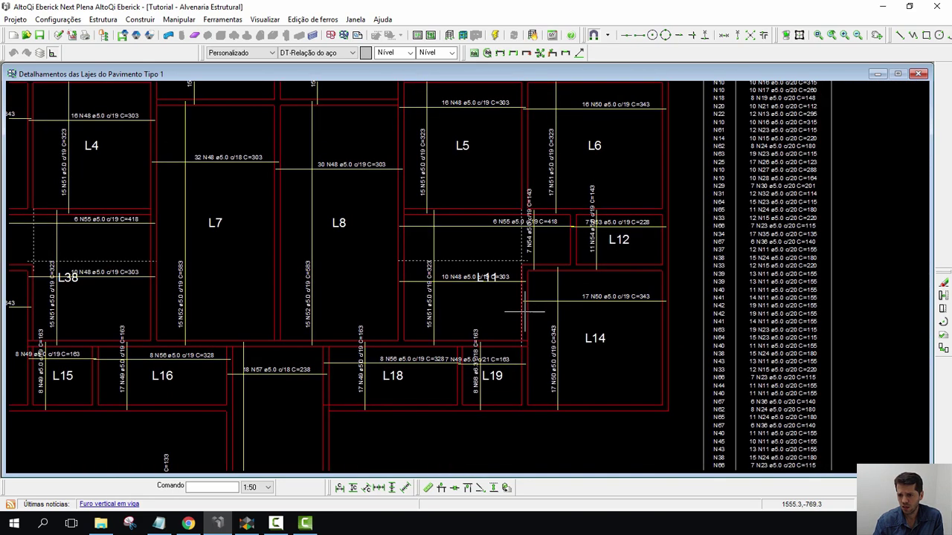
{"action": "scroll", "coordinate": [524, 312], "scroll_direction": "down", "scroll_amount": 1}
{"action": "left_click", "coordinate": [919, 74]}
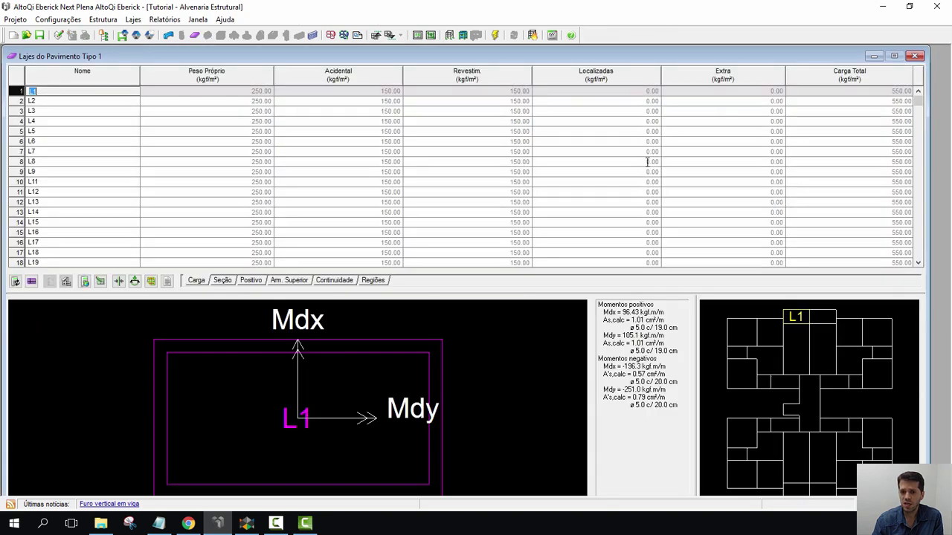
{"action": "left_click", "coordinate": [917, 57]}
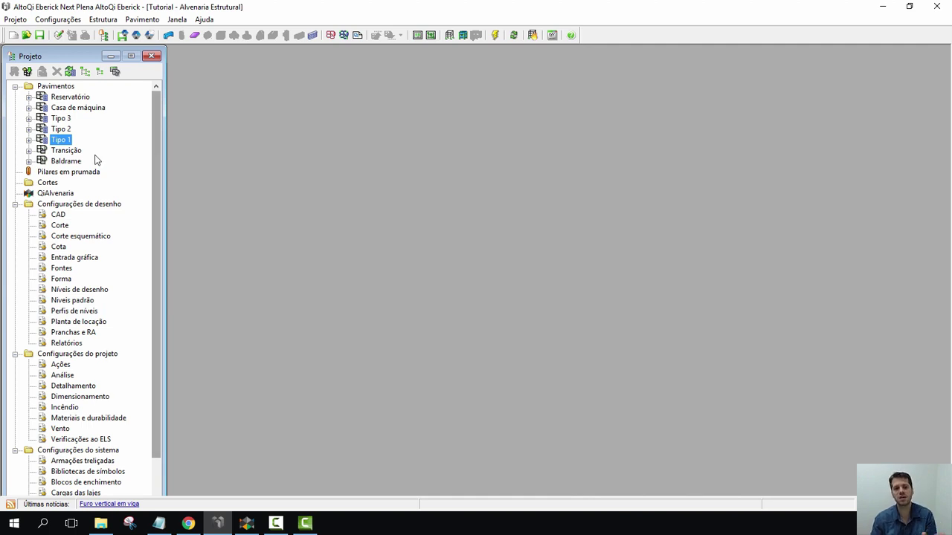
Open the Transição floor's beams and view the design bending moment diagrams of beams V5 and V12.
{"action": "left_click", "coordinate": [62, 152]}
{"action": "left_click", "coordinate": [170, 37]}
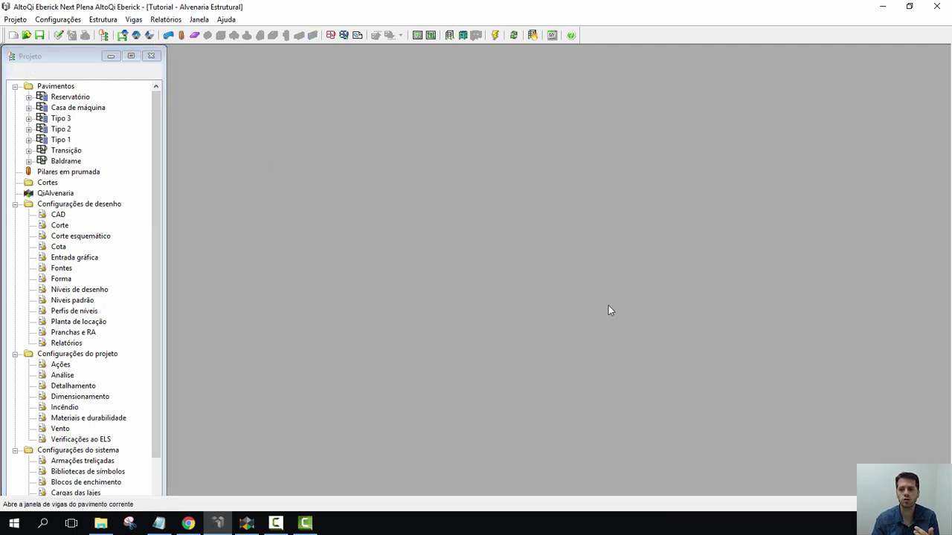
{"action": "left_click", "coordinate": [30, 131]}
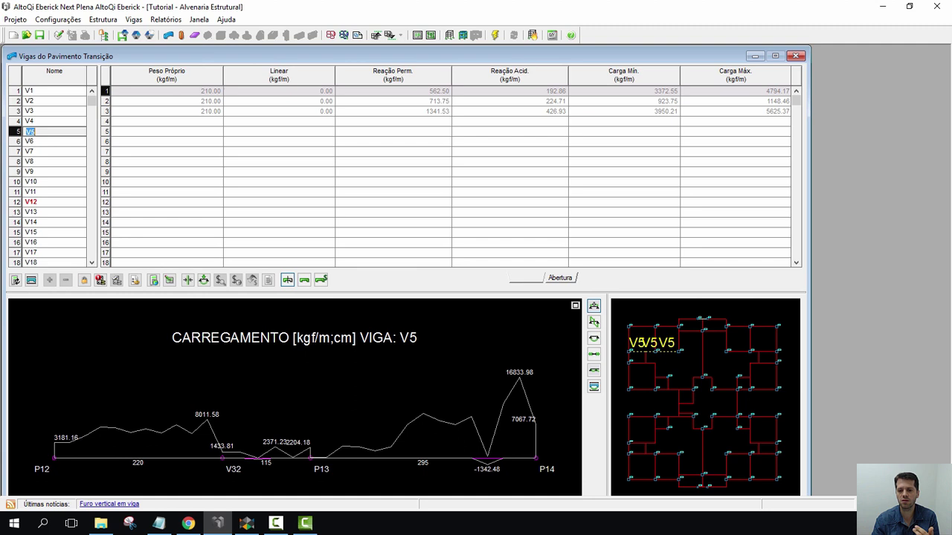
{"action": "left_click", "coordinate": [594, 338]}
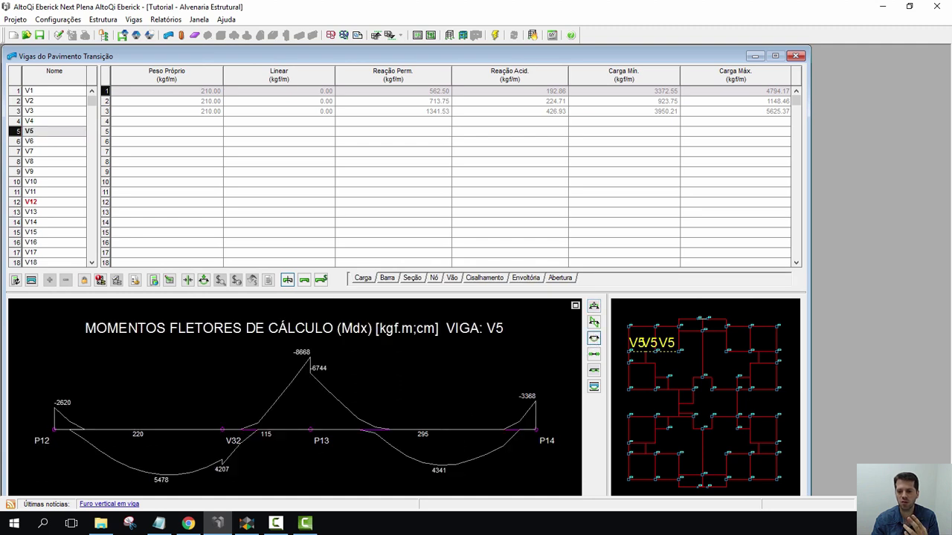
{"action": "left_click", "coordinate": [645, 389]}
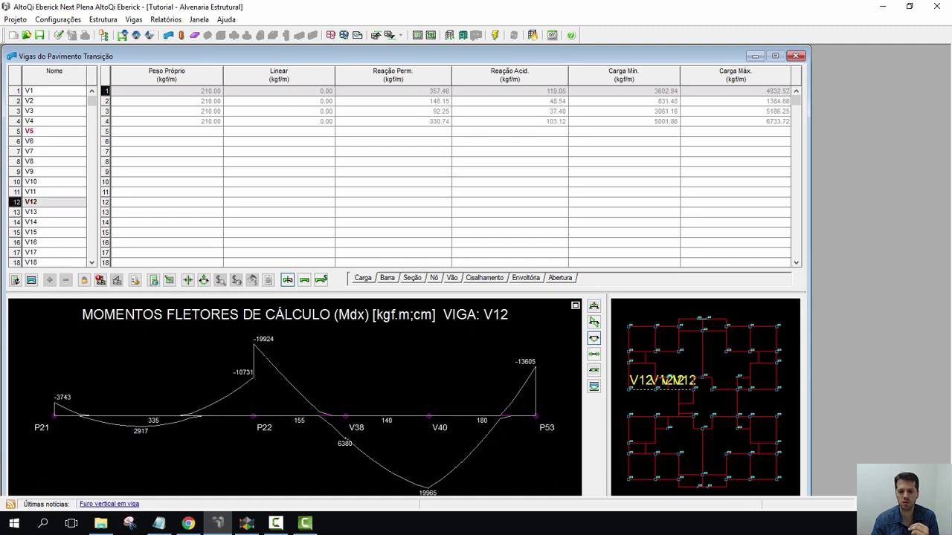
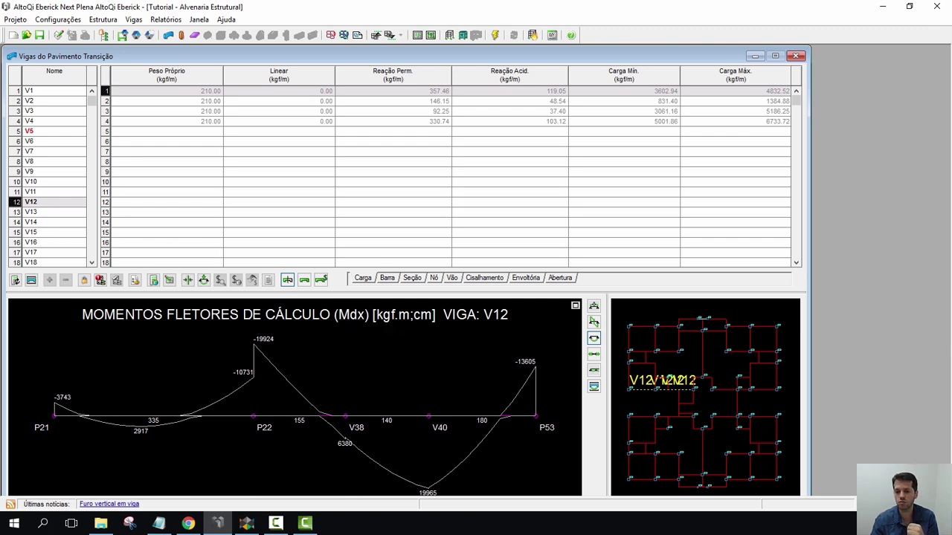
Open the Transição floor's elastic displacements, examine the beam deflections on the plan, and close the displacements and the beams.
{"action": "left_click", "coordinate": [203, 281]}
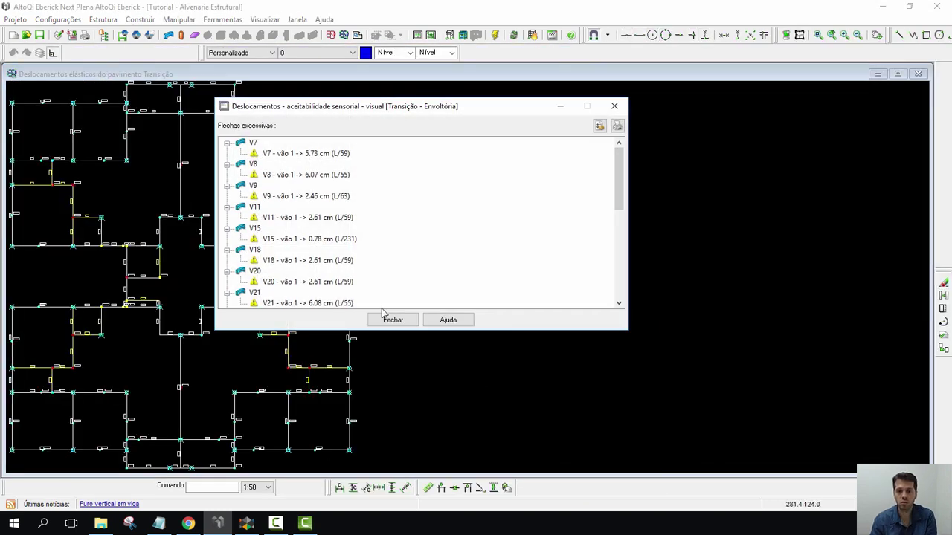
{"action": "left_click", "coordinate": [391, 319]}
{"action": "scroll", "coordinate": [95, 276], "scroll_direction": "up", "scroll_amount": 3}
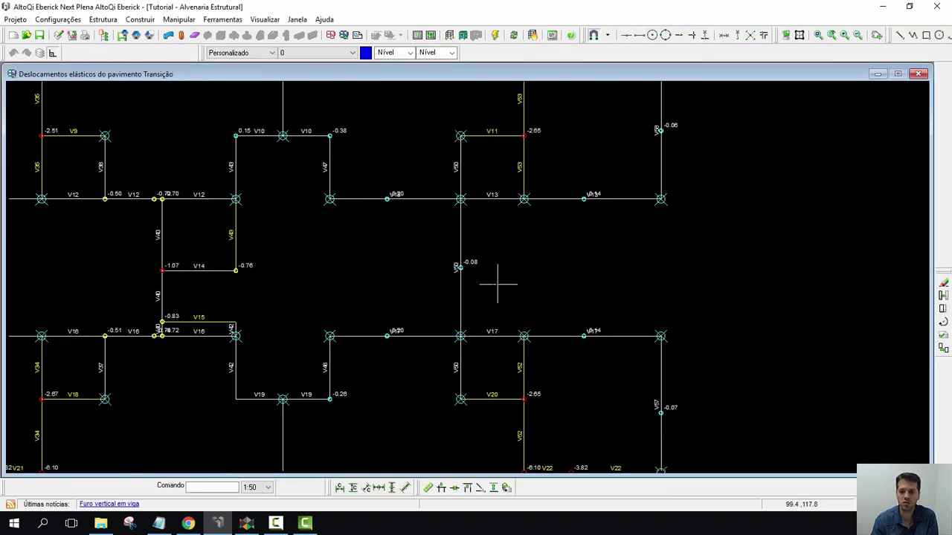
{"action": "scroll", "coordinate": [686, 217], "scroll_direction": "down", "scroll_amount": 1}
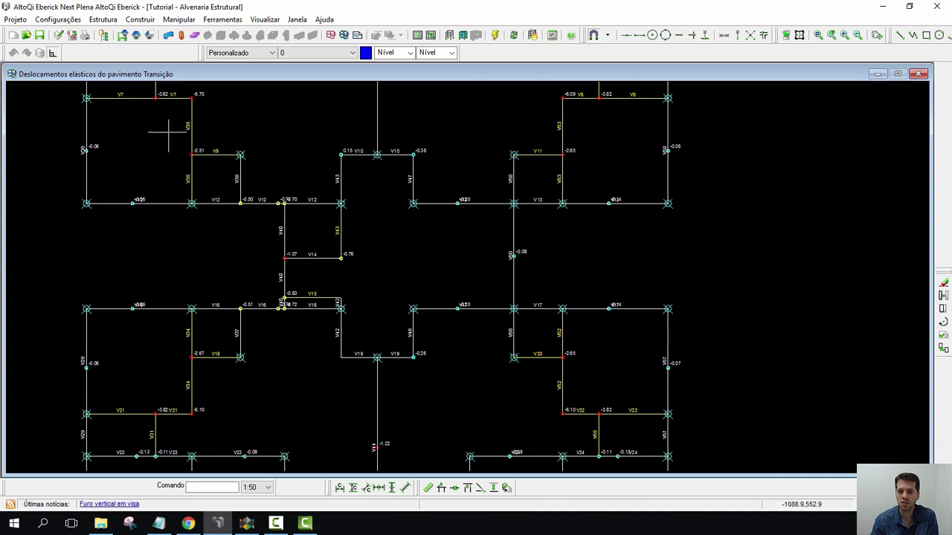
{"action": "scroll", "coordinate": [379, 238], "scroll_direction": "up", "scroll_amount": 2}
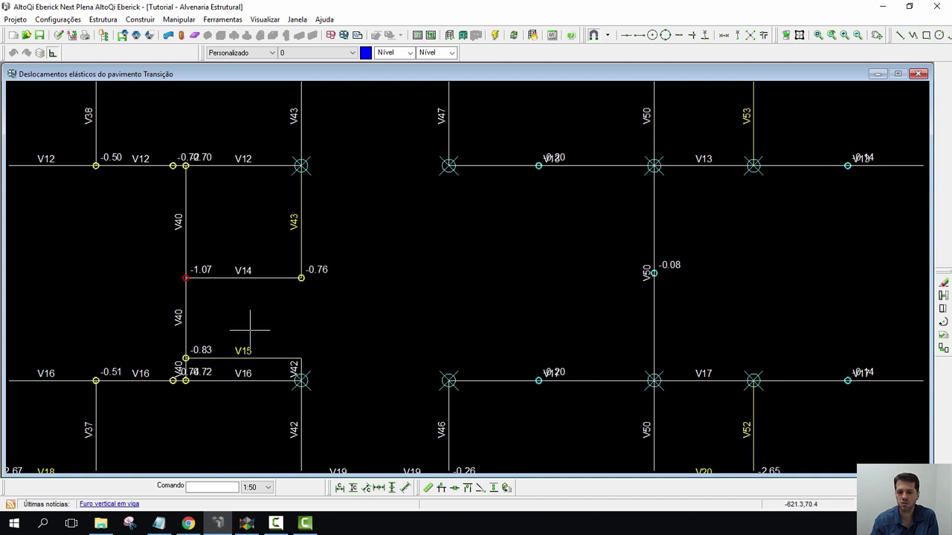
{"action": "left_click", "coordinate": [919, 74]}
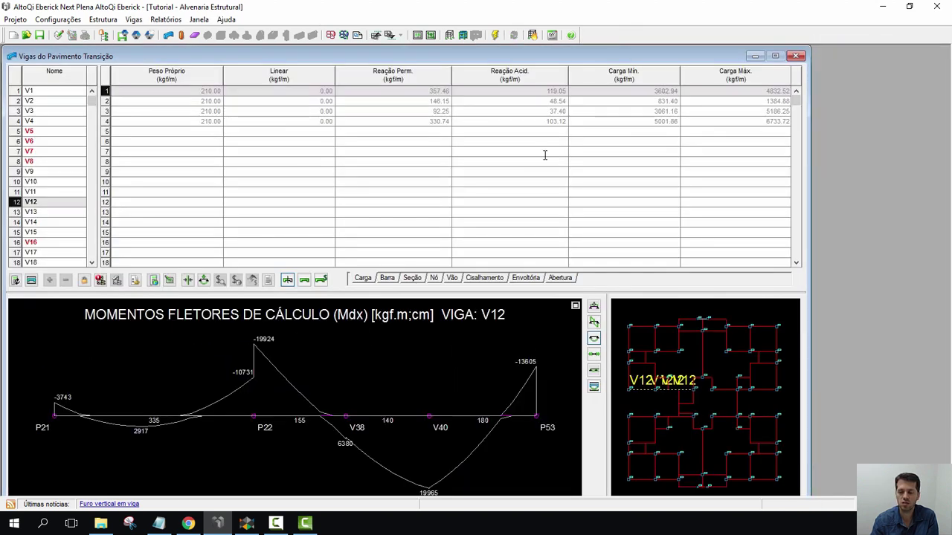
{"action": "left_click", "coordinate": [795, 57]}
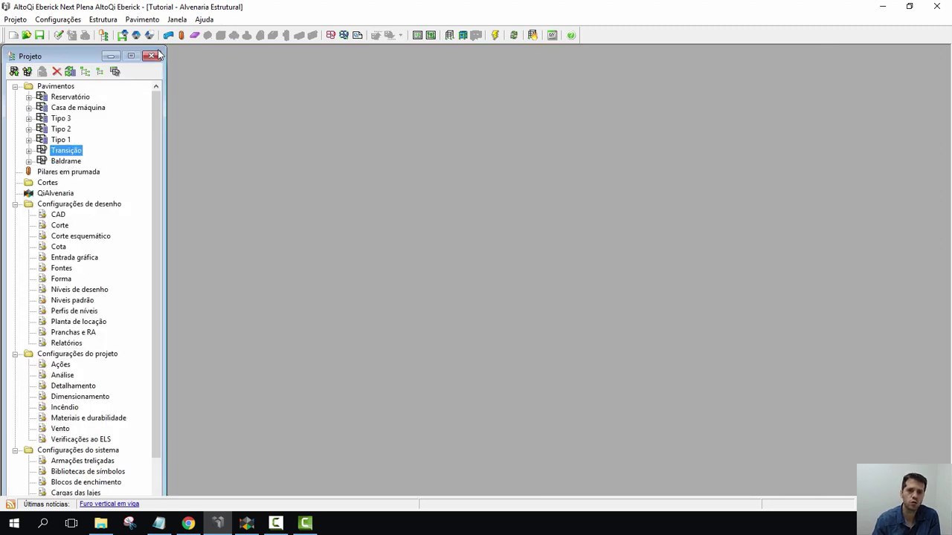
Open the Transição floor's columns, review the reinforcement results and the design errors of column P18, and close the columns.
{"action": "left_click", "coordinate": [181, 35]}
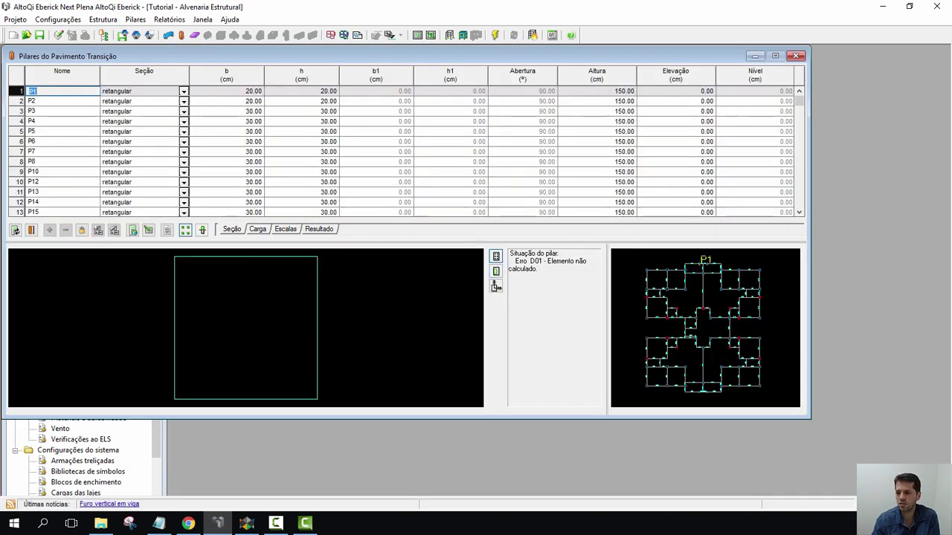
{"action": "left_click", "coordinate": [316, 230]}
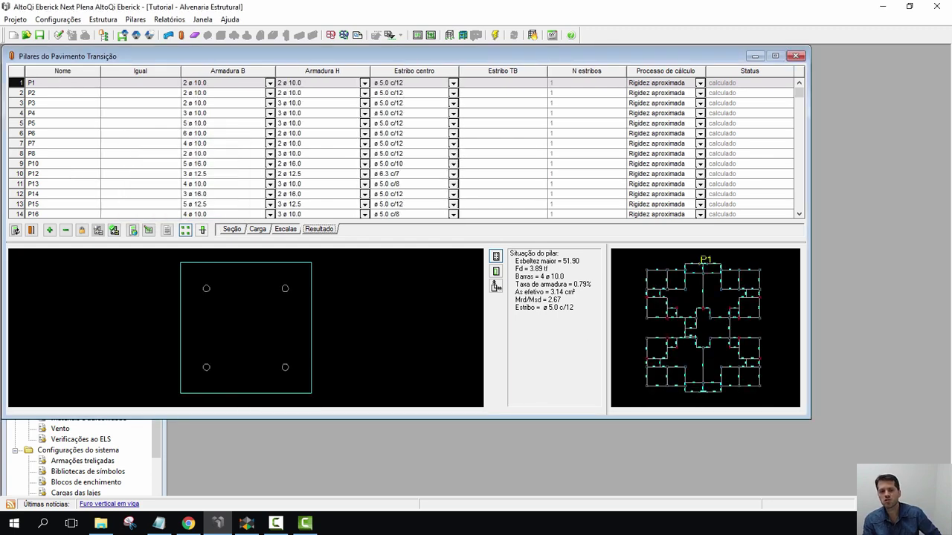
{"action": "scroll", "coordinate": [136, 129], "scroll_direction": "down", "scroll_amount": 5}
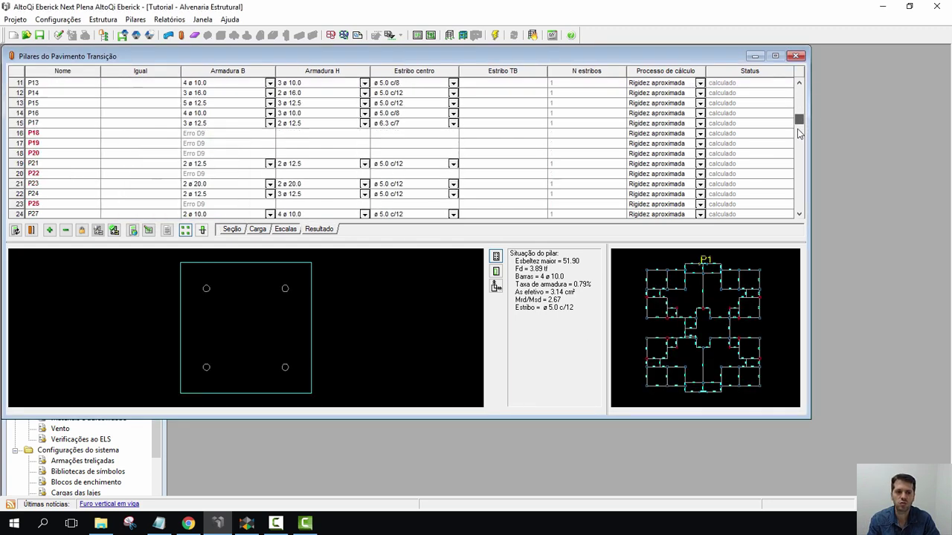
{"action": "left_click", "coordinate": [44, 92]}
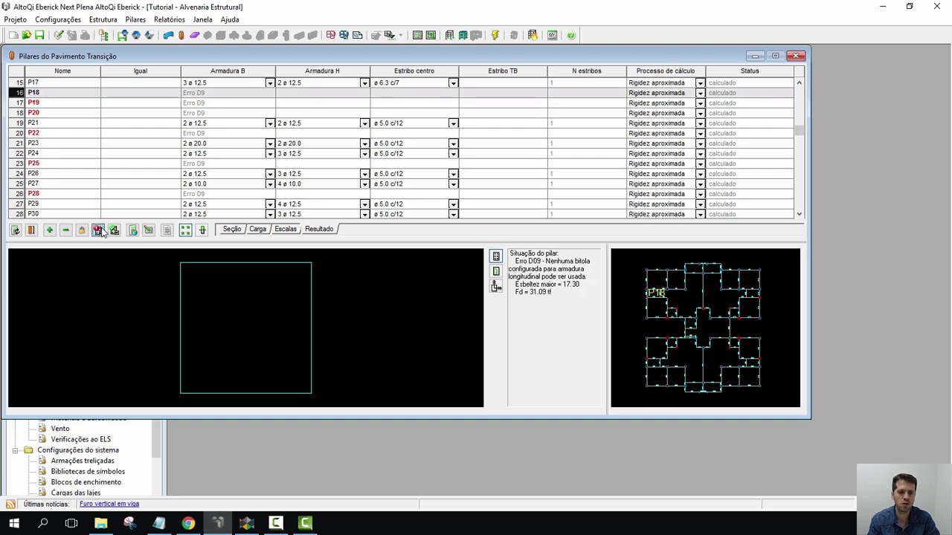
{"action": "left_click", "coordinate": [132, 230]}
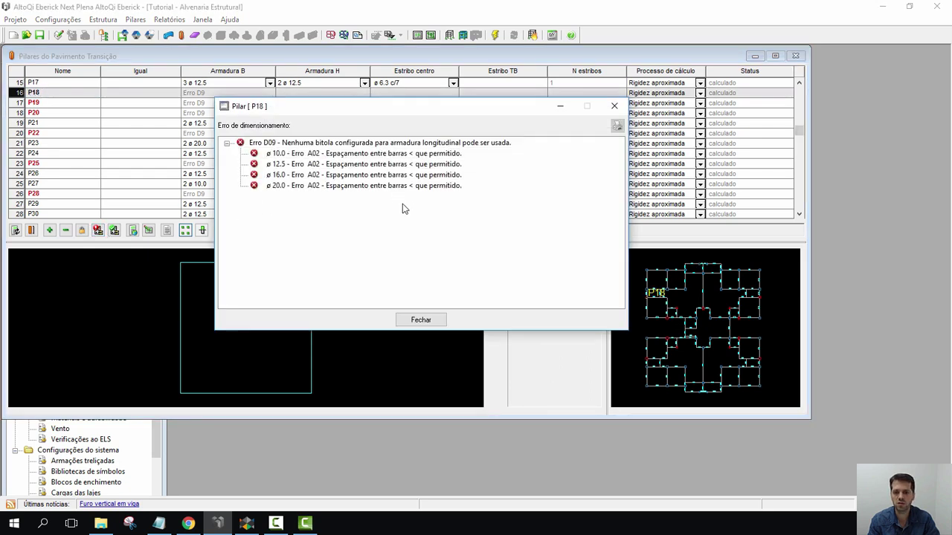
{"action": "left_click", "coordinate": [418, 320]}
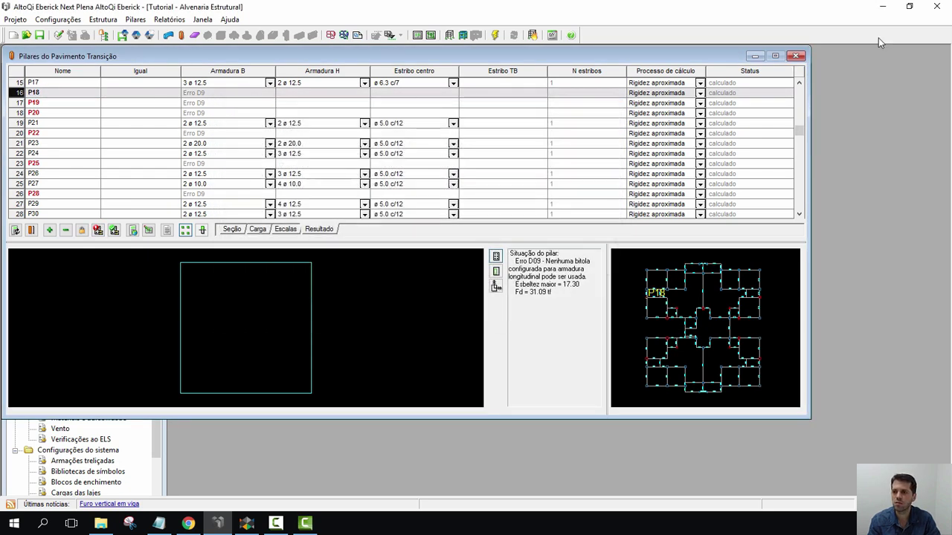
{"action": "left_click", "coordinate": [795, 57]}
Open the Baldrame floor's foundation blocks and display the section data with block and pile types.
{"action": "left_click", "coordinate": [65, 161]}
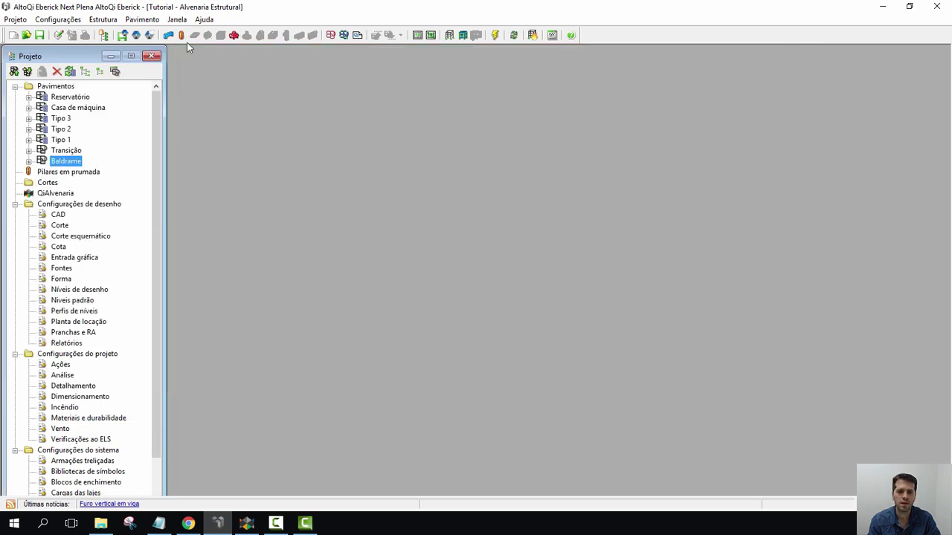
{"action": "left_click", "coordinate": [233, 35]}
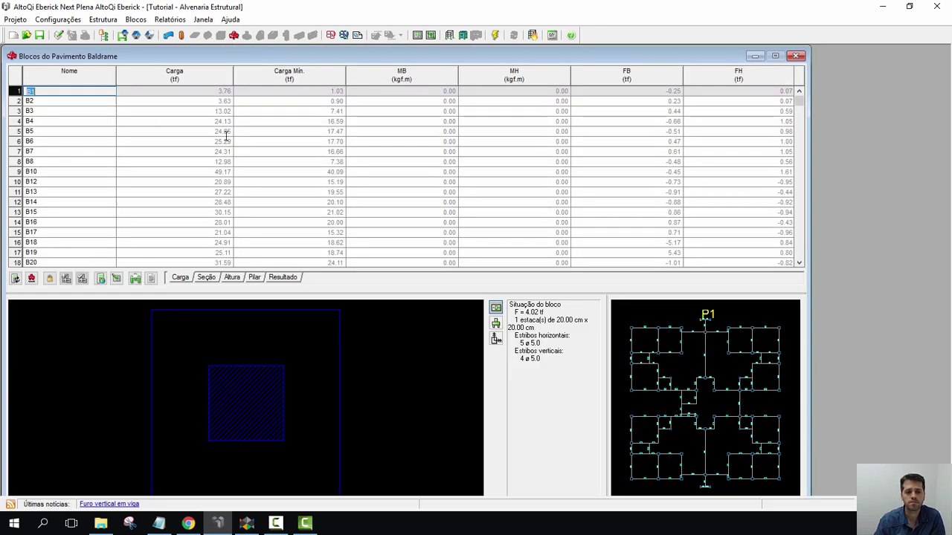
{"action": "left_click", "coordinate": [46, 101]}
{"action": "left_click", "coordinate": [46, 110]}
{"action": "left_click", "coordinate": [206, 276]}
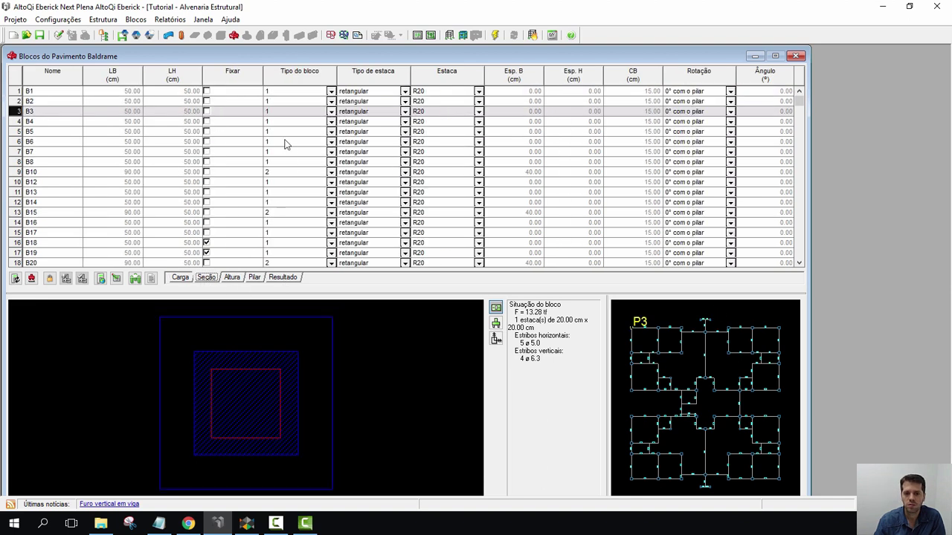
Change block B10 to the triangular three-pile type, generate its detailing drawing, and close the drawing.
{"action": "left_click", "coordinate": [61, 172]}
{"action": "left_click", "coordinate": [279, 177]}
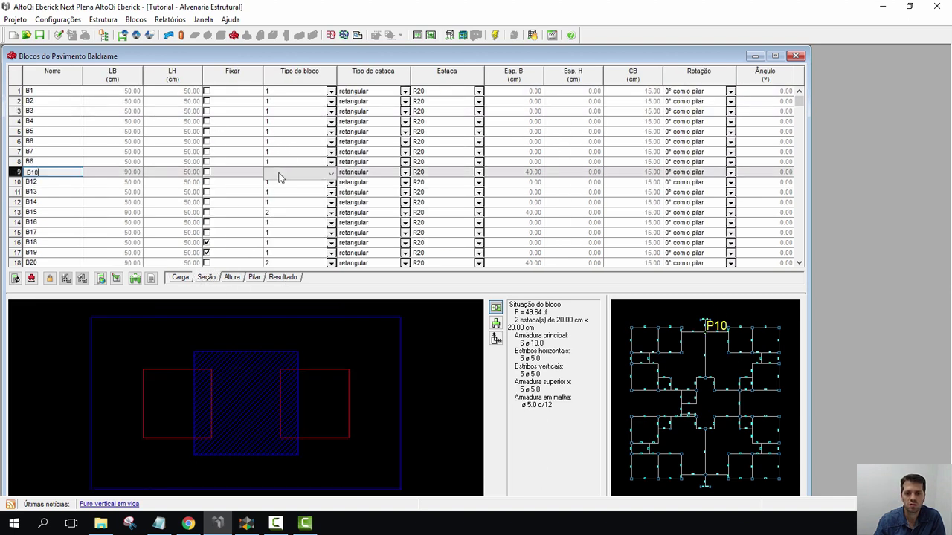
{"action": "left_click", "coordinate": [279, 177]}
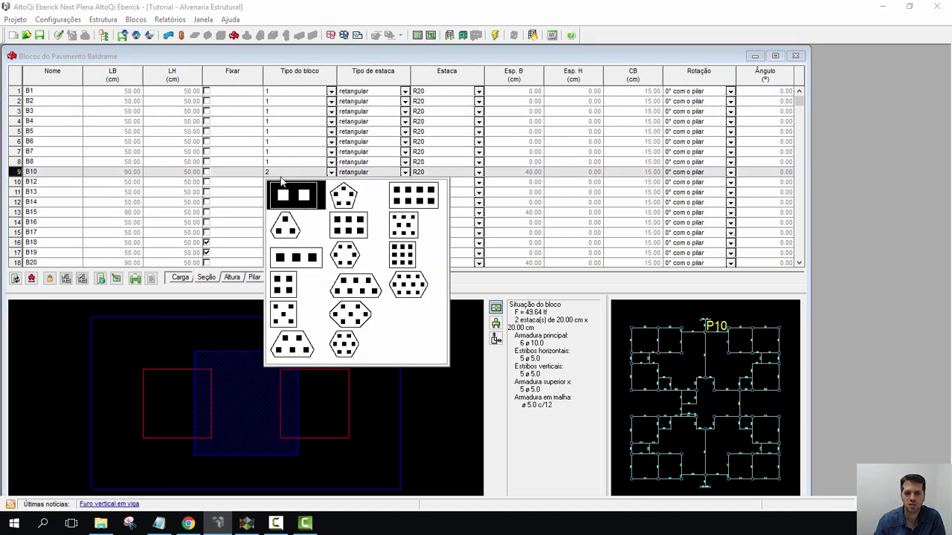
{"action": "left_click", "coordinate": [286, 230]}
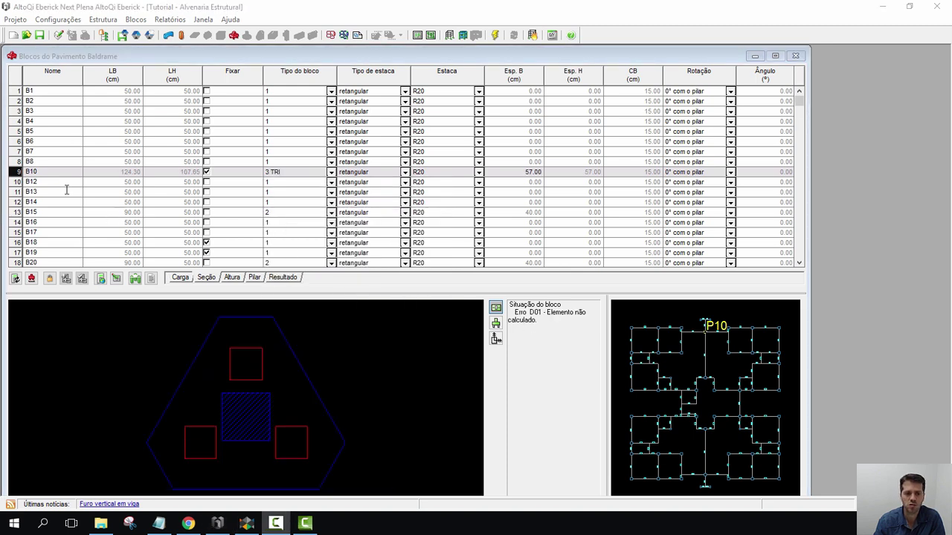
{"action": "left_click", "coordinate": [30, 281]}
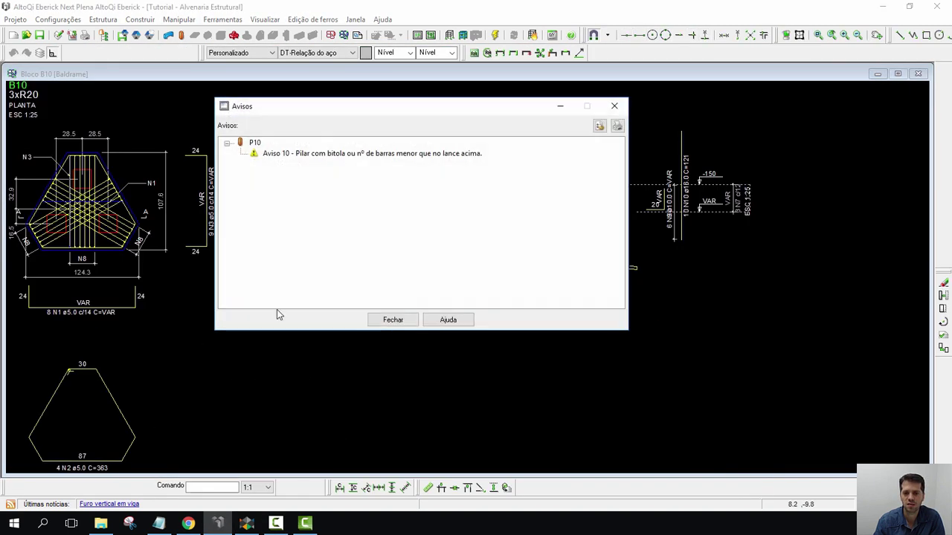
{"action": "left_click", "coordinate": [393, 320]}
{"action": "left_click", "coordinate": [918, 75]}
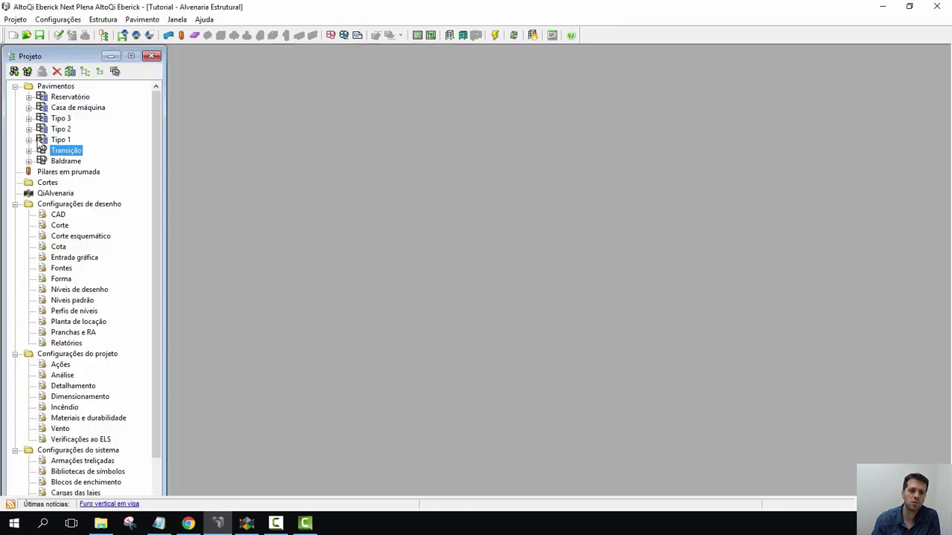
Open the Tipo 1 floor's formwork plan and examine its slabs, beams and dimensions.
{"action": "left_click", "coordinate": [28, 140]}
{"action": "double_click", "coordinate": [74, 161]}
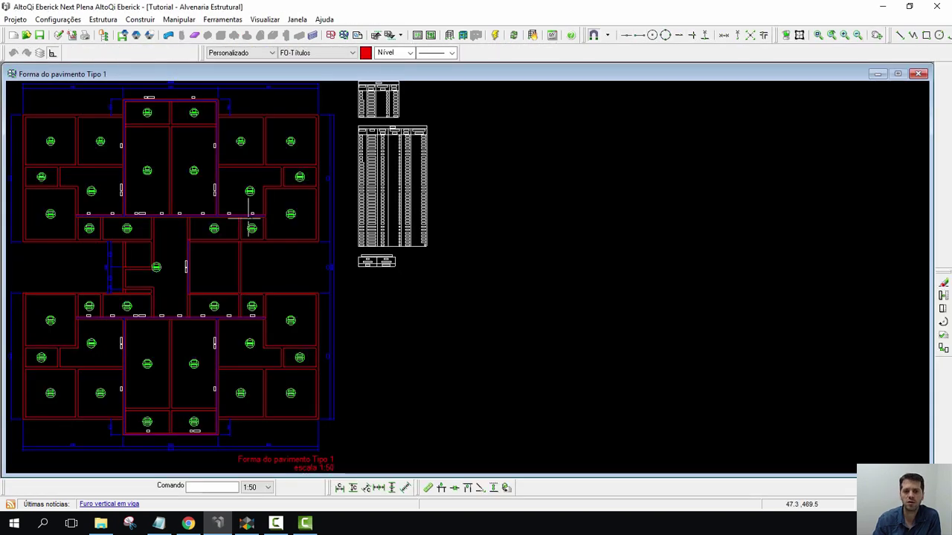
{"action": "scroll", "coordinate": [111, 104], "scroll_direction": "up", "scroll_amount": 3}
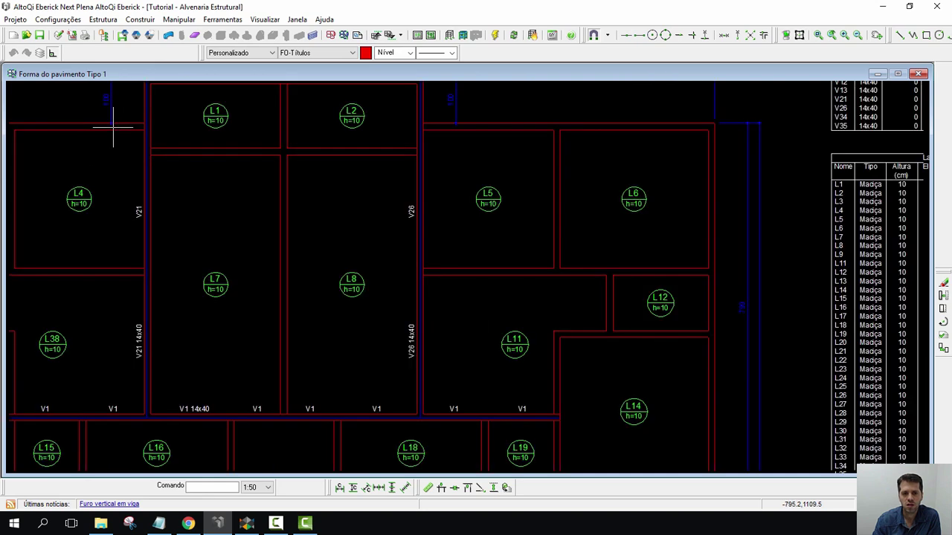
{"action": "scroll", "coordinate": [421, 227], "scroll_direction": "down", "scroll_amount": 2}
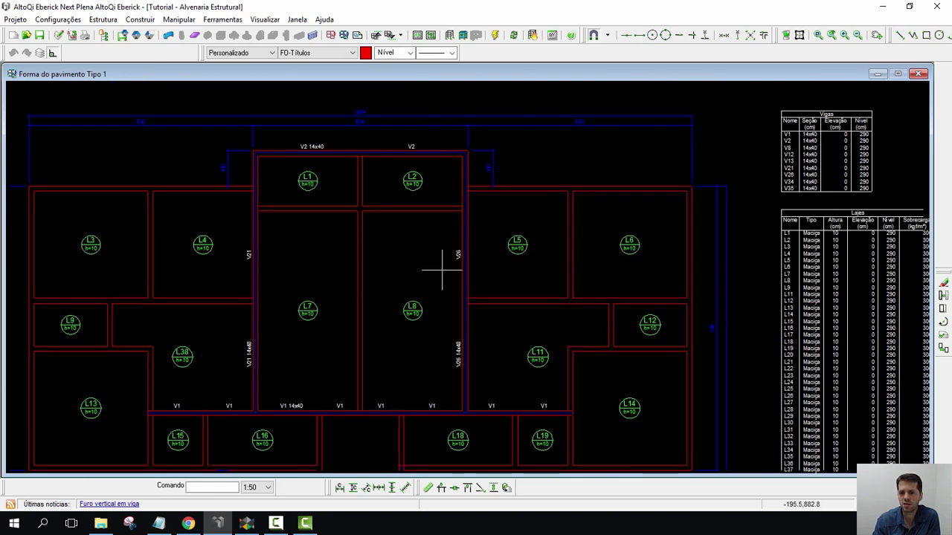
{"action": "scroll", "coordinate": [428, 303], "scroll_direction": "up", "scroll_amount": 1}
{"action": "scroll", "coordinate": [612, 181], "scroll_direction": "down", "scroll_amount": 2}
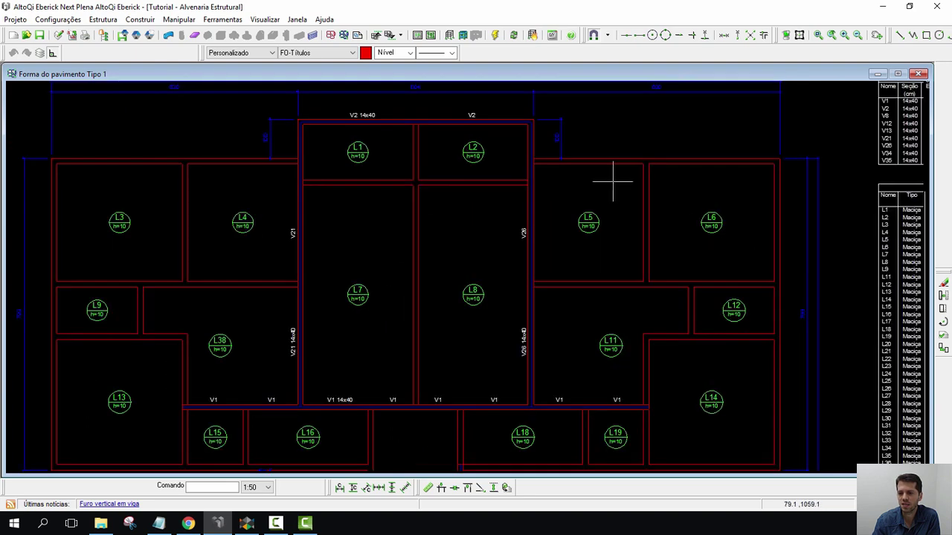
{"action": "scroll", "coordinate": [495, 372], "scroll_direction": "up", "scroll_amount": 2}
{"action": "scroll", "coordinate": [537, 438], "scroll_direction": "down", "scroll_amount": 2}
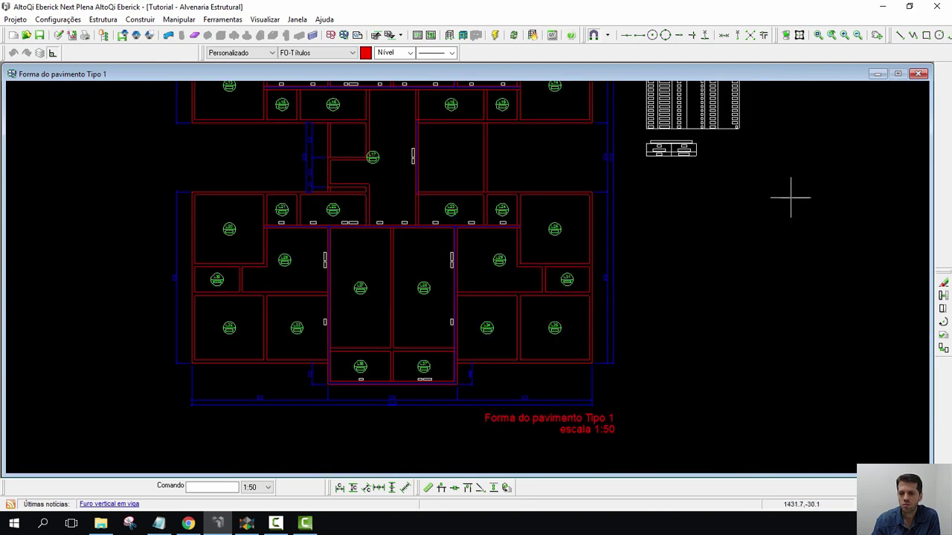
{"action": "scroll", "coordinate": [406, 306], "scroll_direction": "up", "scroll_amount": 2}
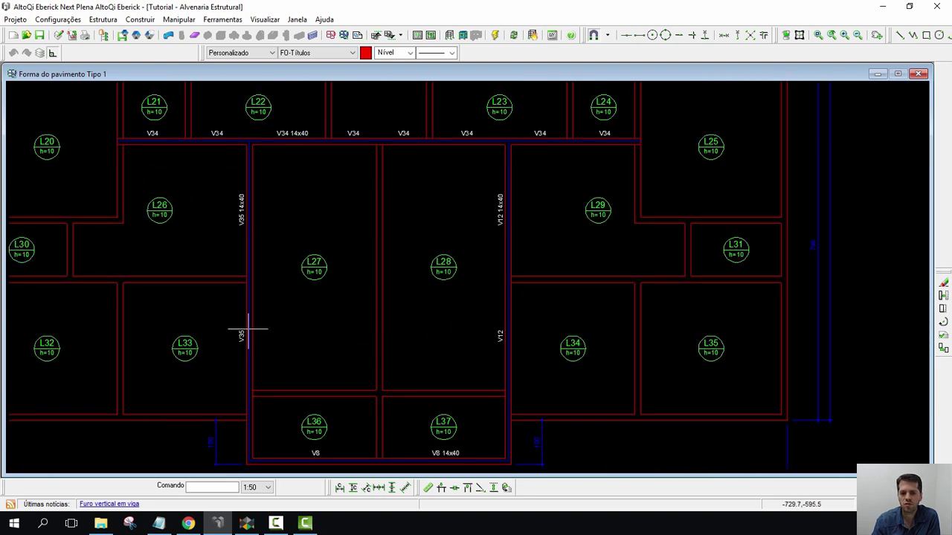
Switch to QiBuilder, open the Fiada 1 modulation plan of the Tipo 1 floor, and examine its wall blocks and dimensions.
{"action": "scroll", "coordinate": [271, 281], "scroll_direction": "down", "scroll_amount": 1}
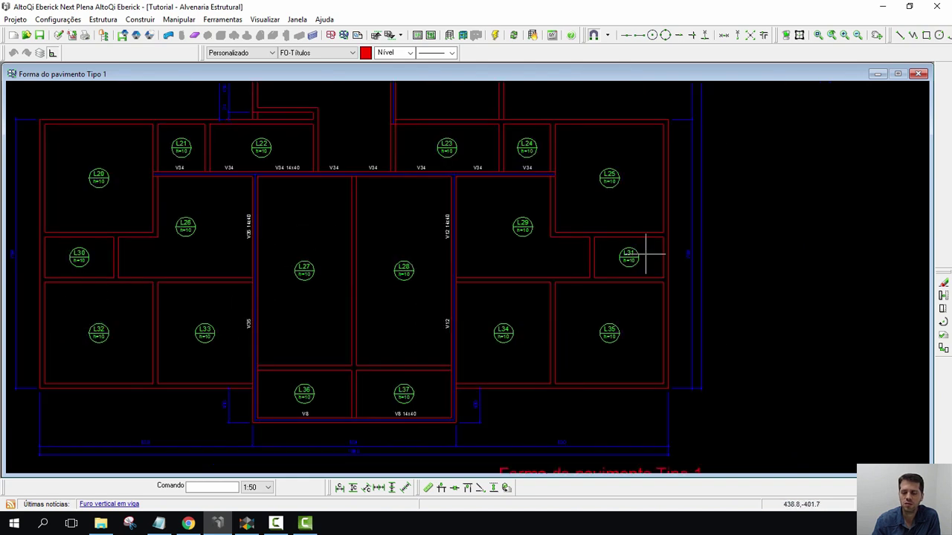
{"action": "left_click", "coordinate": [247, 523]}
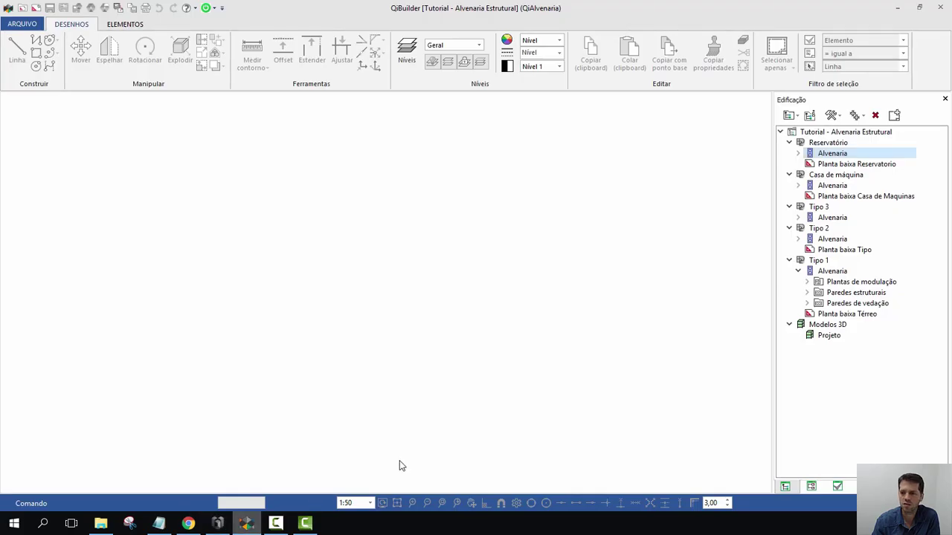
{"action": "left_click", "coordinate": [807, 282]}
{"action": "left_click", "coordinate": [844, 293]}
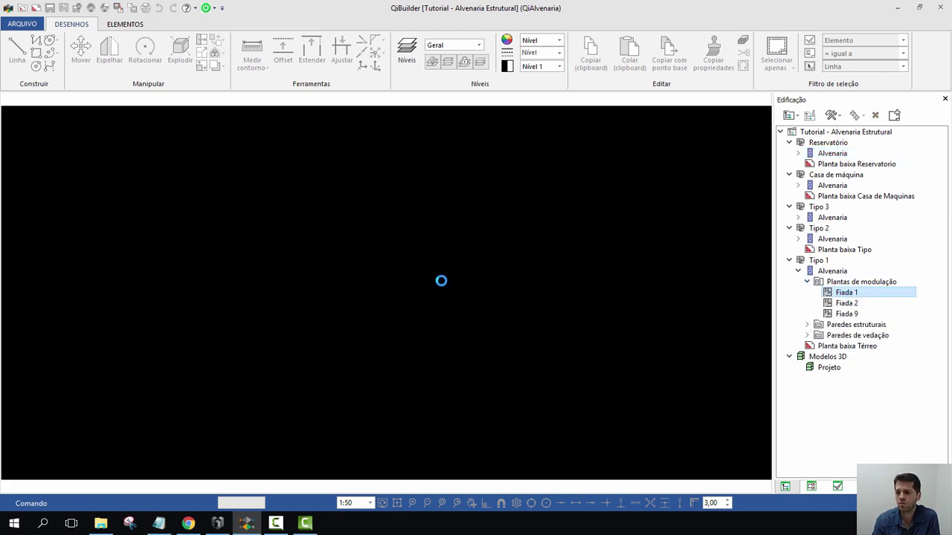
{"action": "scroll", "coordinate": [177, 138], "scroll_direction": "up", "scroll_amount": 4}
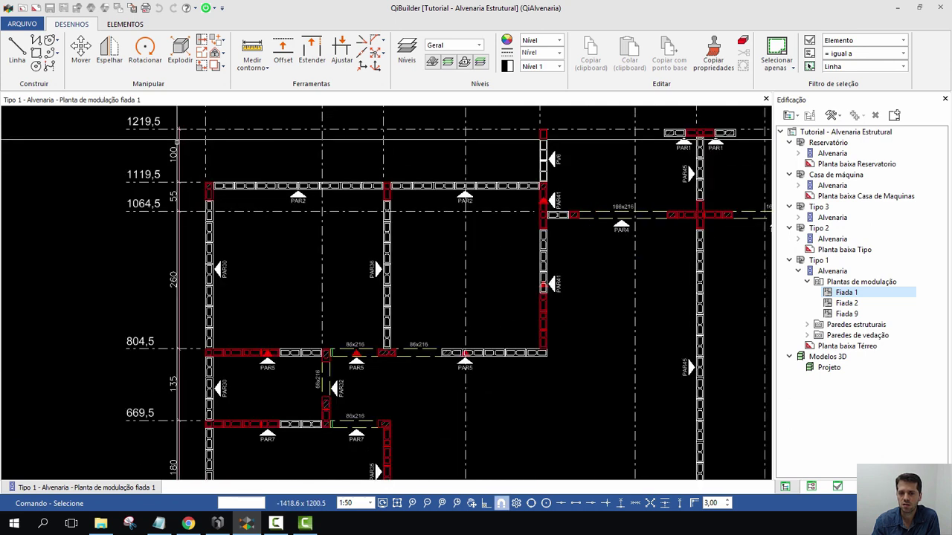
{"action": "scroll", "coordinate": [149, 324], "scroll_direction": "down", "scroll_amount": 1}
{"action": "scroll", "coordinate": [148, 323], "scroll_direction": "down", "scroll_amount": 1}
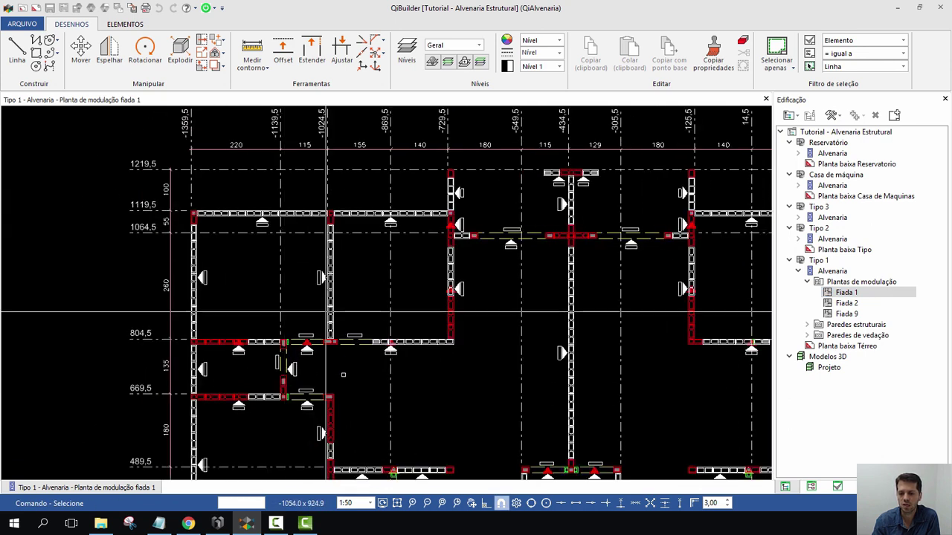
Switch to Eberick and view the building's 3D frame from different sides.
{"action": "left_click", "coordinate": [253, 527]}
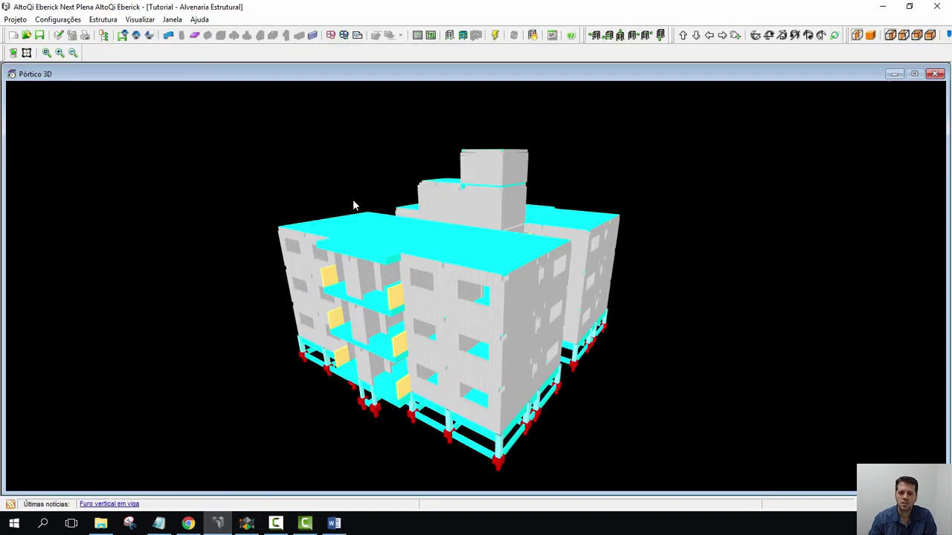
{"action": "left_click_drag", "start_coordinate": [319, 253], "coordinate": [471, 279]}
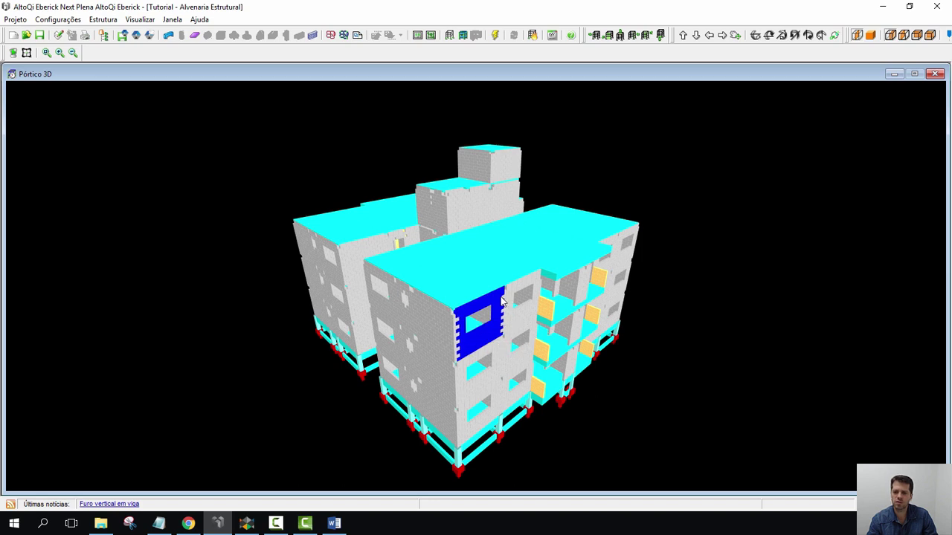
{"action": "left_click_drag", "start_coordinate": [470, 299], "coordinate": [476, 283]}
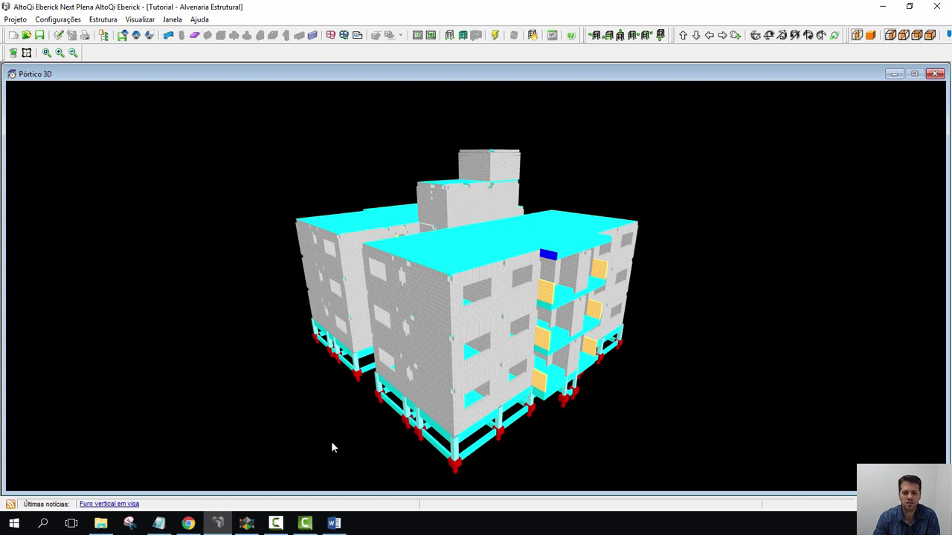
Switch to QiBuilder, open the elevation of structural wall PAR2 on Tipo 1, and examine its reinforcement, materials list and legend.
{"action": "left_click", "coordinate": [247, 524]}
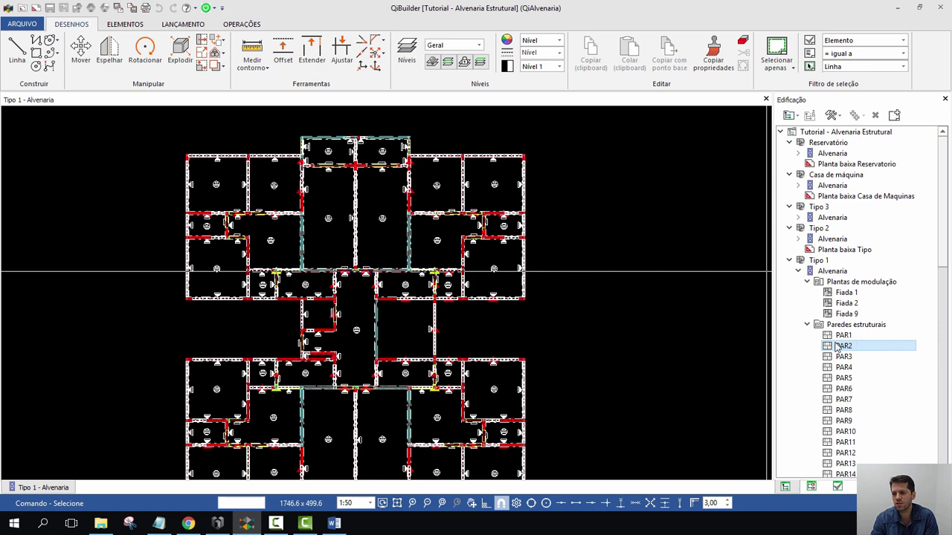
{"action": "left_click", "coordinate": [842, 293]}
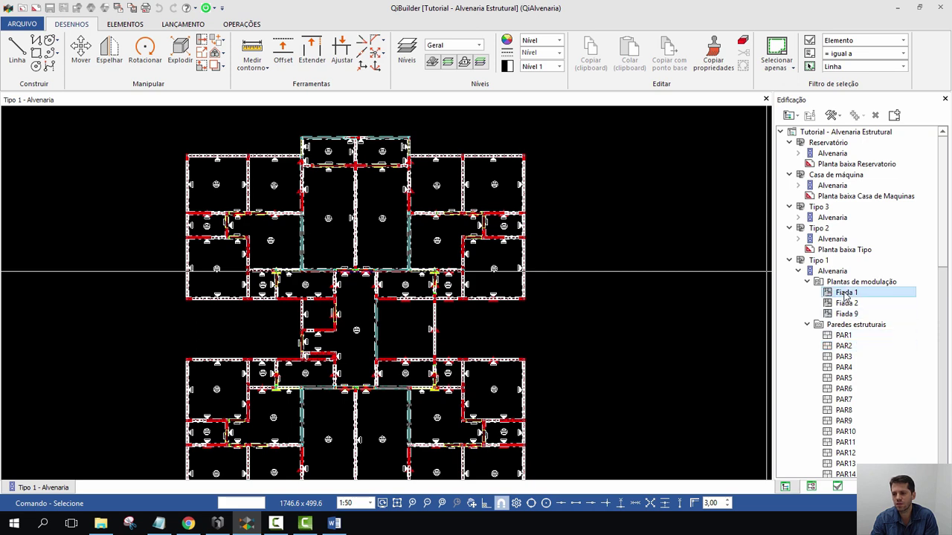
{"action": "left_click", "coordinate": [842, 346]}
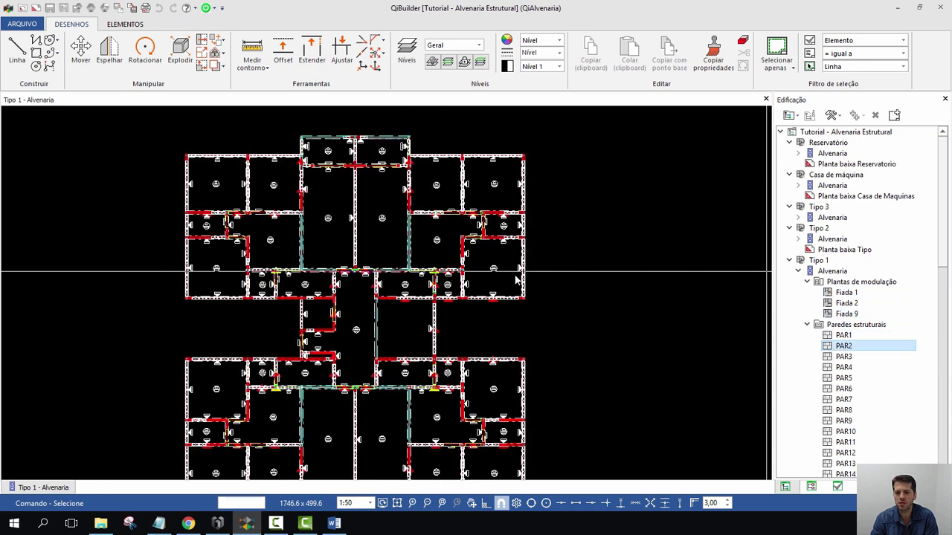
{"action": "scroll", "coordinate": [420, 258], "scroll_direction": "up", "scroll_amount": 4}
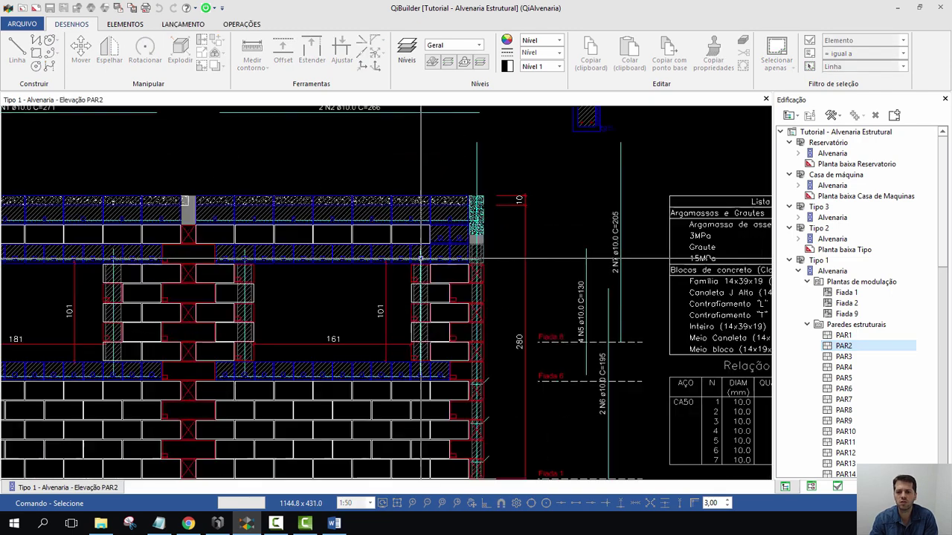
{"action": "scroll", "coordinate": [419, 258], "scroll_direction": "down", "scroll_amount": 3}
{"action": "scroll", "coordinate": [36, 223], "scroll_direction": "up", "scroll_amount": 2}
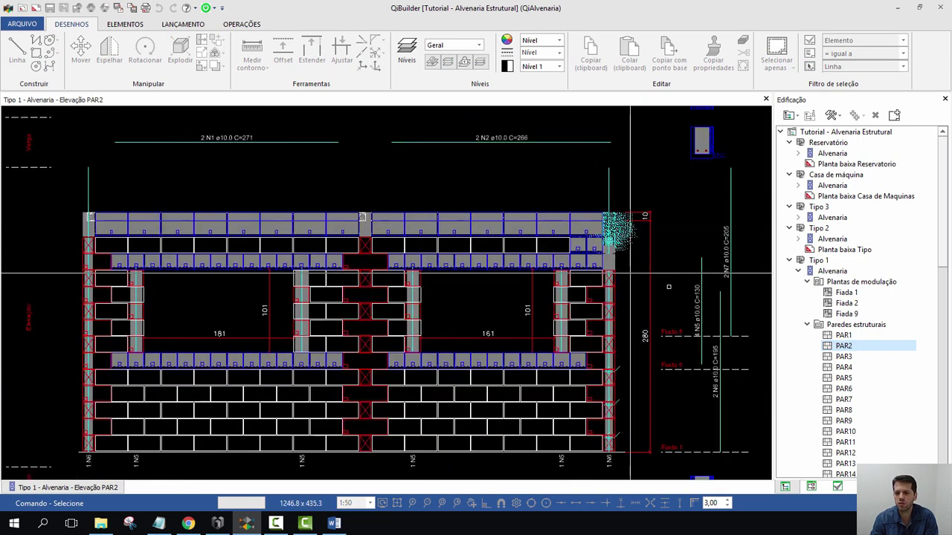
{"action": "scroll", "coordinate": [690, 332], "scroll_direction": "down", "scroll_amount": 3}
{"action": "scroll", "coordinate": [690, 332], "scroll_direction": "up", "scroll_amount": 4}
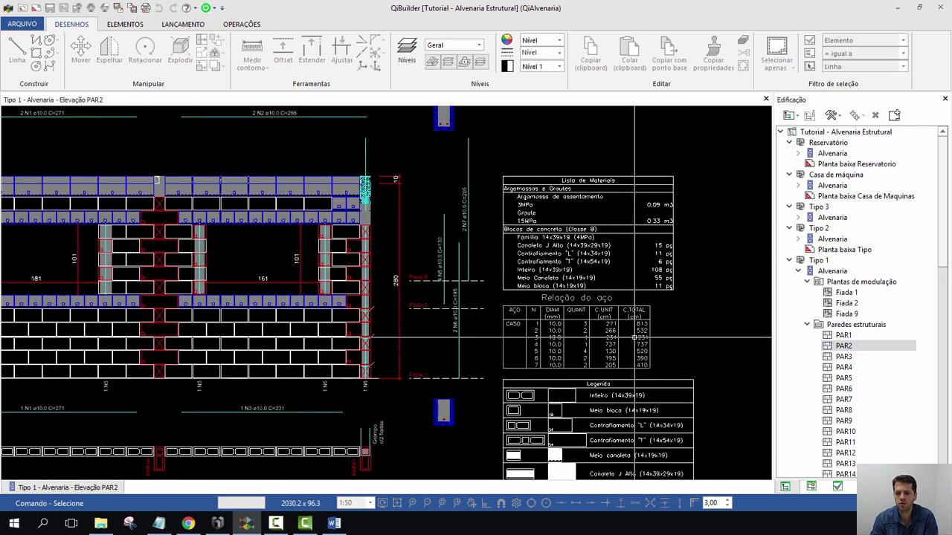
{"action": "scroll", "coordinate": [628, 312], "scroll_direction": "down", "scroll_amount": 3}
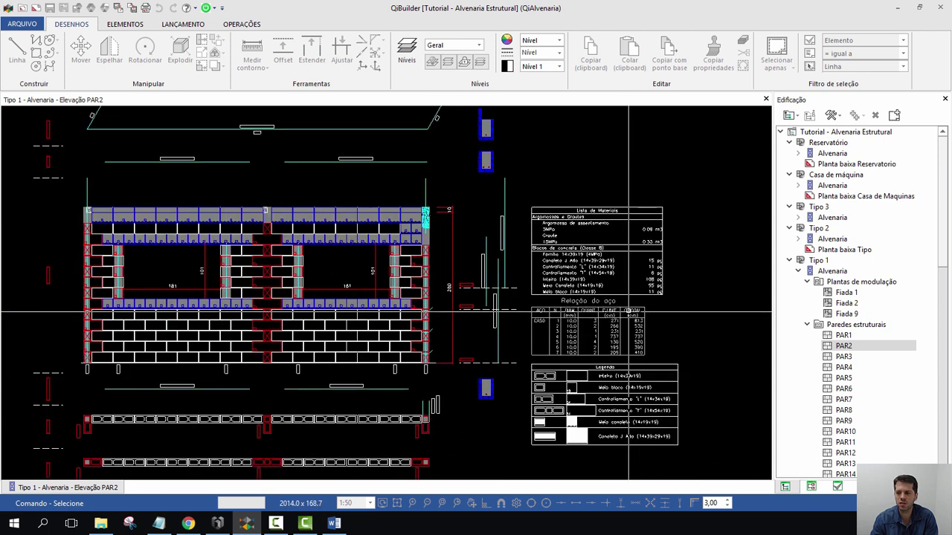
Display the project's files, select the general Verificação do dimensionamento.html report, and switch to Eberick's 3D frame.
{"action": "left_click", "coordinate": [811, 487]}
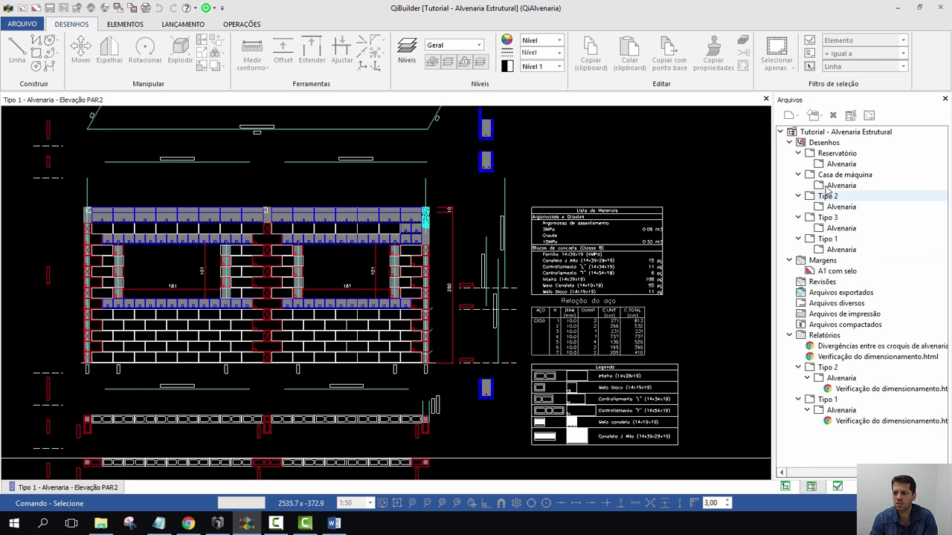
{"action": "left_click", "coordinate": [855, 357]}
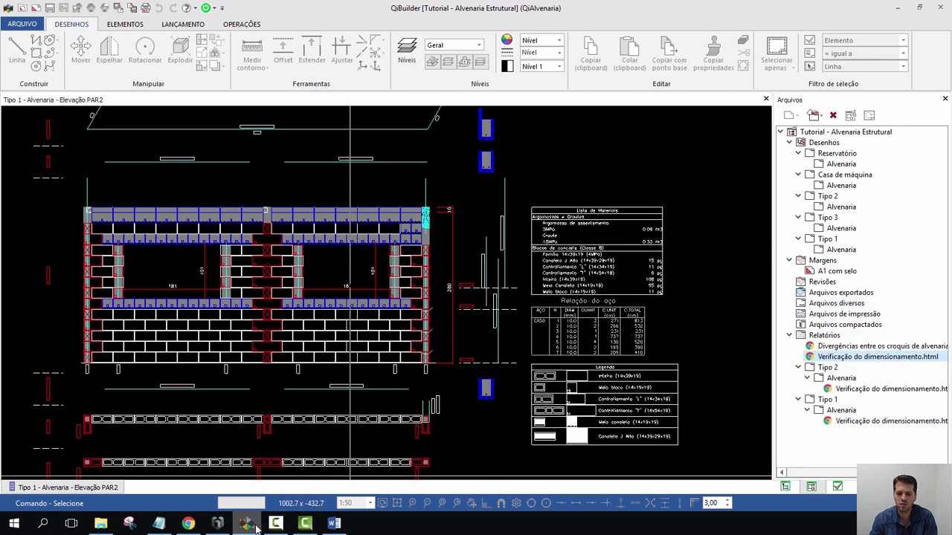
{"action": "left_click", "coordinate": [218, 525]}
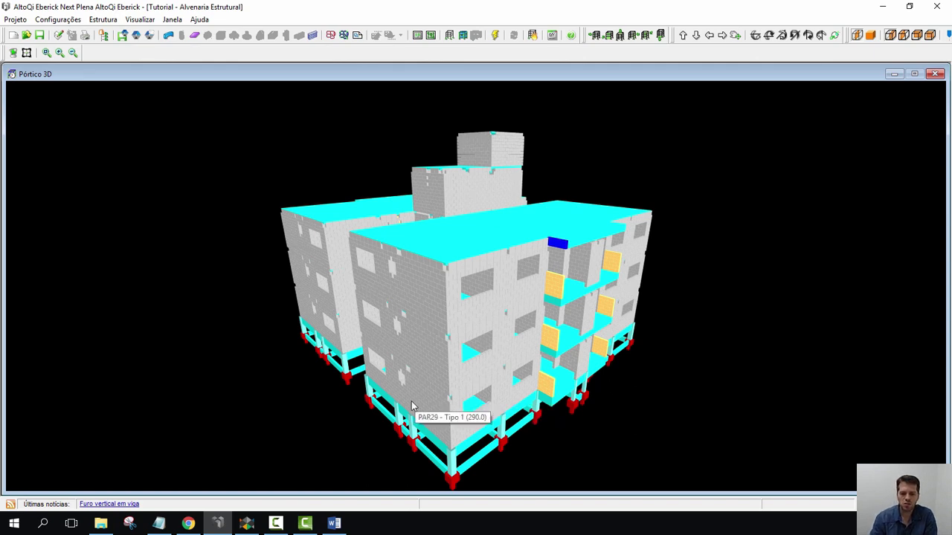
Switch to QiBuilder and examine the Planta baixa Térreo architectural plan of the Tipo 1 floor.
{"action": "left_click", "coordinate": [247, 523]}
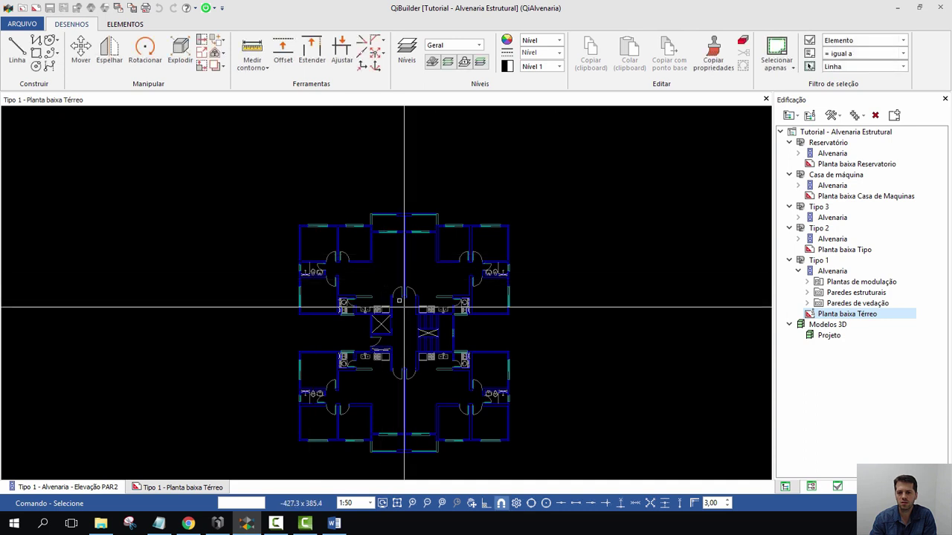
{"action": "scroll", "coordinate": [298, 191], "scroll_direction": "up", "scroll_amount": 2}
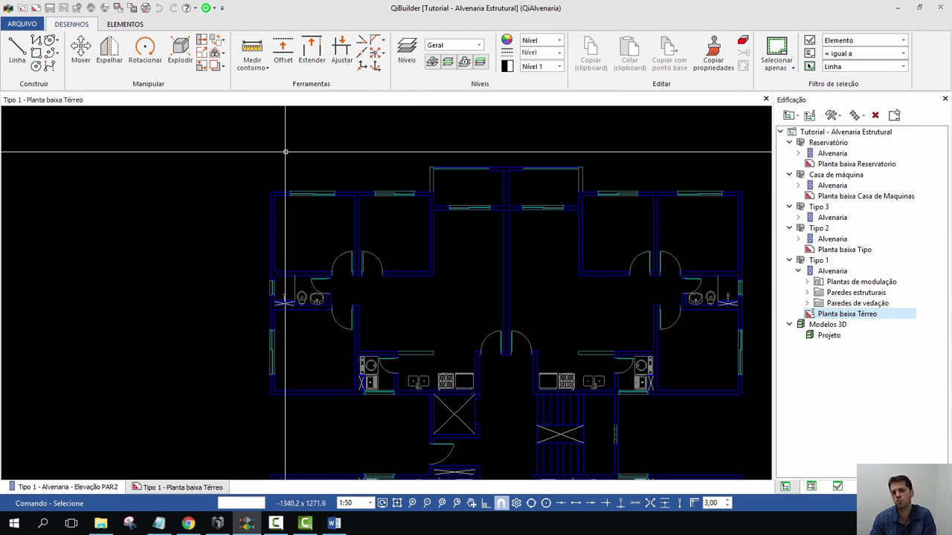
{"action": "scroll", "coordinate": [377, 146], "scroll_direction": "down", "scroll_amount": 2}
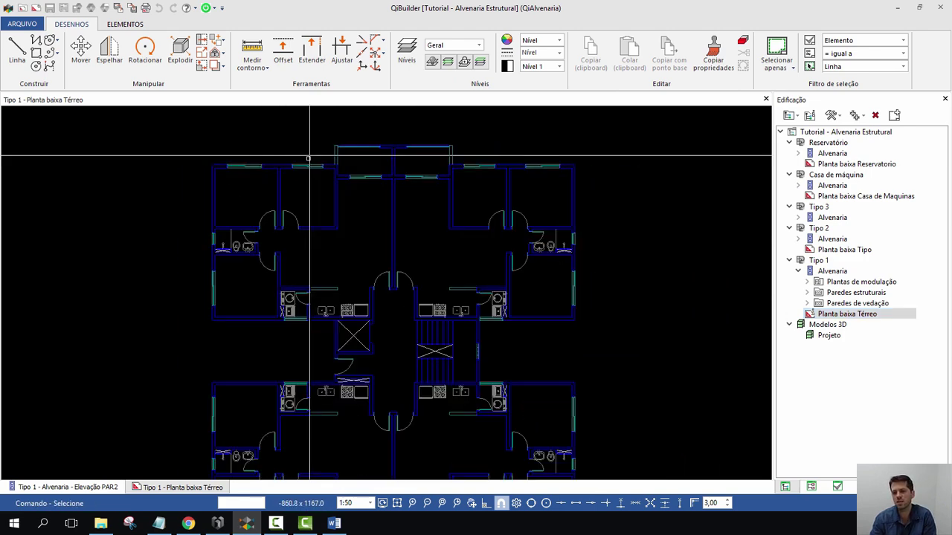
{"action": "scroll", "coordinate": [298, 314], "scroll_direction": "up", "scroll_amount": 2}
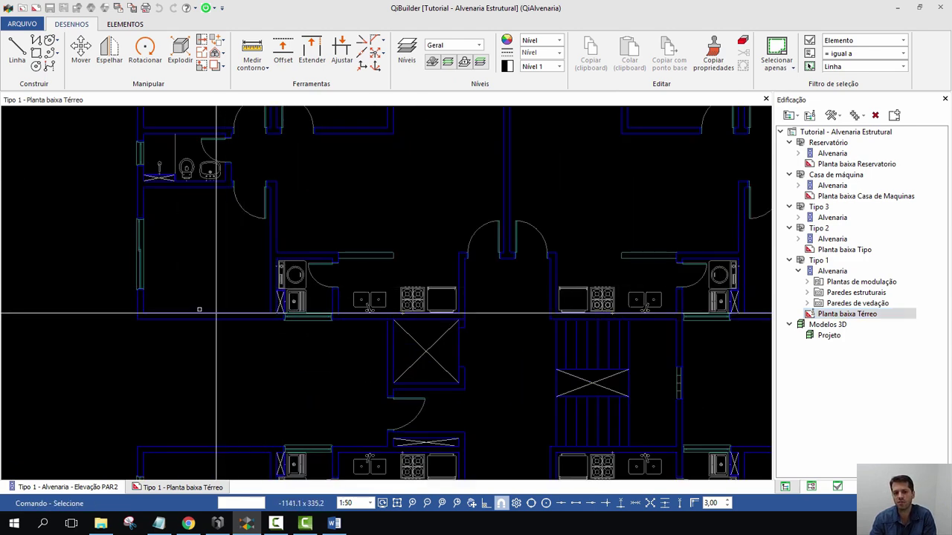
{"action": "scroll", "coordinate": [298, 336], "scroll_direction": "down", "scroll_amount": 1}
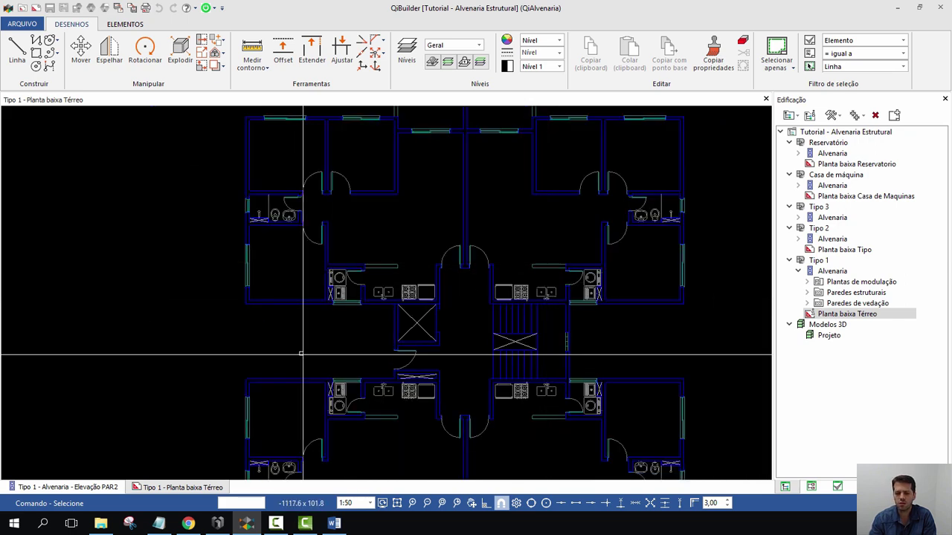
Switch to Eberick, open the stress diagram of the Tipo 1 masonry walls, and close the diagram.
{"action": "left_click", "coordinate": [218, 523]}
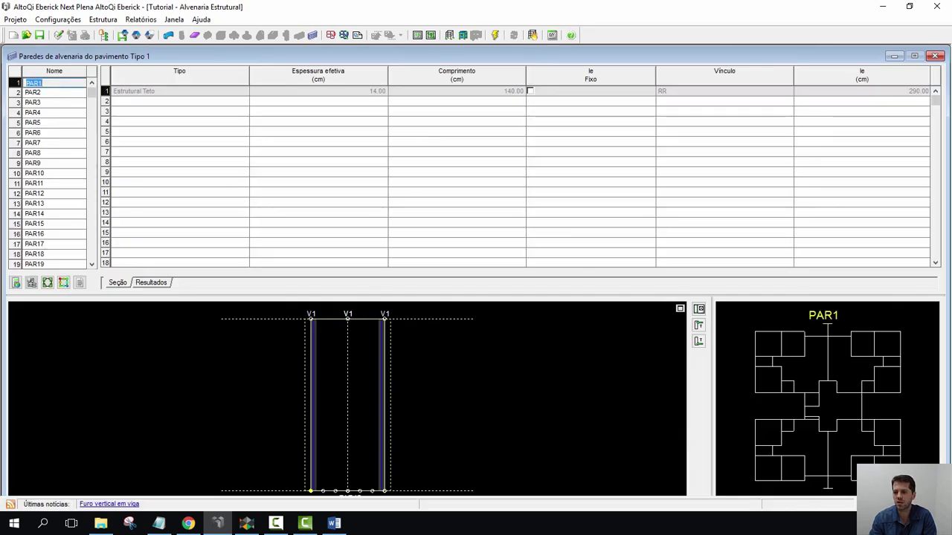
{"action": "left_click", "coordinate": [64, 282]}
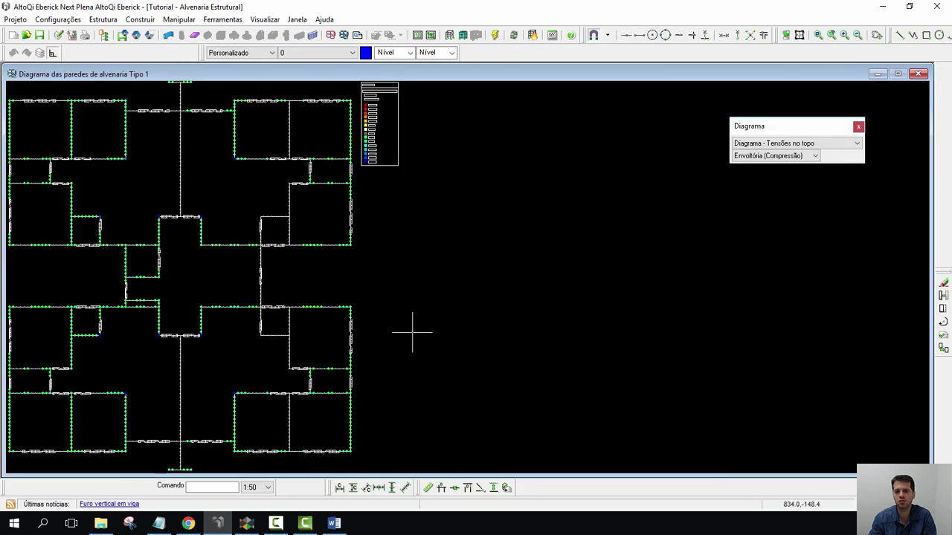
{"action": "left_click", "coordinate": [918, 73]}
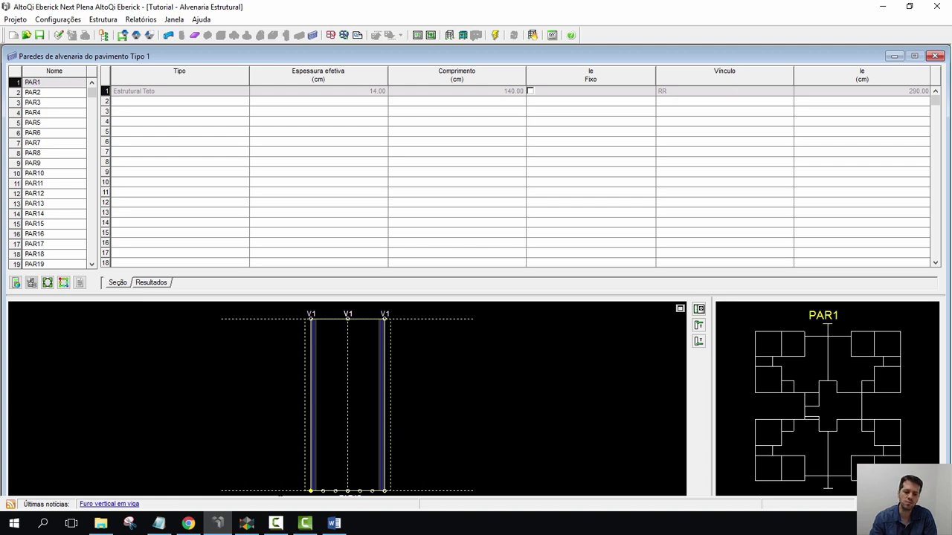
Review QiBuilder's building project options for updating and exporting the masonry project, and switch briefly to Eberick's Tipo 1 masonry walls.
{"action": "left_click", "coordinate": [247, 524]}
{"action": "left_click", "coordinate": [789, 115]}
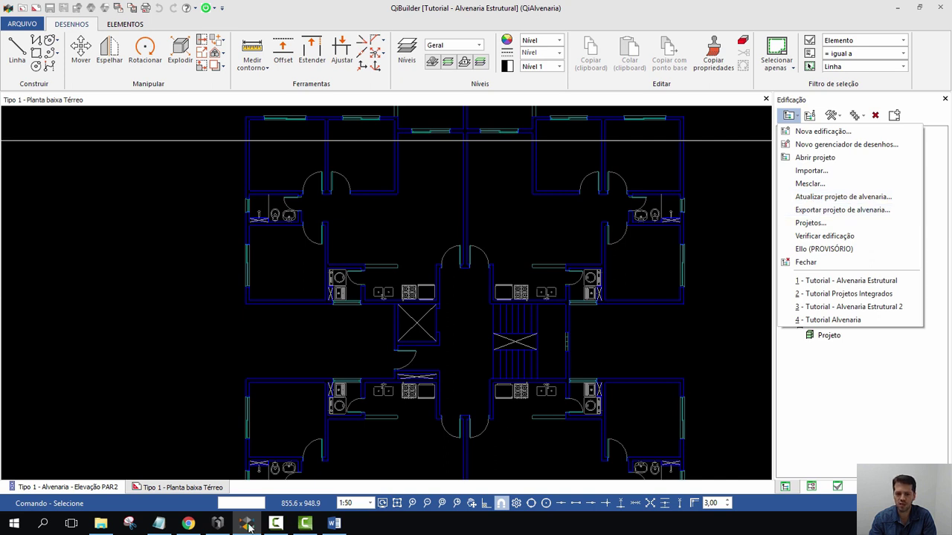
{"action": "left_click", "coordinate": [220, 523]}
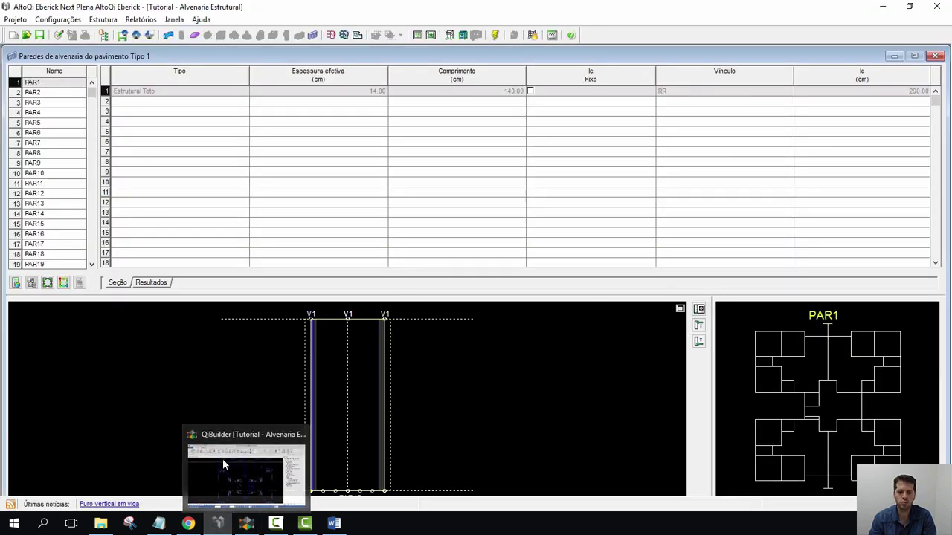
{"action": "left_click", "coordinate": [246, 523]}
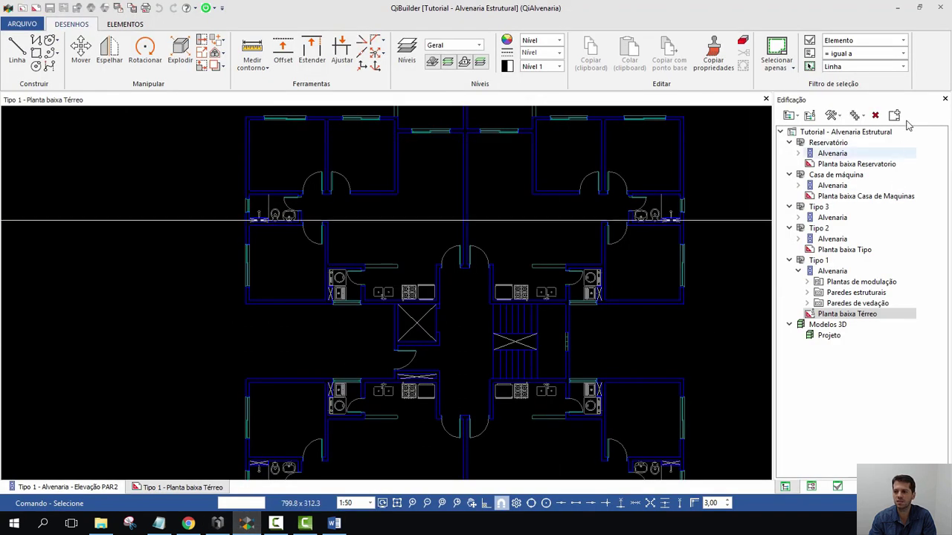
{"action": "left_click", "coordinate": [789, 115]}
{"action": "left_click", "coordinate": [756, 145]}
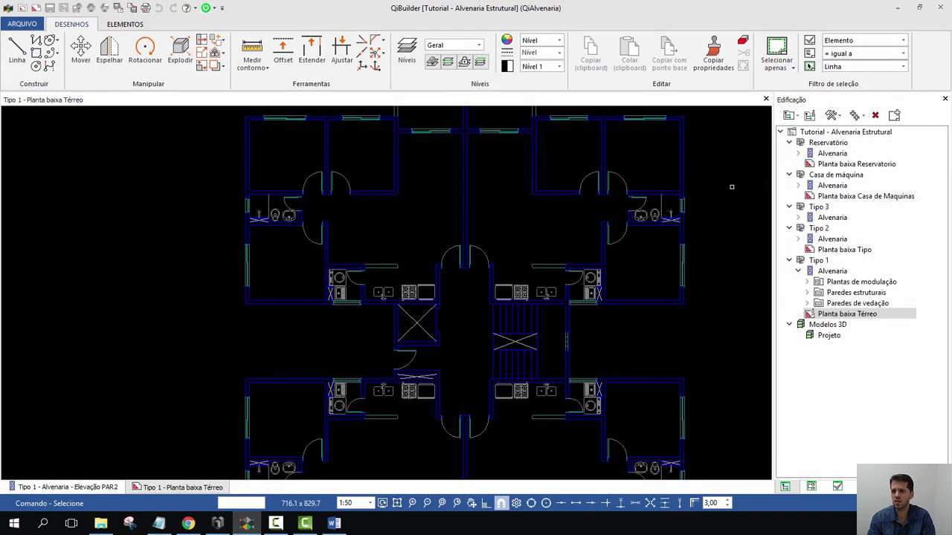
Collapse the Tipo 1 Alvenaria entry and examine the PAR2 wall elevation with its block and steel tables.
{"action": "scroll", "coordinate": [645, 249], "scroll_direction": "down", "scroll_amount": 2}
{"action": "double_click", "coordinate": [833, 272]}
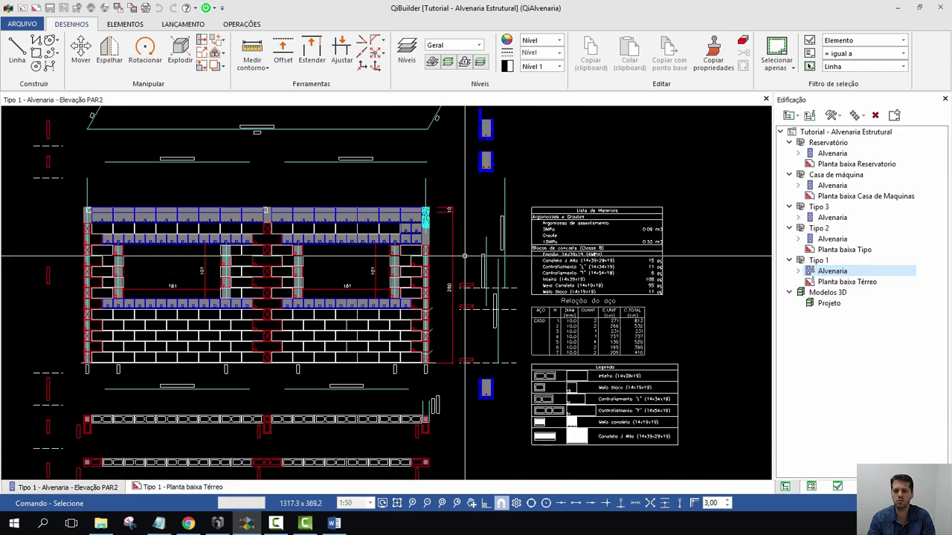
{"action": "scroll", "coordinate": [355, 330], "scroll_direction": "up", "scroll_amount": 1}
{"action": "scroll", "coordinate": [355, 324], "scroll_direction": "down", "scroll_amount": 3}
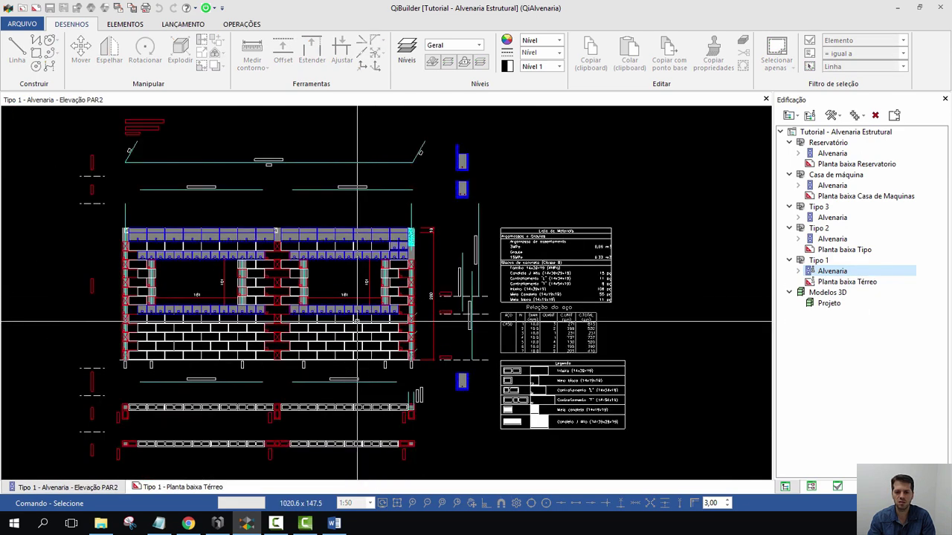
{"action": "scroll", "coordinate": [303, 366], "scroll_direction": "up", "scroll_amount": 2}
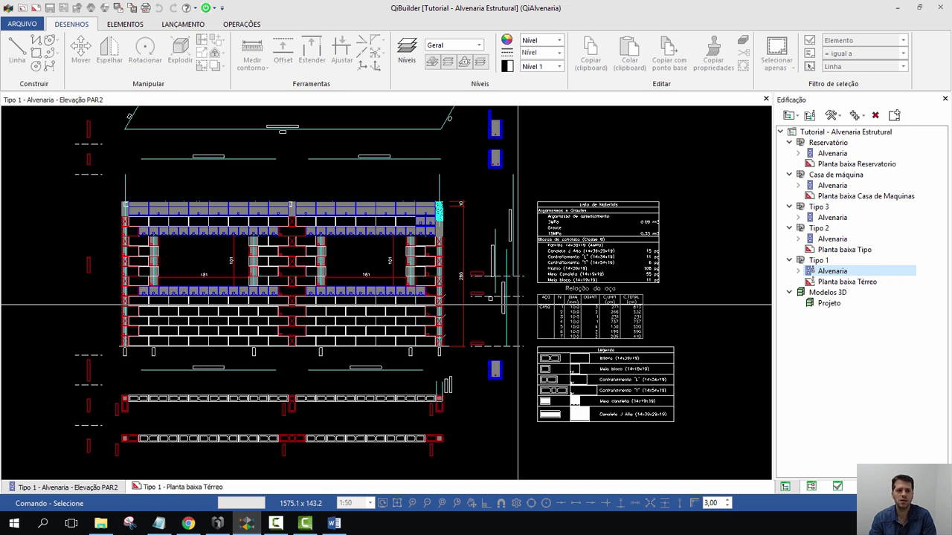
Show the export options for the current drawing, the 3D model and IFC.
{"action": "left_click", "coordinate": [22, 23]}
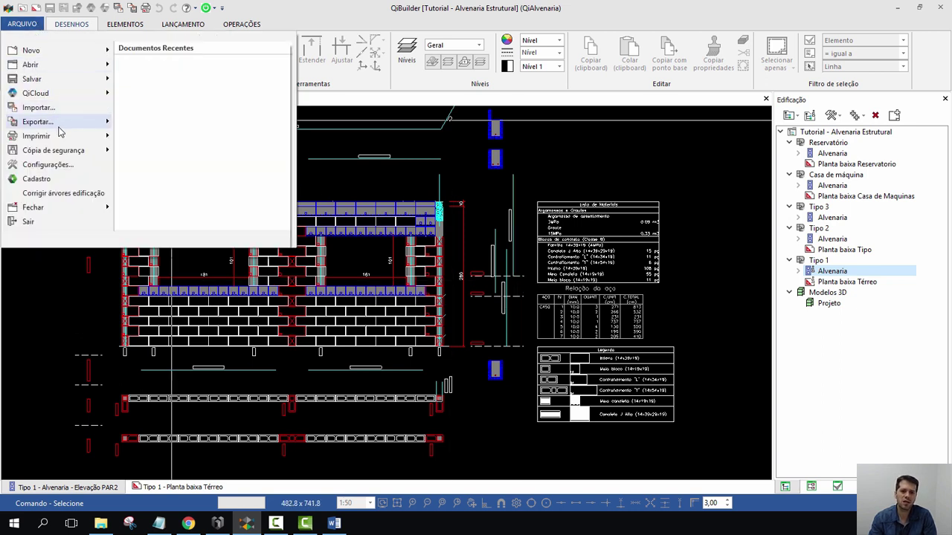
{"action": "mouse_move", "coordinate": [61, 125]}
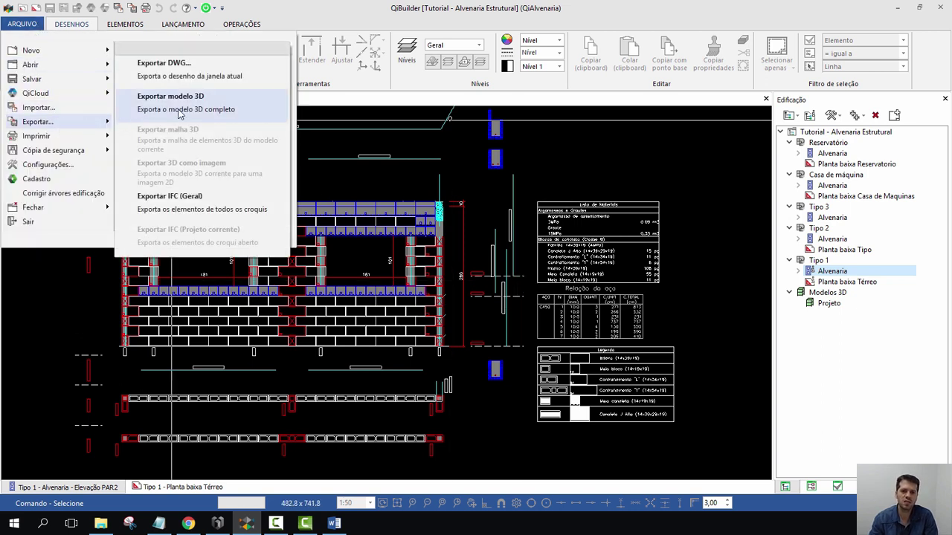